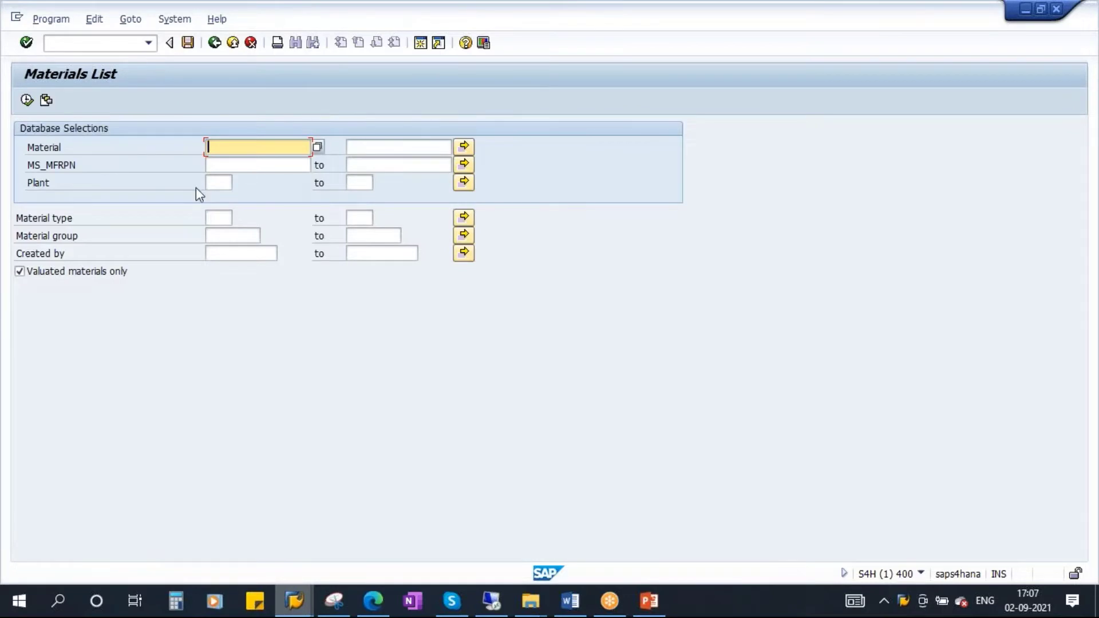
Step: Run the materials list for plant 1710, material type FERT, created by S4HANAUSER51, with valuated materials only
left_click(218, 182)
left_click(220, 196)
left_click(226, 220)
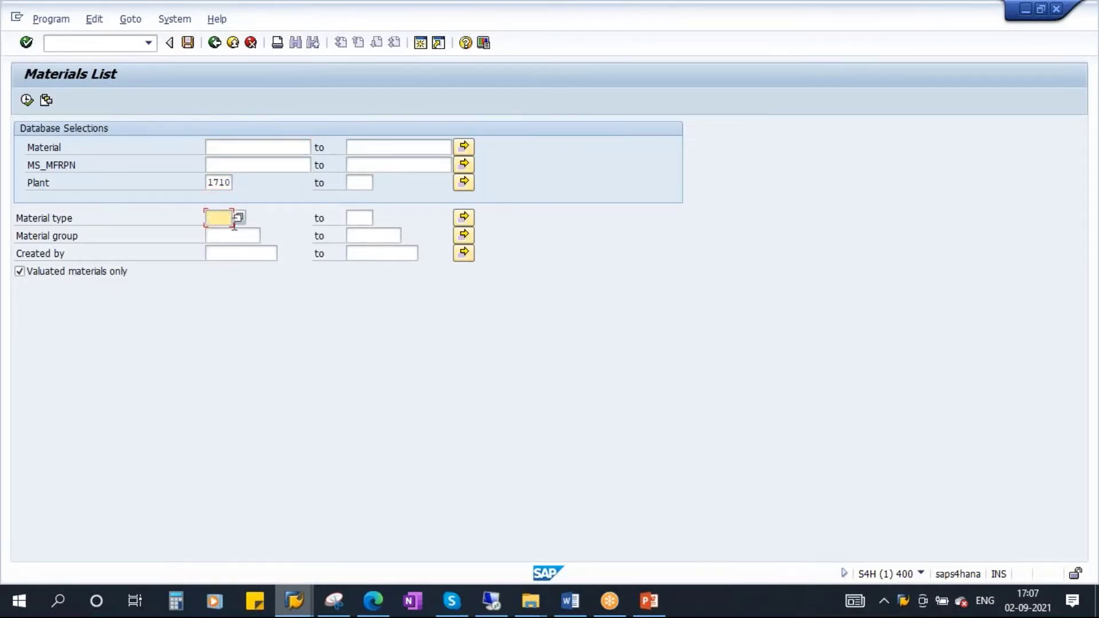
left_click(218, 231)
left_click(243, 253)
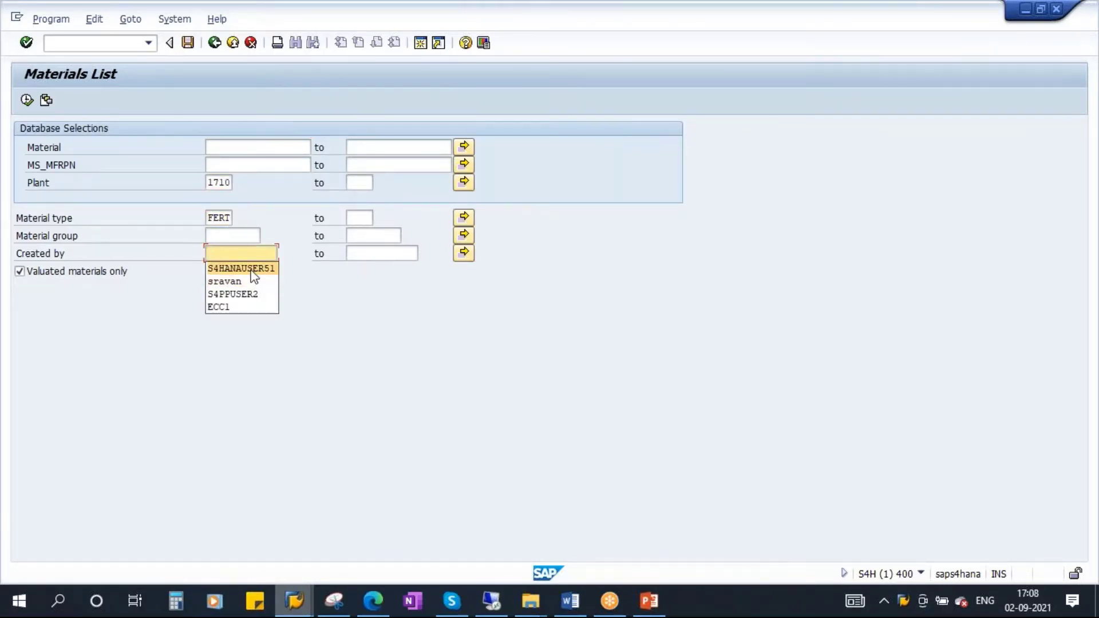
left_click(251, 271)
left_click(27, 100)
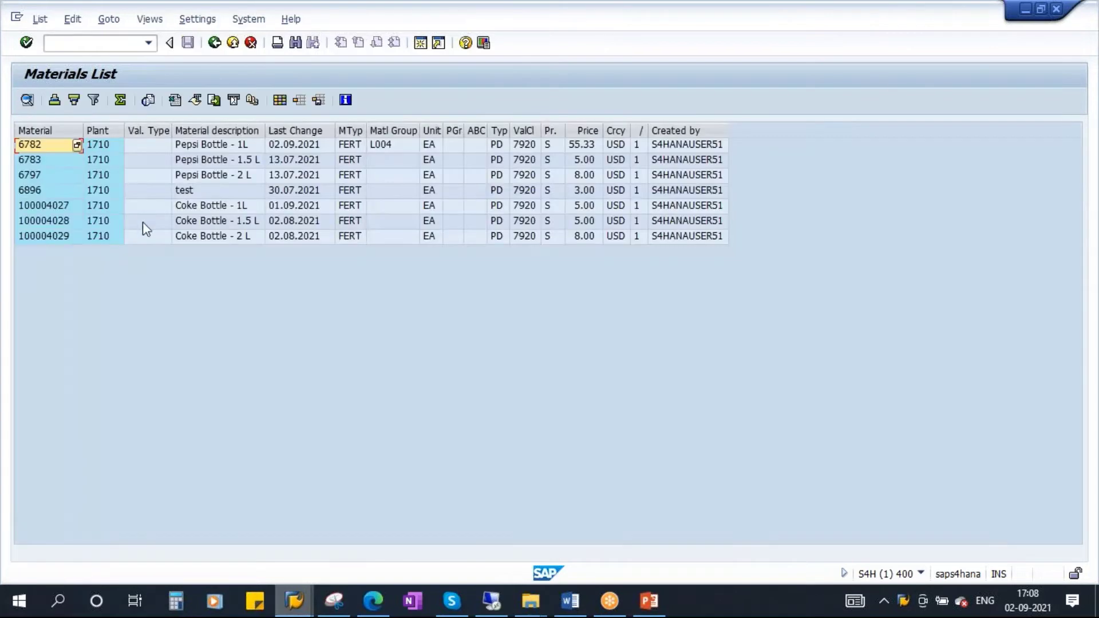
Step: Pick out material Pepsi Bottle - 1L in the list, then switch to PowerPoint to review the in-process inspection settings slide
left_click(218, 144)
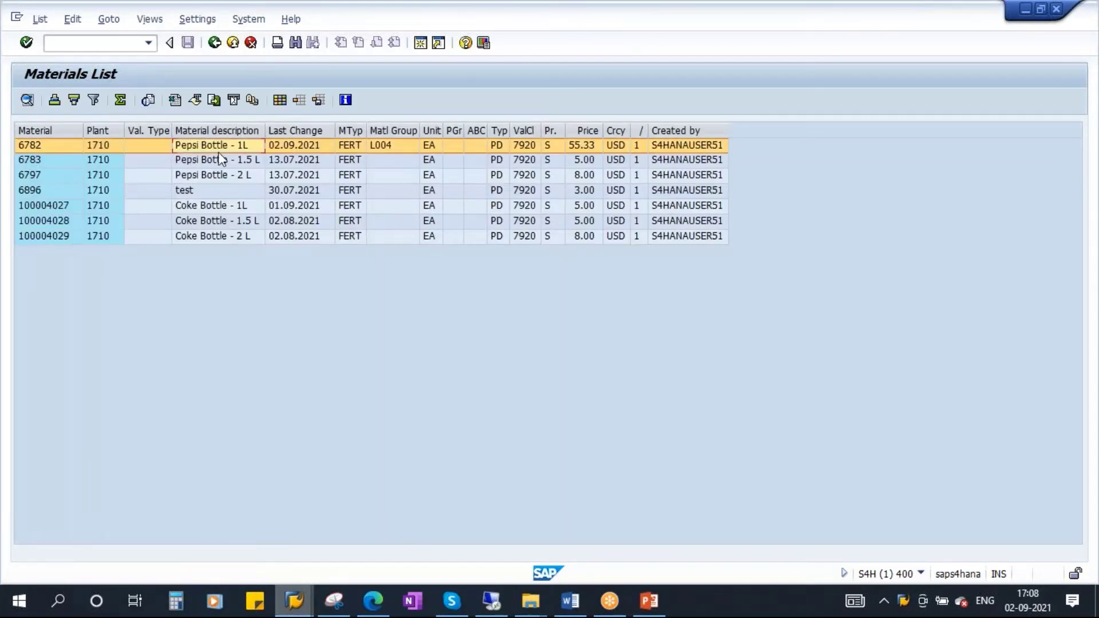
left_click(33, 149)
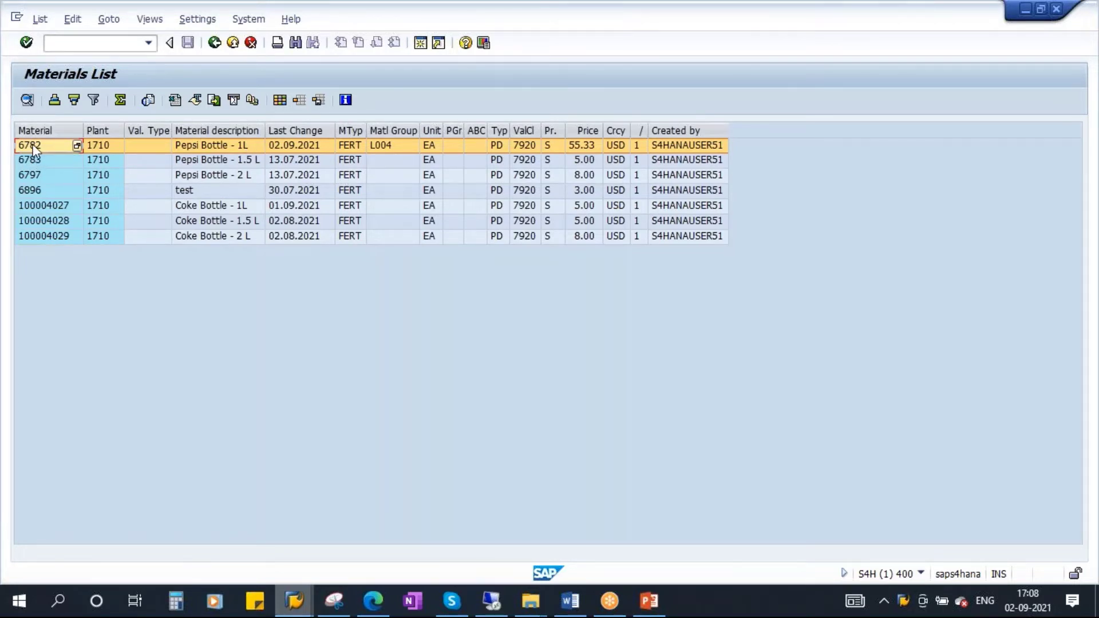
left_click(648, 601)
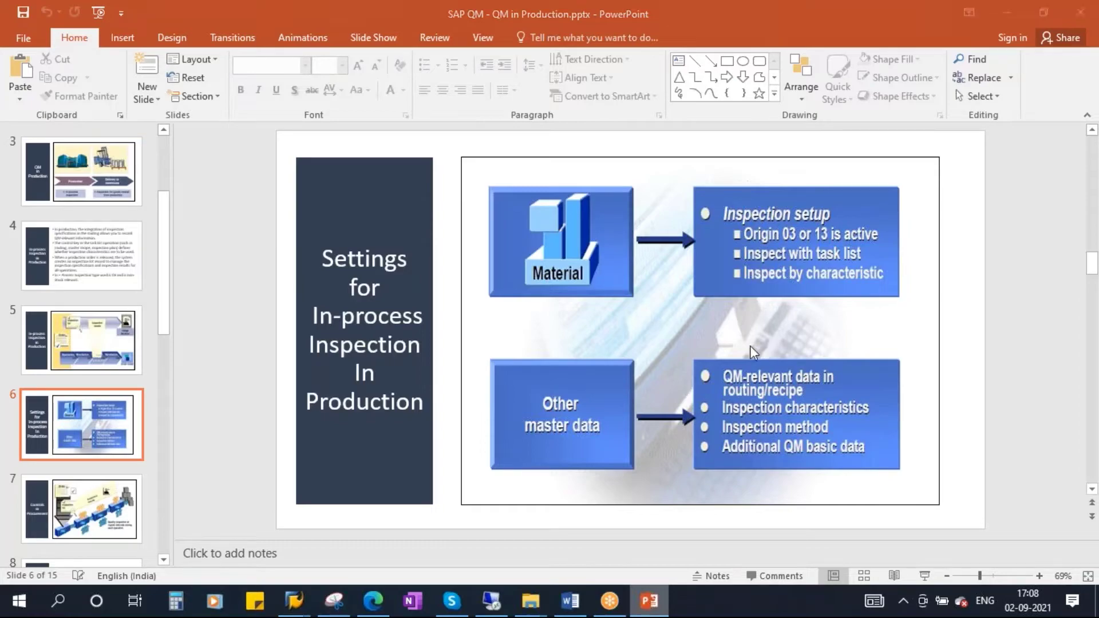
Step: Switch back to SAP and open the Change Material transaction MM02 in a new session
key("alt+Tab")
left_click(420, 43)
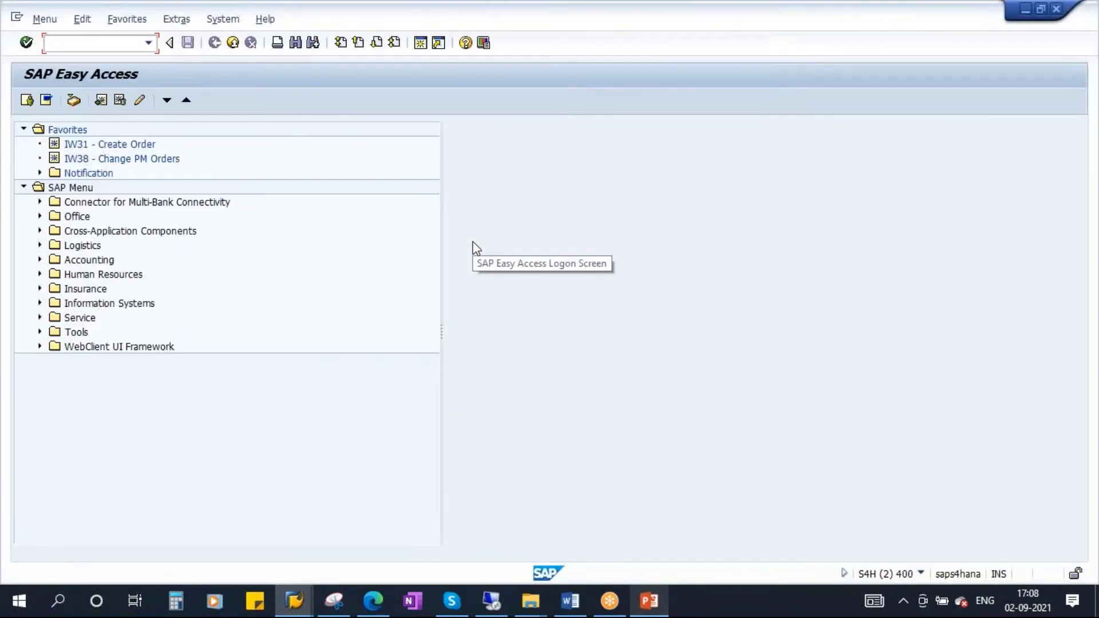
type("mm02")
key("Return")
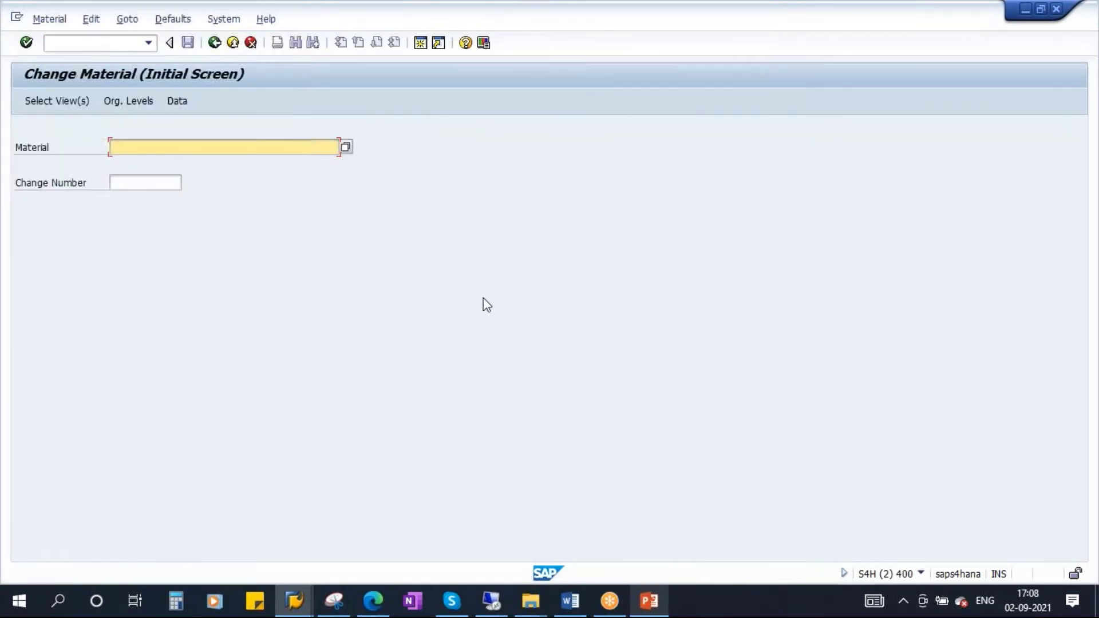
Step: Enter material 6782 for changing, checking its number in the materials list, and proceed to the view selection
type("10")
key("alt+Tab")
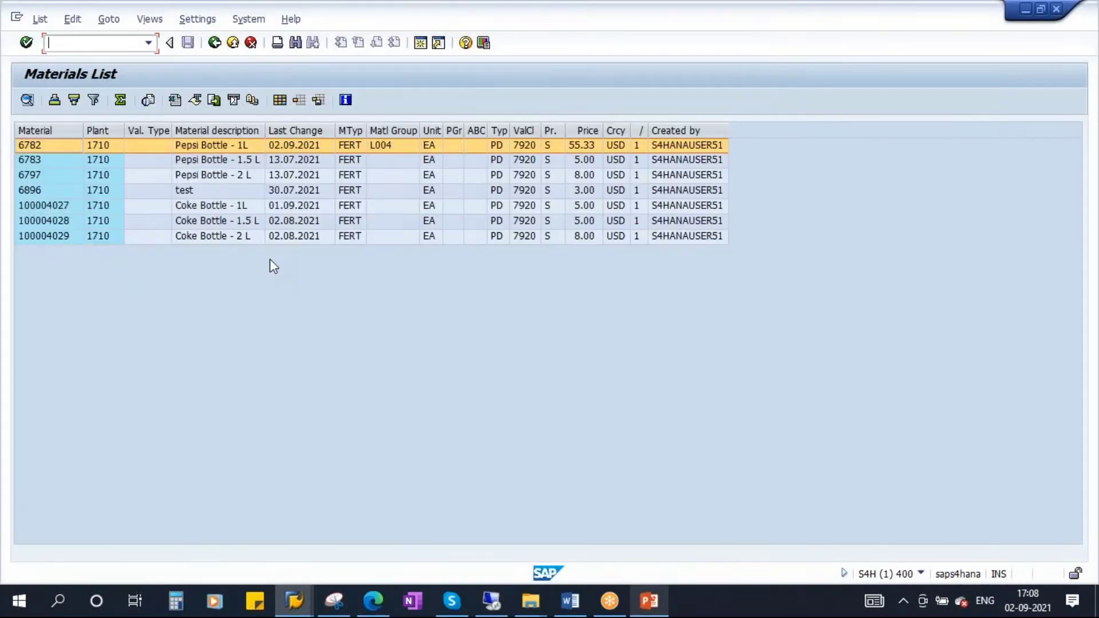
key("alt+Tab")
key("BackSpace")
key("BackSpace")
type("6782")
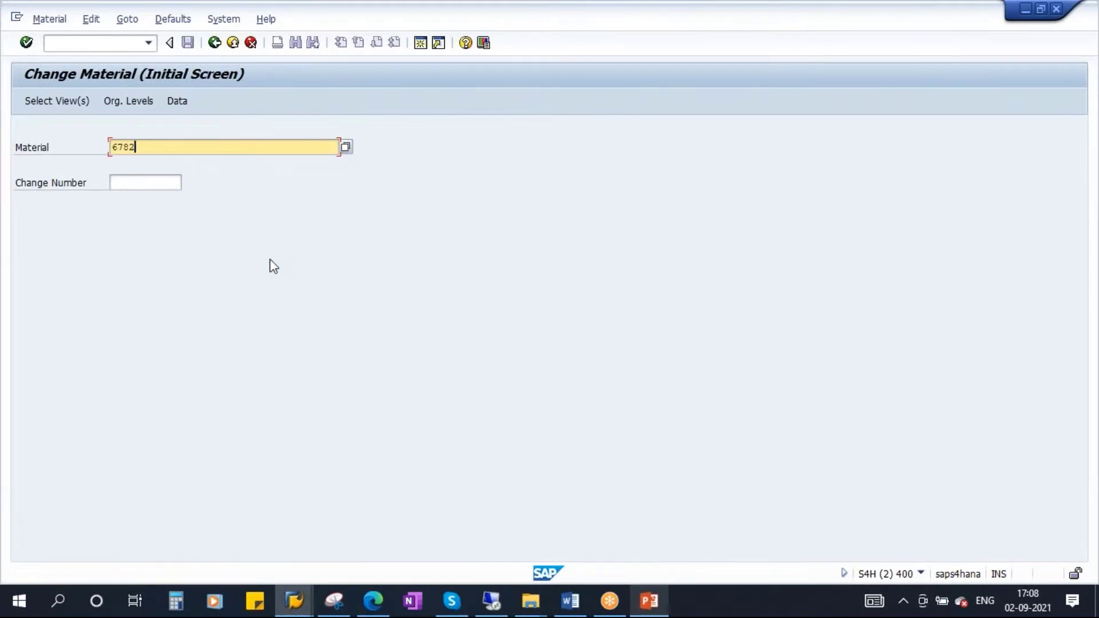
key("Return")
Step: Open the material's Quality Management view for plant 1710
left_click_drag(343, 165, 381, 99)
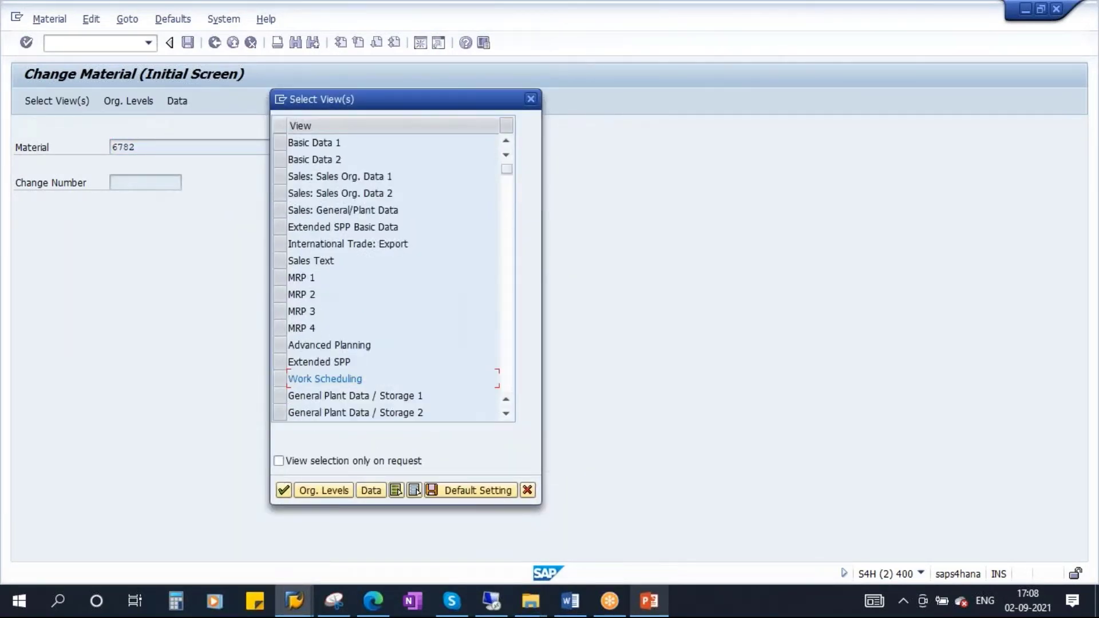
scroll(380, 346, "down", 3)
left_click(279, 277)
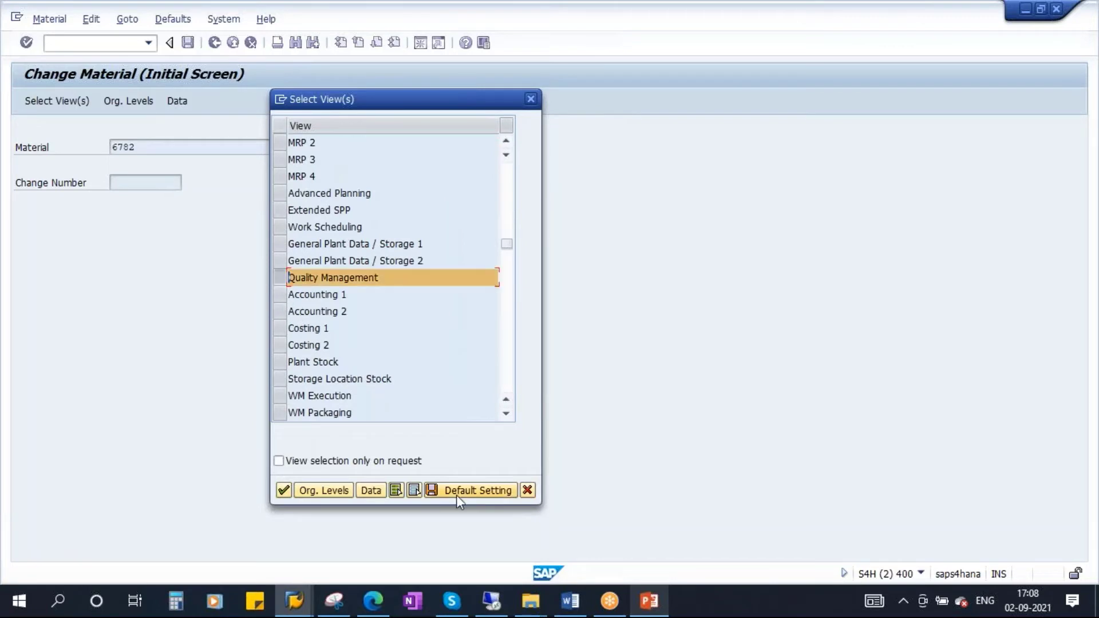
left_click(284, 490)
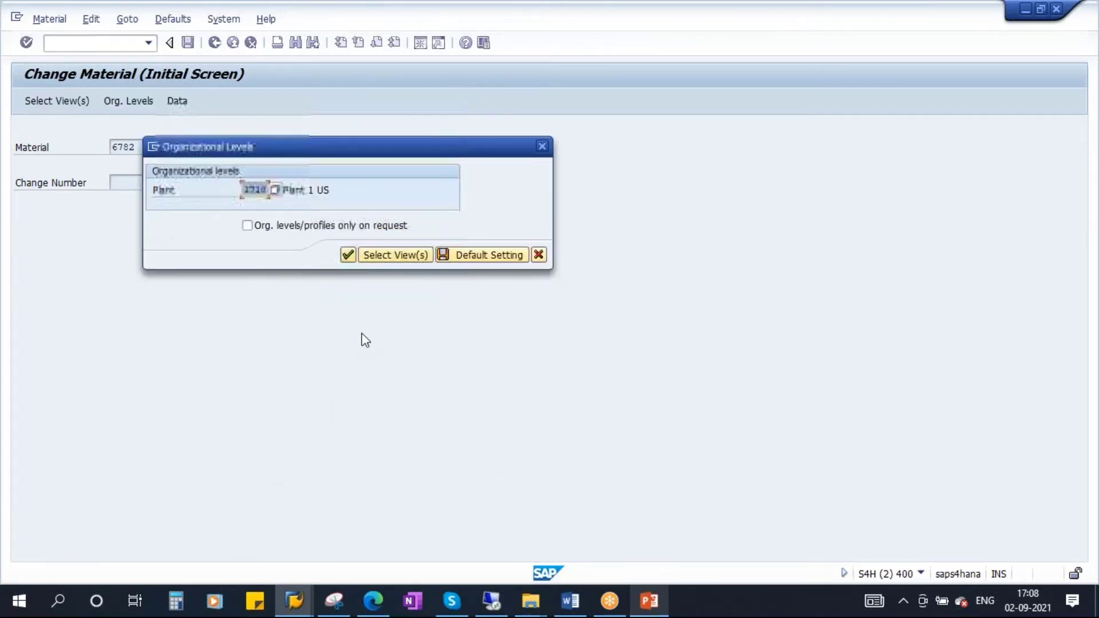
left_click(347, 255)
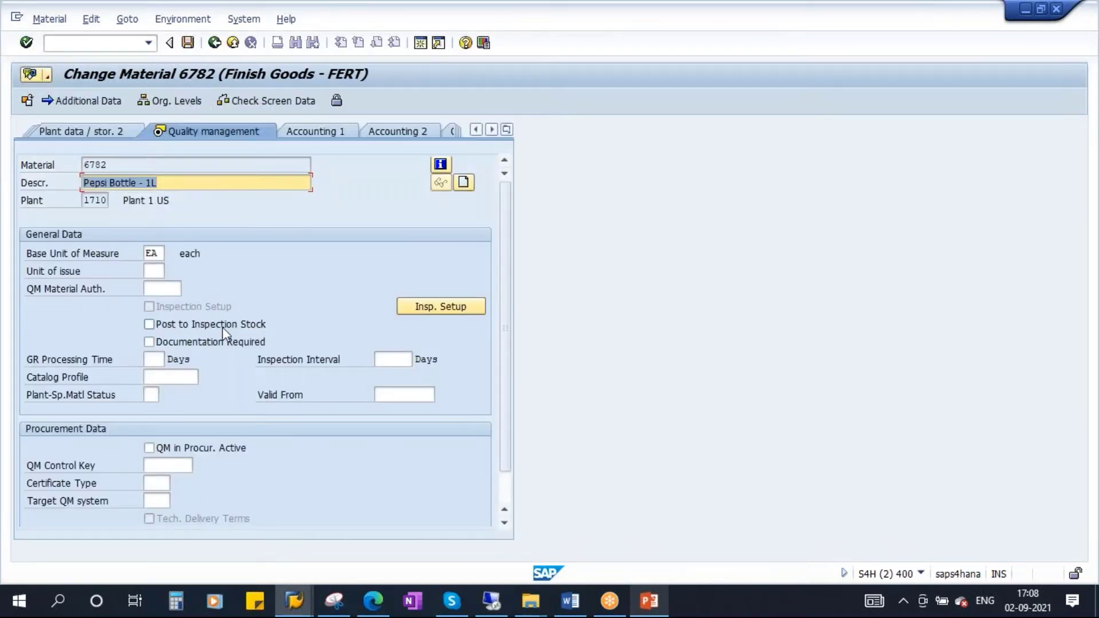
Step: Open the material's inspection setup data and begin a new inspection type entry
left_click(448, 307)
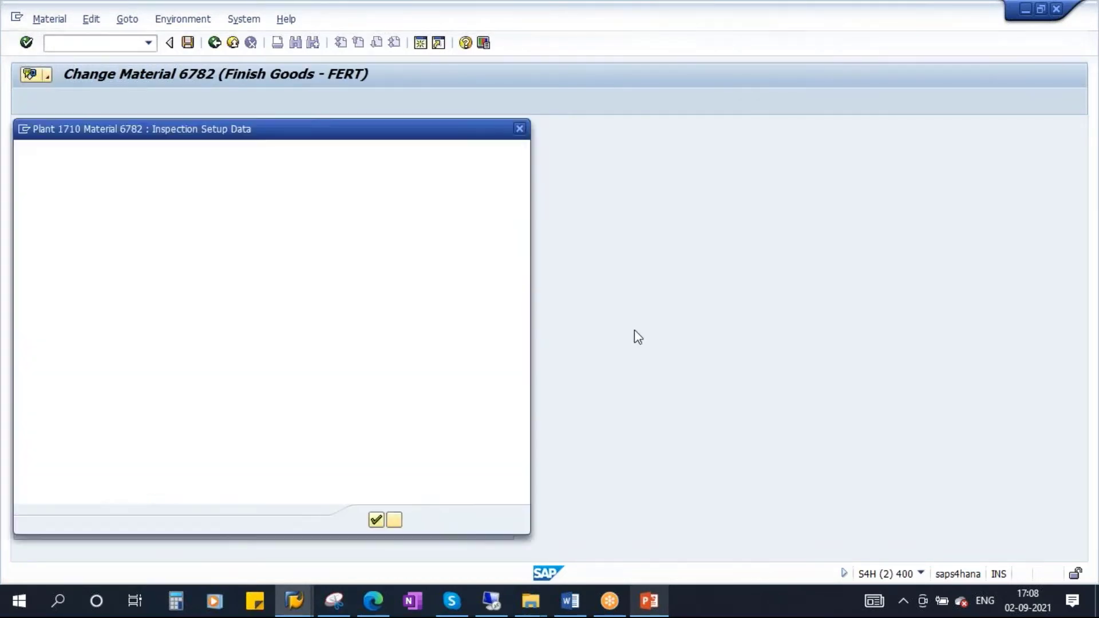
left_click_drag(208, 133, 422, 137)
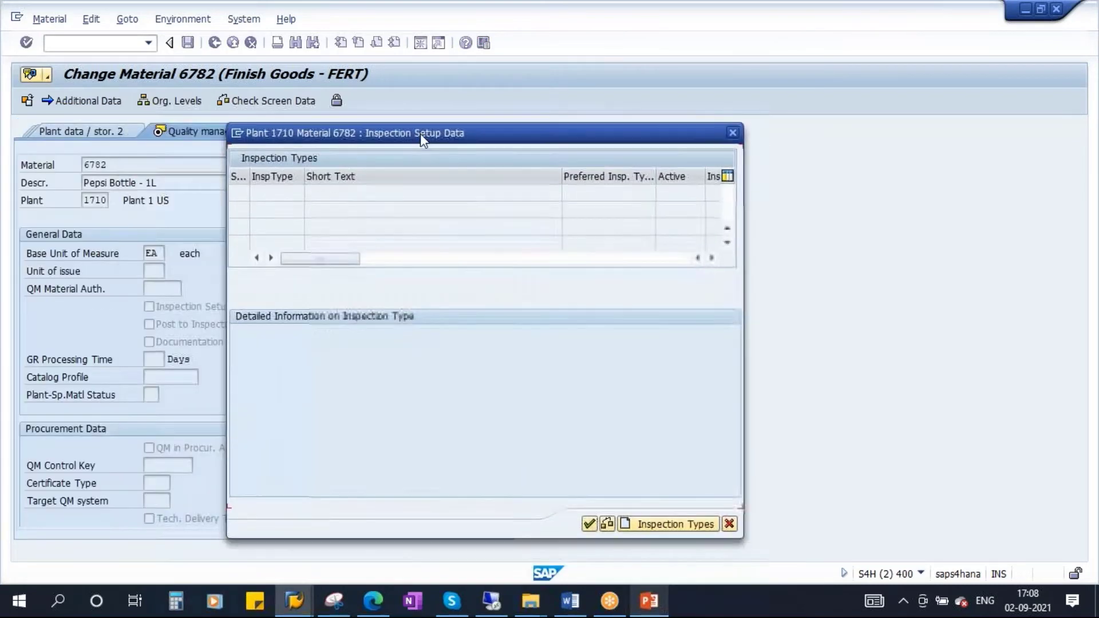
left_click(684, 522)
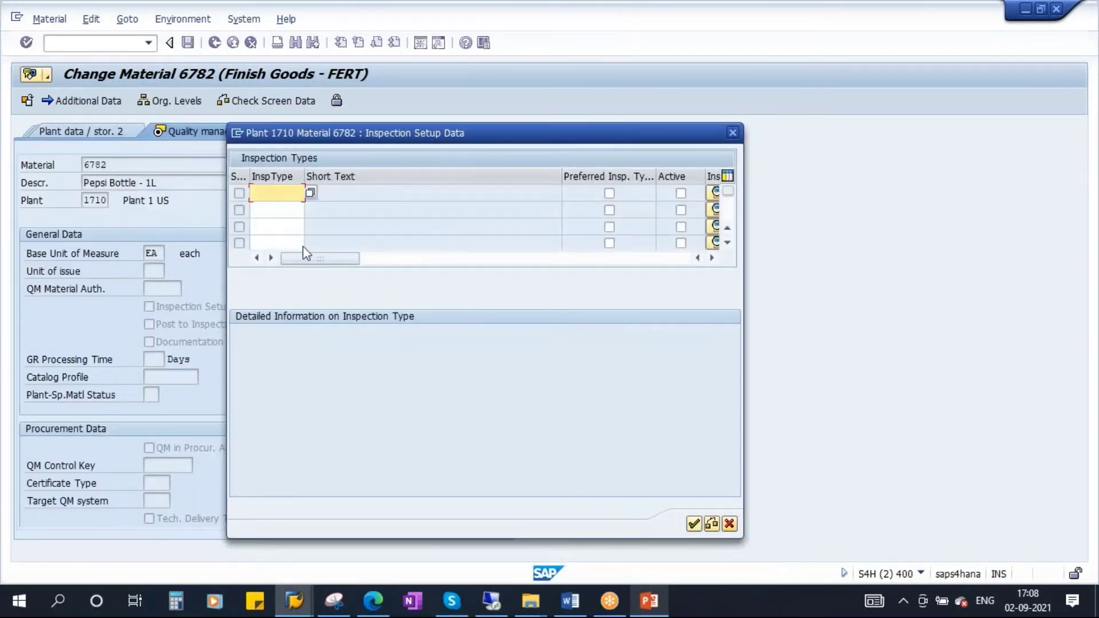
Step: Choose inspection type 03, In-process insp. for production order, from the value list and load its detailed settings
left_click(311, 194)
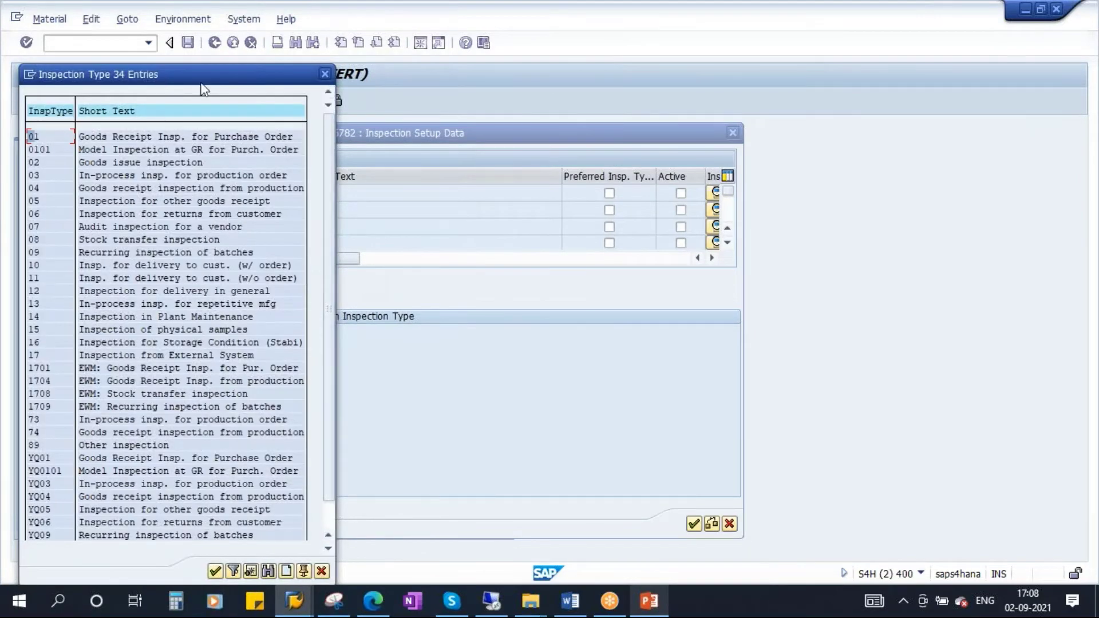
left_click_drag(200, 84, 462, 108)
left_click(382, 202)
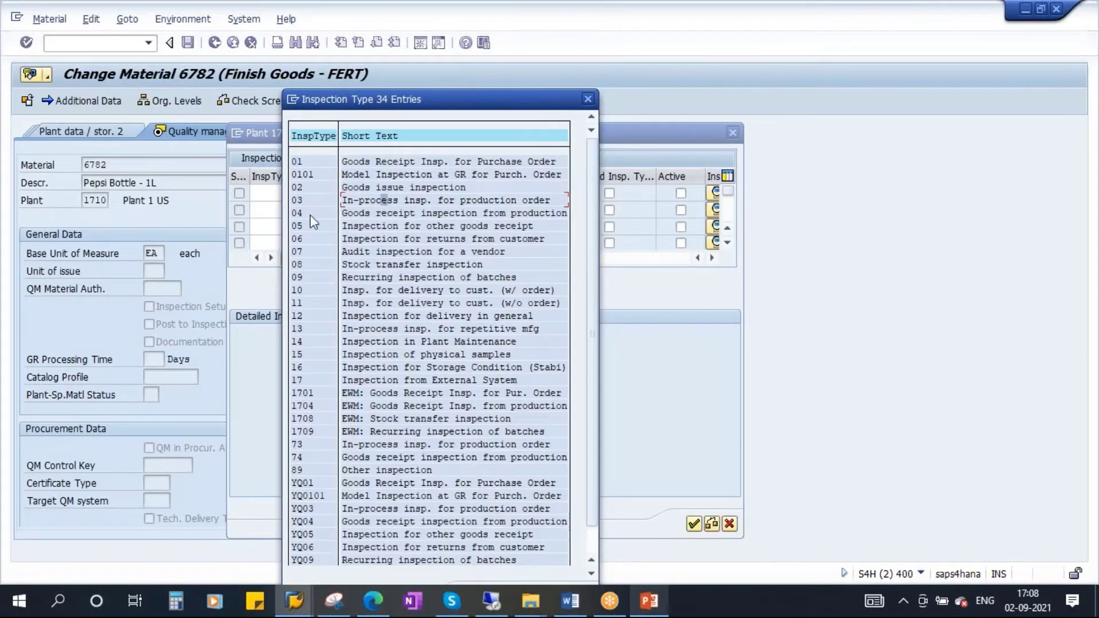
left_click(423, 200)
key("ctrl+y")
left_click_drag(291, 200, 550, 210)
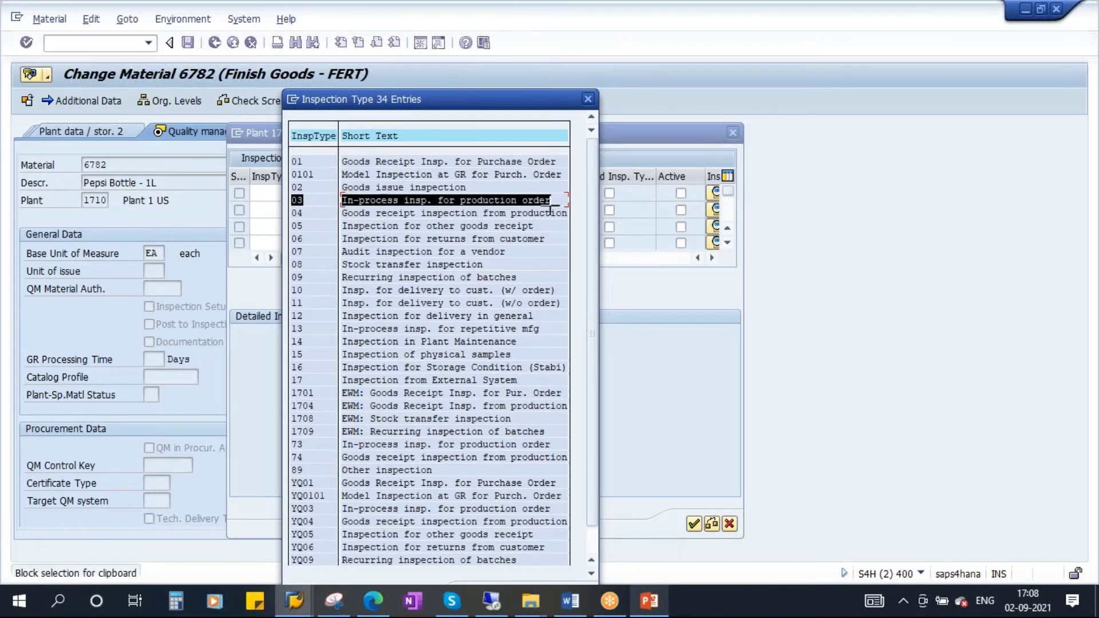
left_click(502, 239)
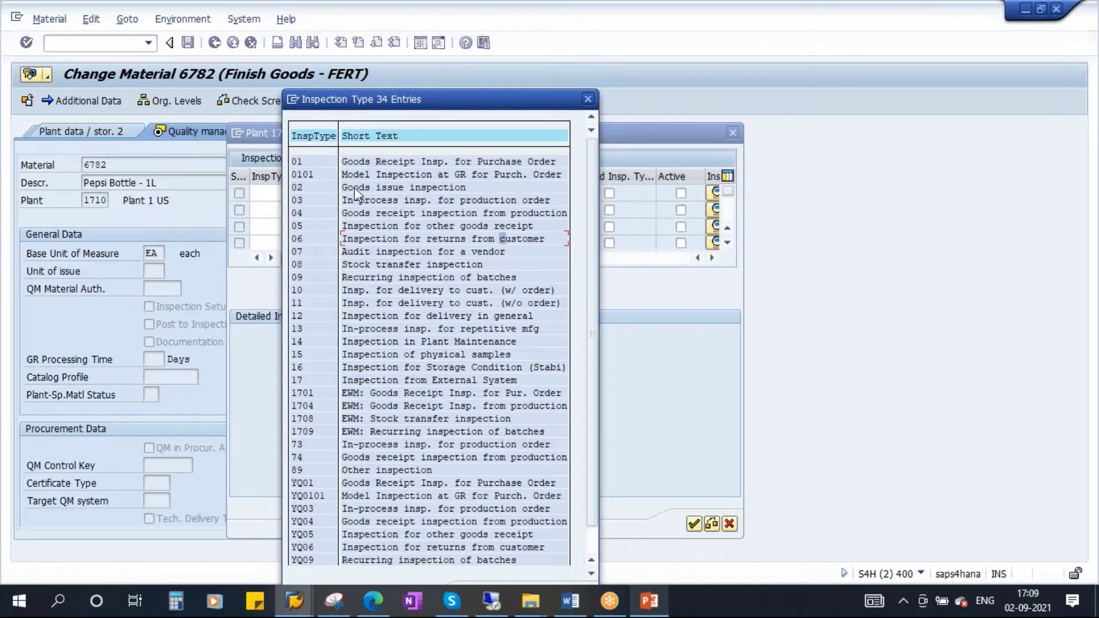
double_click(298, 202)
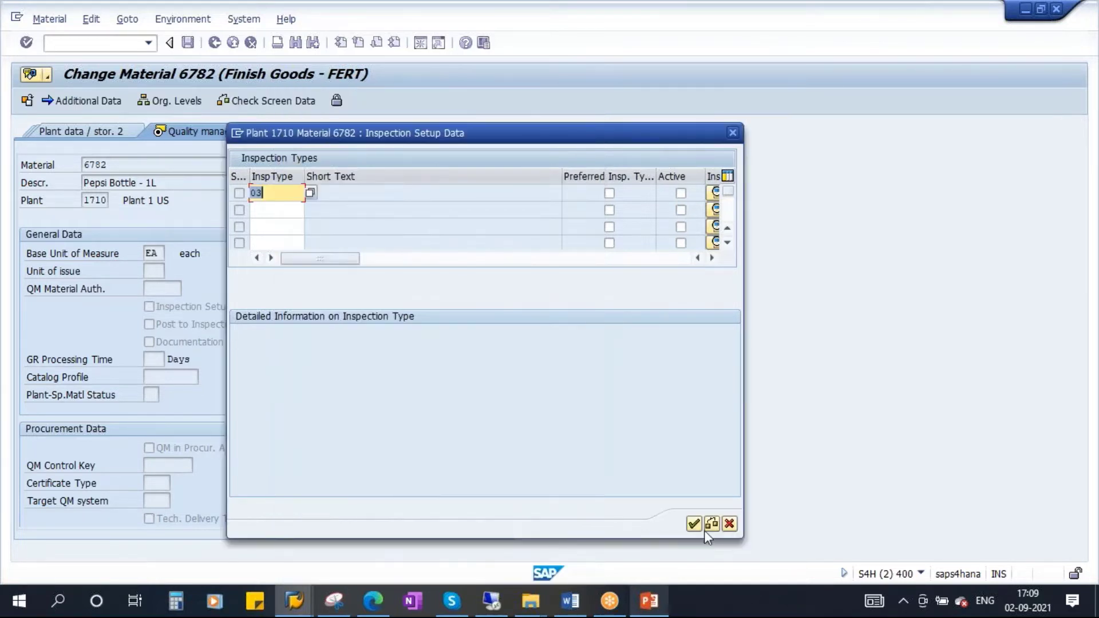
left_click(714, 524)
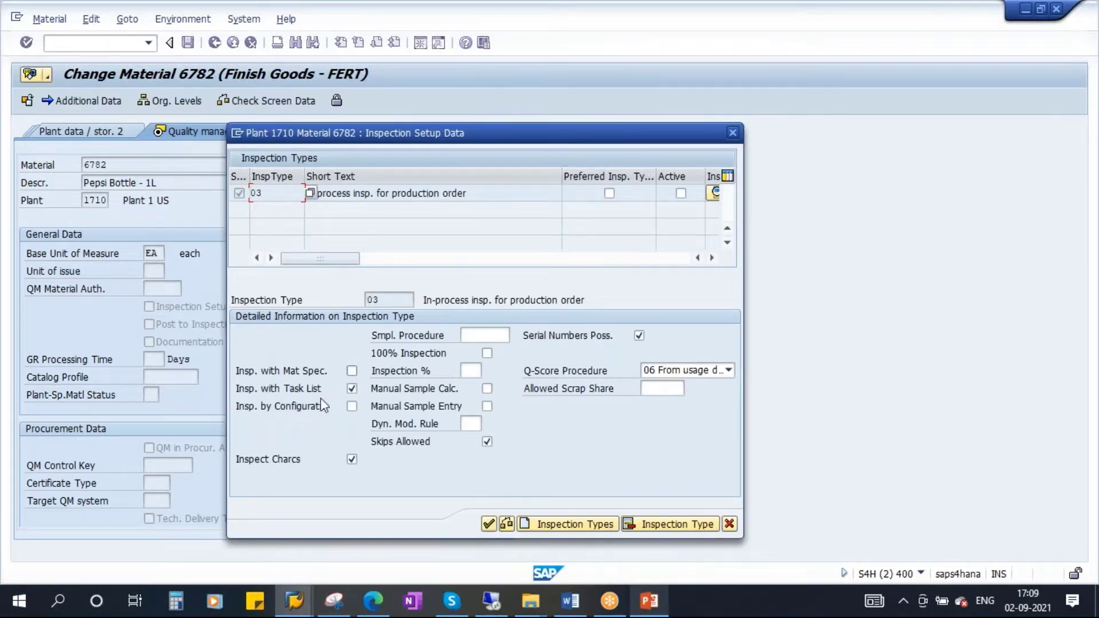
Step: Activate inspection type 03, accept the inspection setup and save the material
left_click(681, 194)
left_click_drag(478, 193, 338, 249)
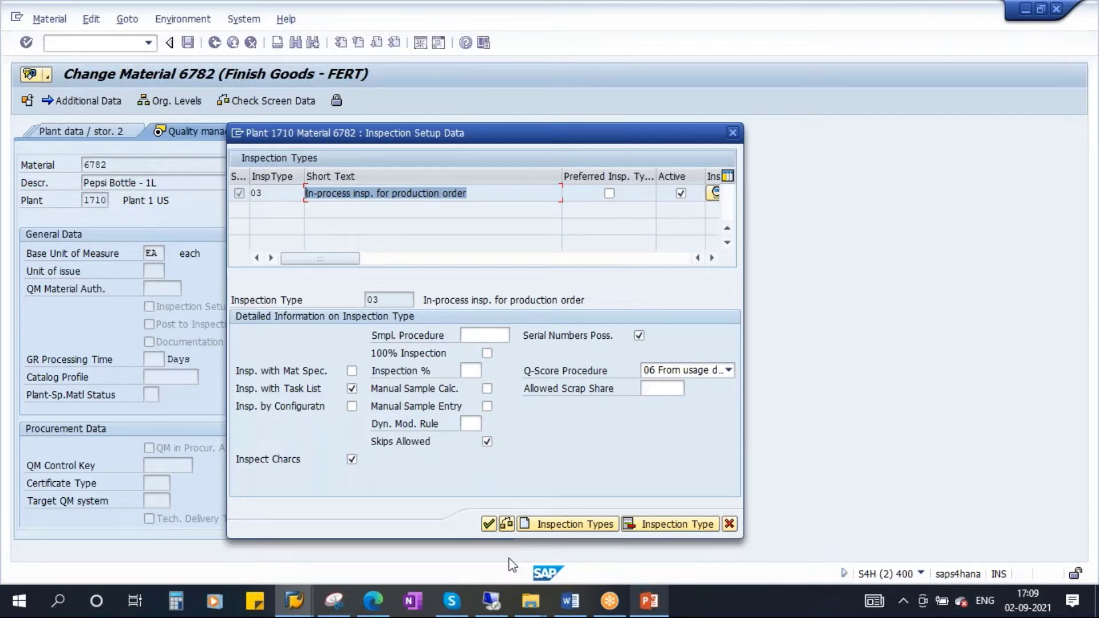
left_click(489, 524)
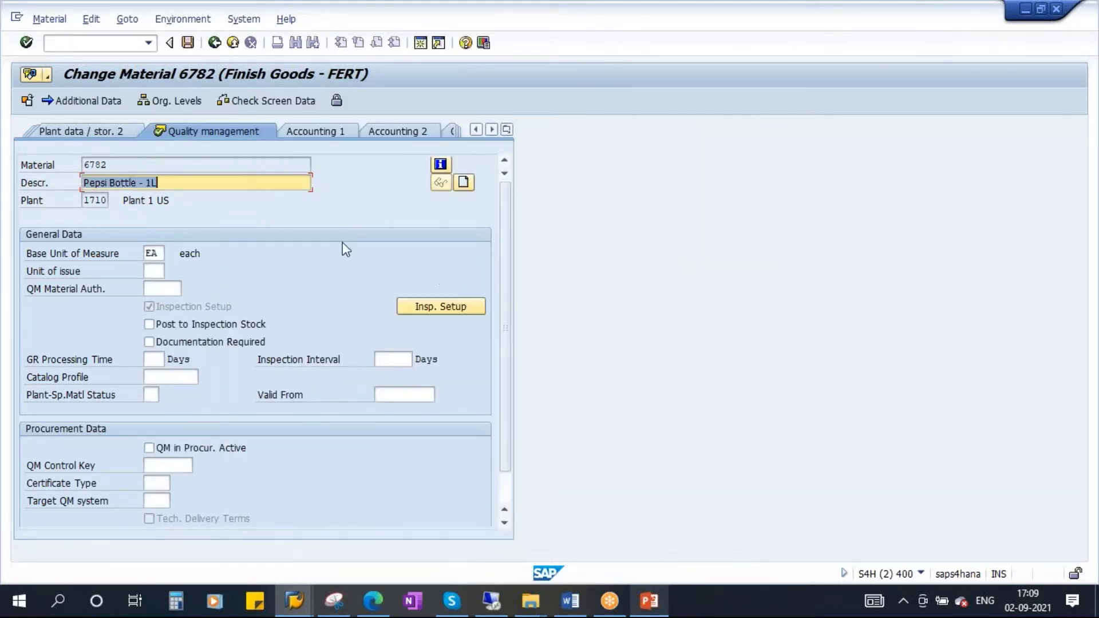
left_click(186, 43)
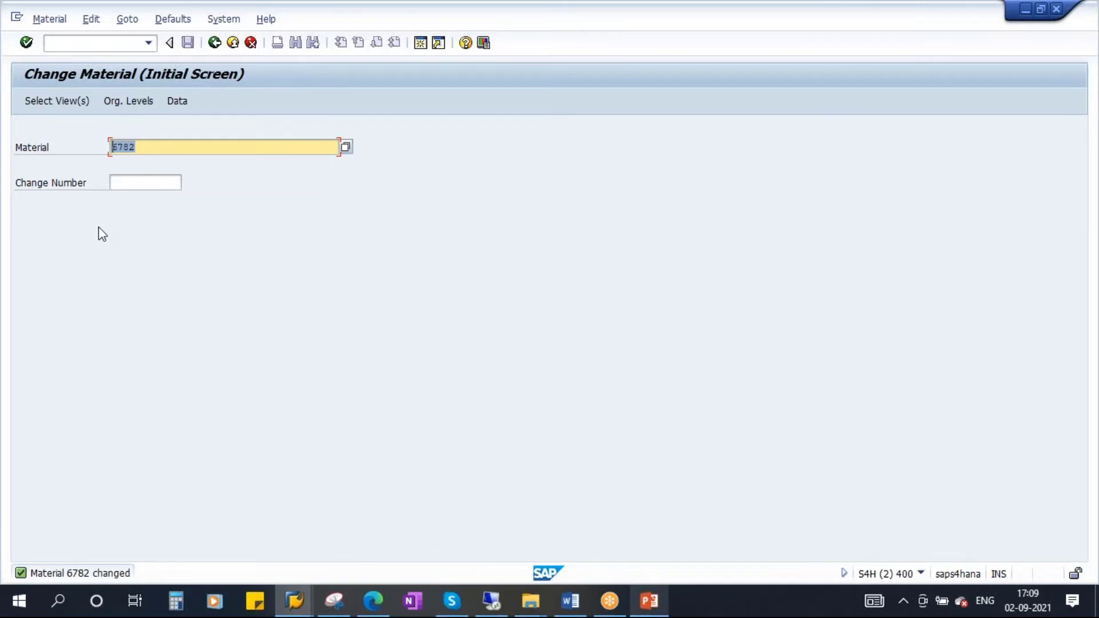
Step: Leave the material change and open Change Routing (CA02) for material 6782 in plant 1710, showing the transaction code in the status bar
left_click(215, 44)
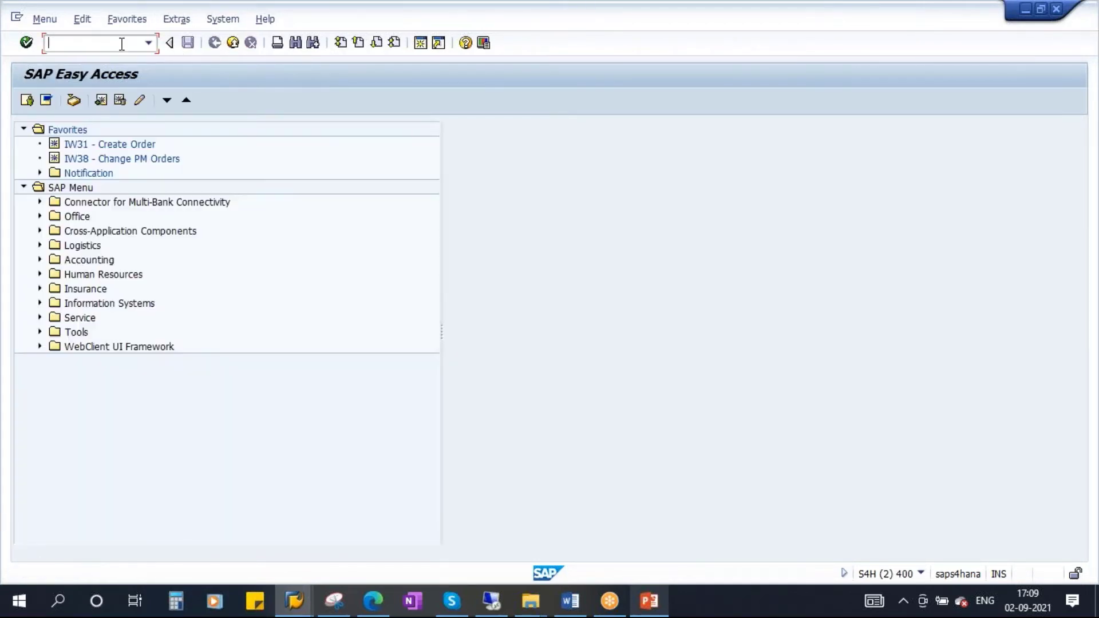
type("d")
key("Return")
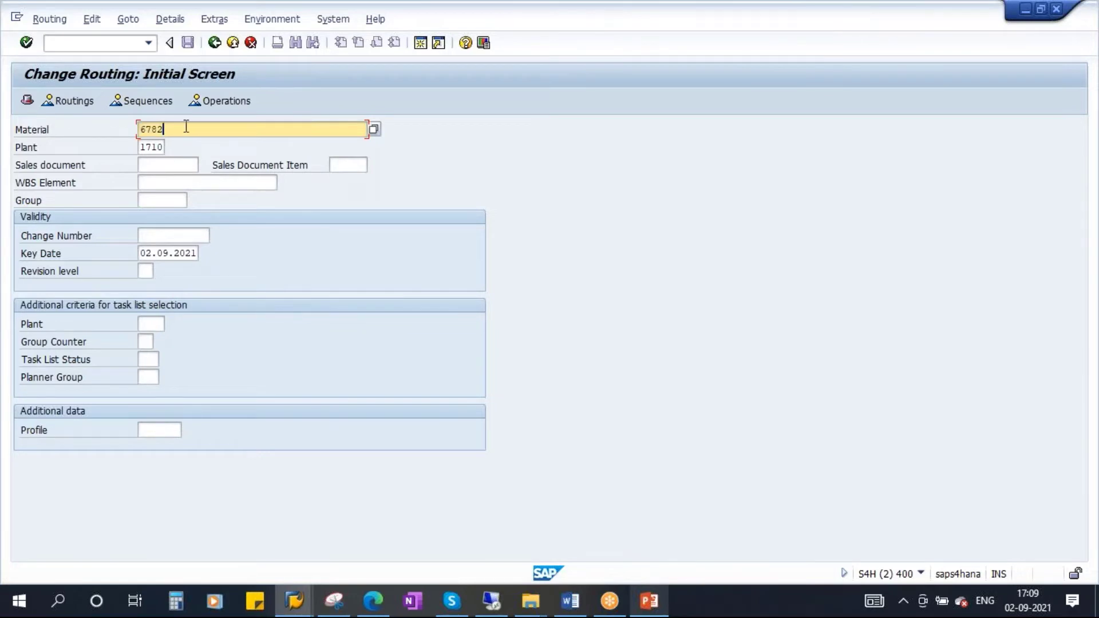
left_click(148, 148)
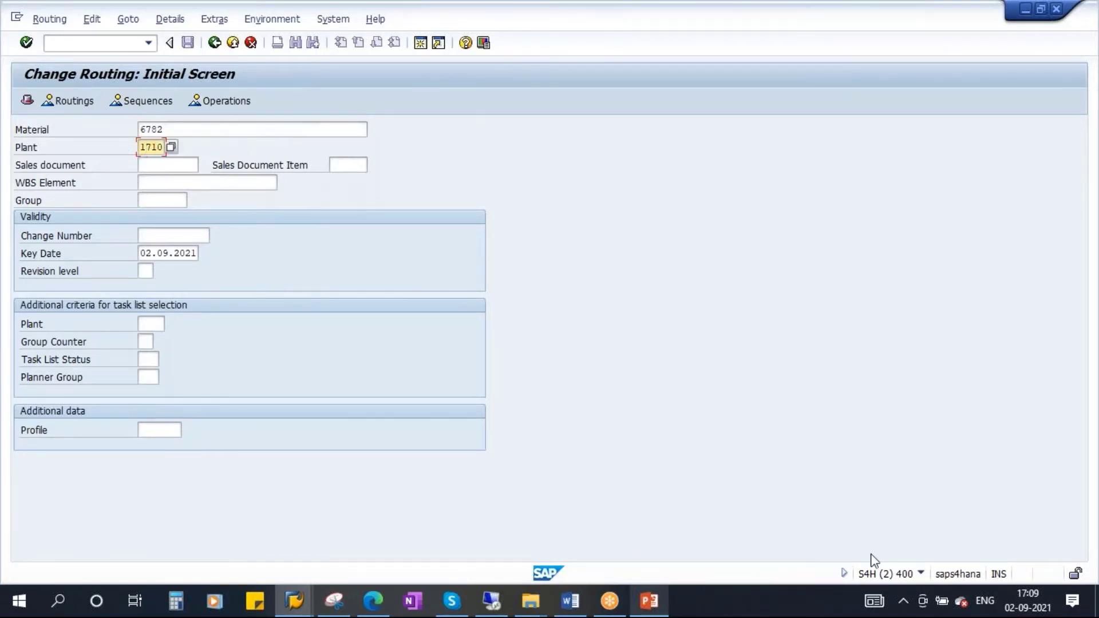
left_click(923, 574)
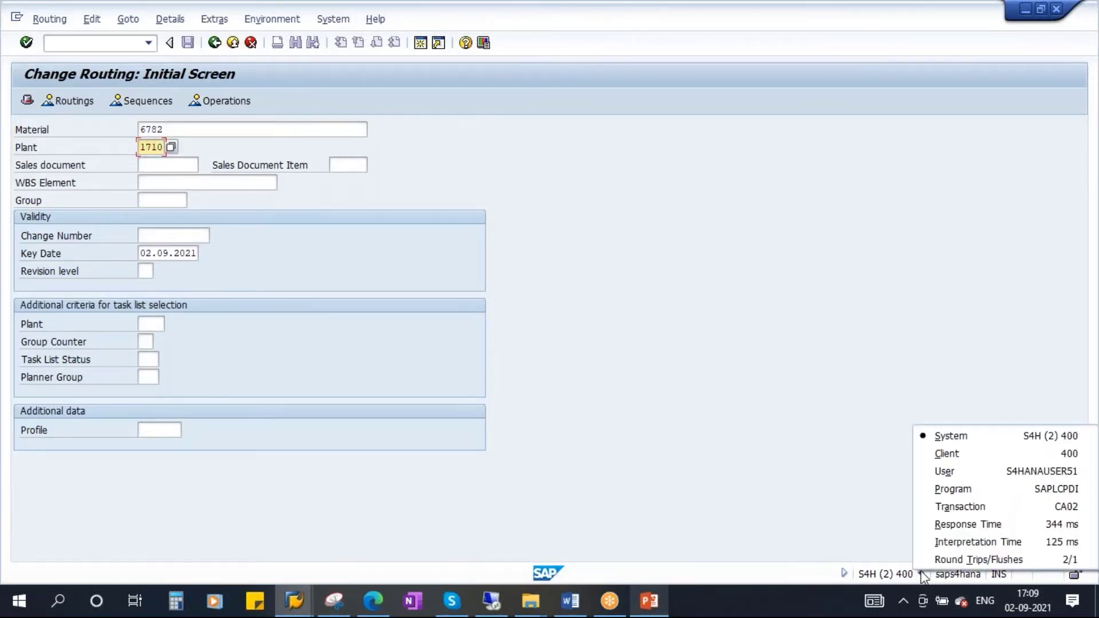
left_click(1013, 504)
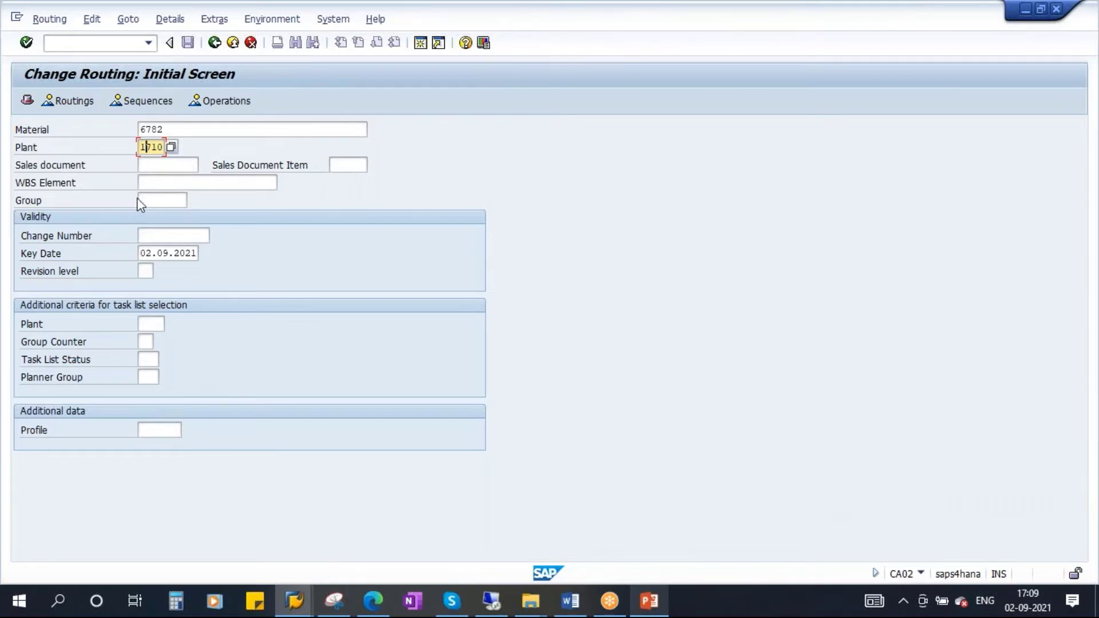
Step: Open the operation overview of the Pepsi Bottle - 1L - Manual Line routing and highlight the description of operation 0010
key("Return")
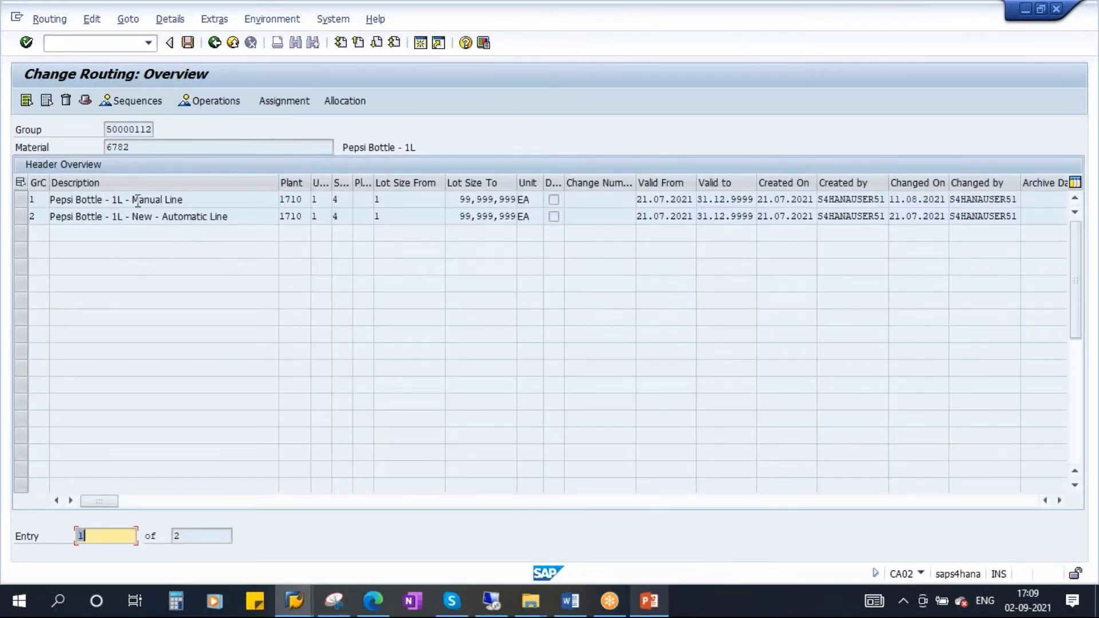
left_click(19, 200)
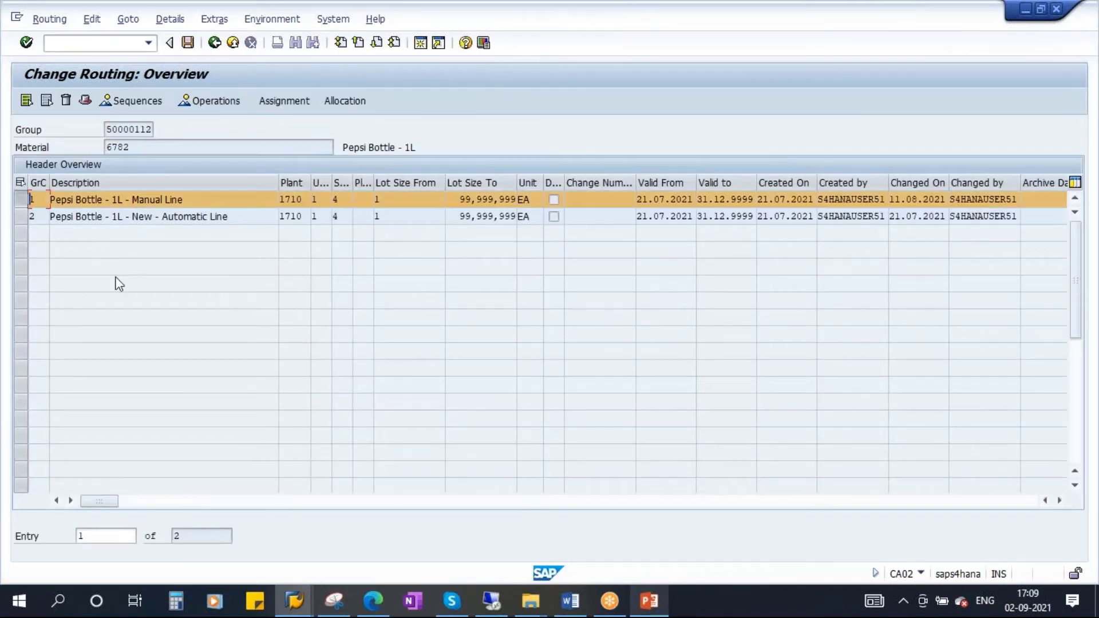
left_click(224, 100)
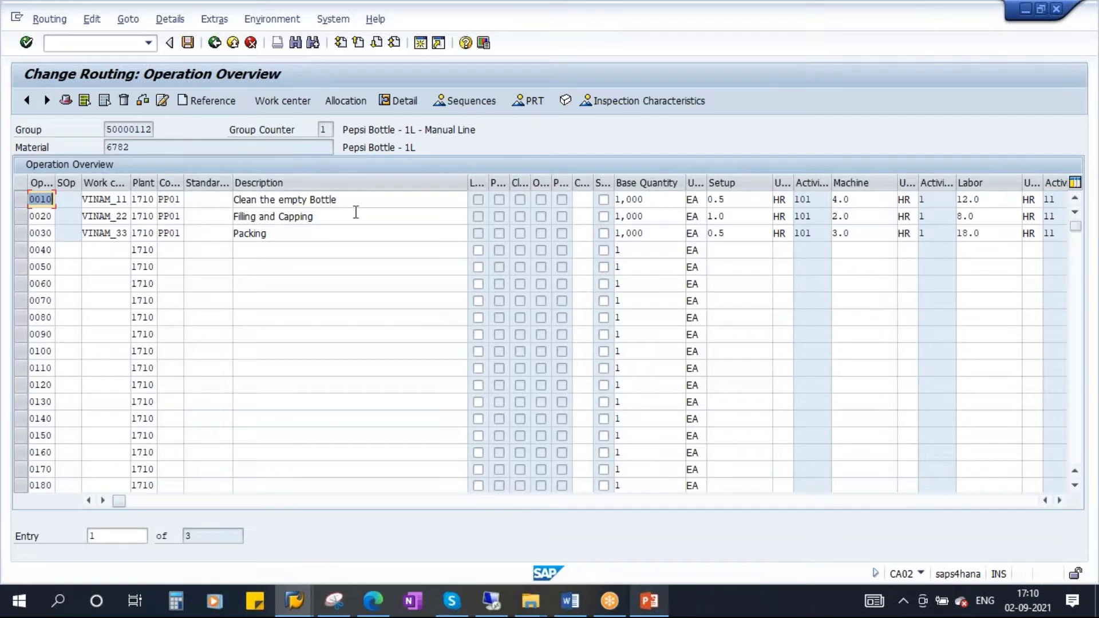
left_click_drag(352, 199, 210, 200)
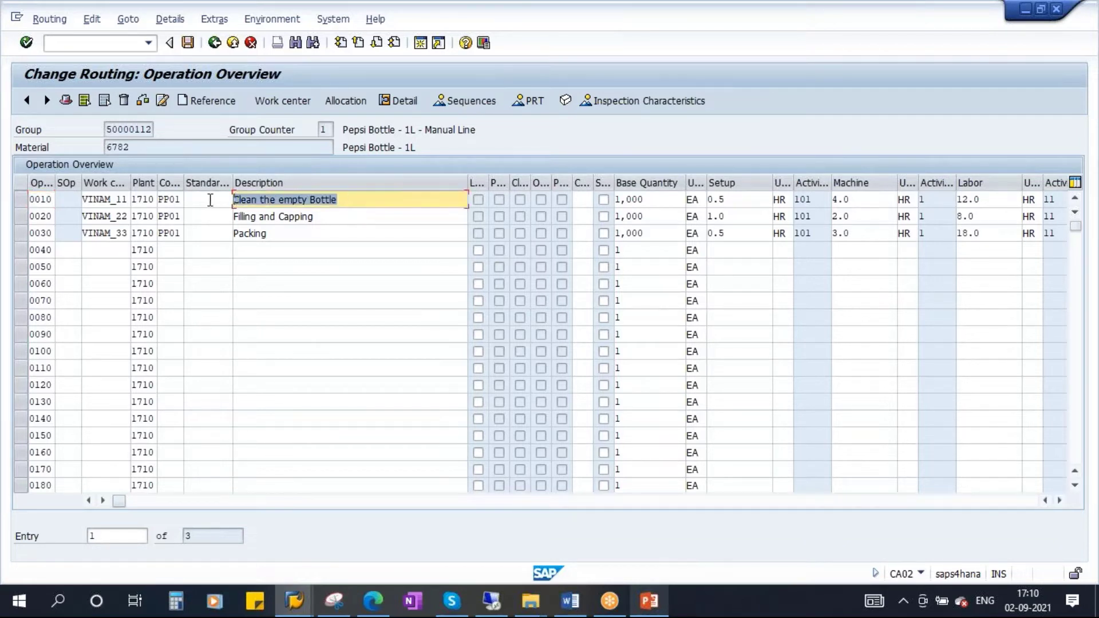
Step: Highlight the descriptions of operations 0020 and 0030, and select the row of operation 0020, Filling and Capping
left_click_drag(331, 220, 160, 222)
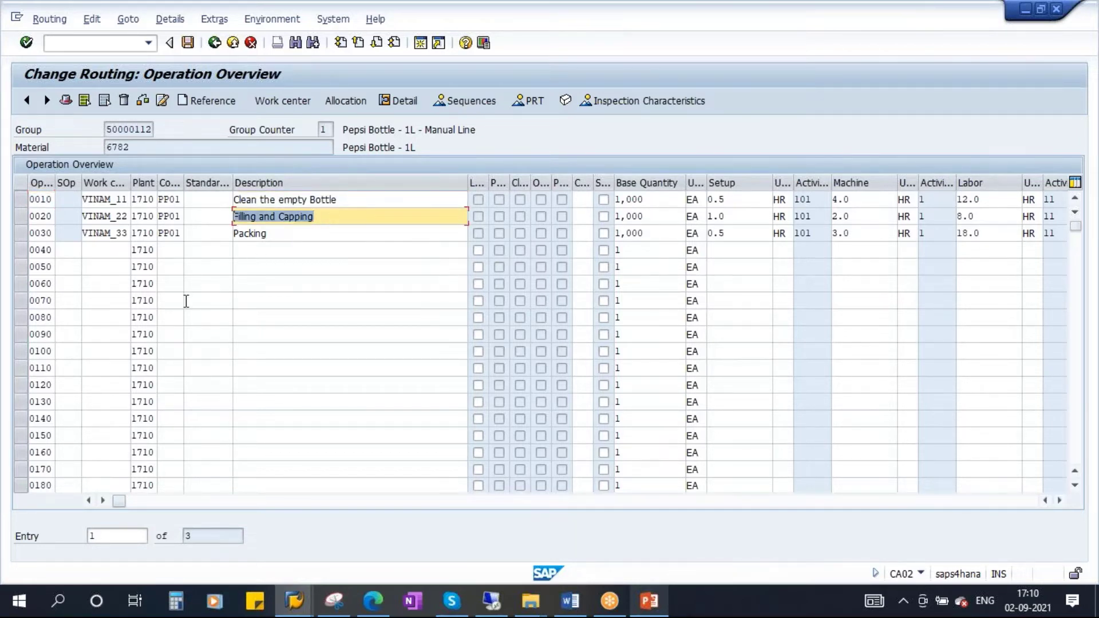
left_click_drag(289, 231, 150, 244)
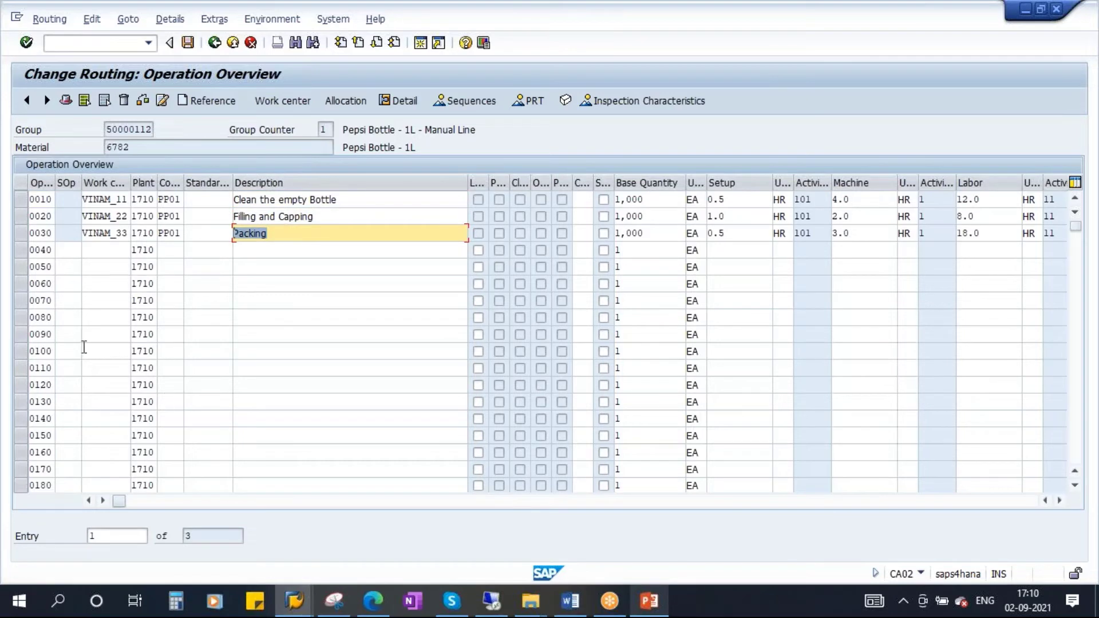
left_click(22, 216)
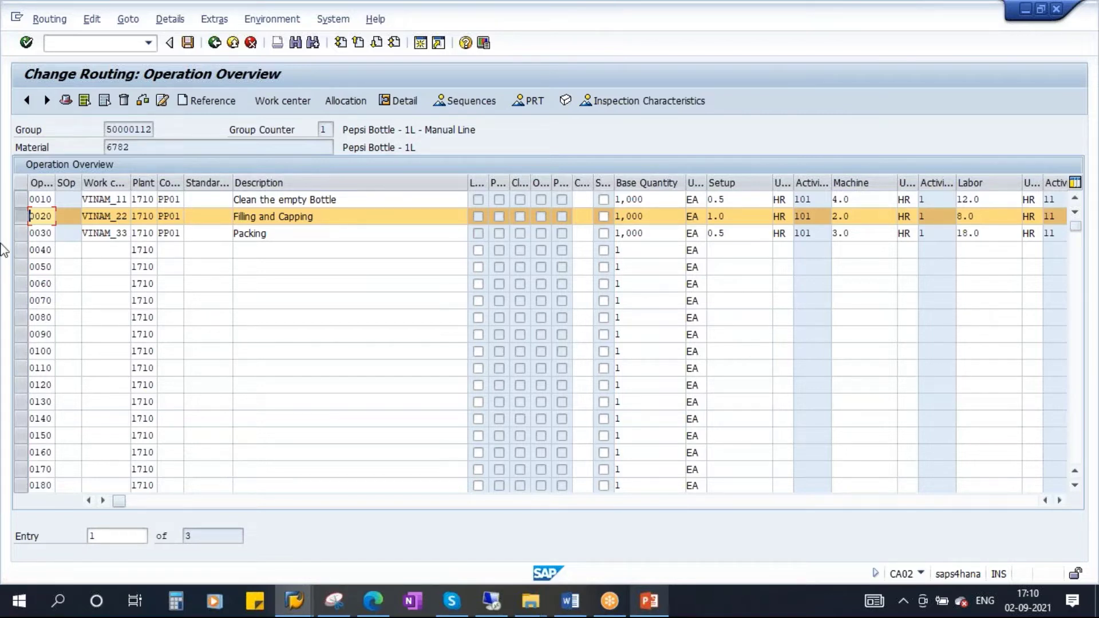
Step: Open the value list of control keys for operation 0020 and look through the available keys
left_click(171, 216)
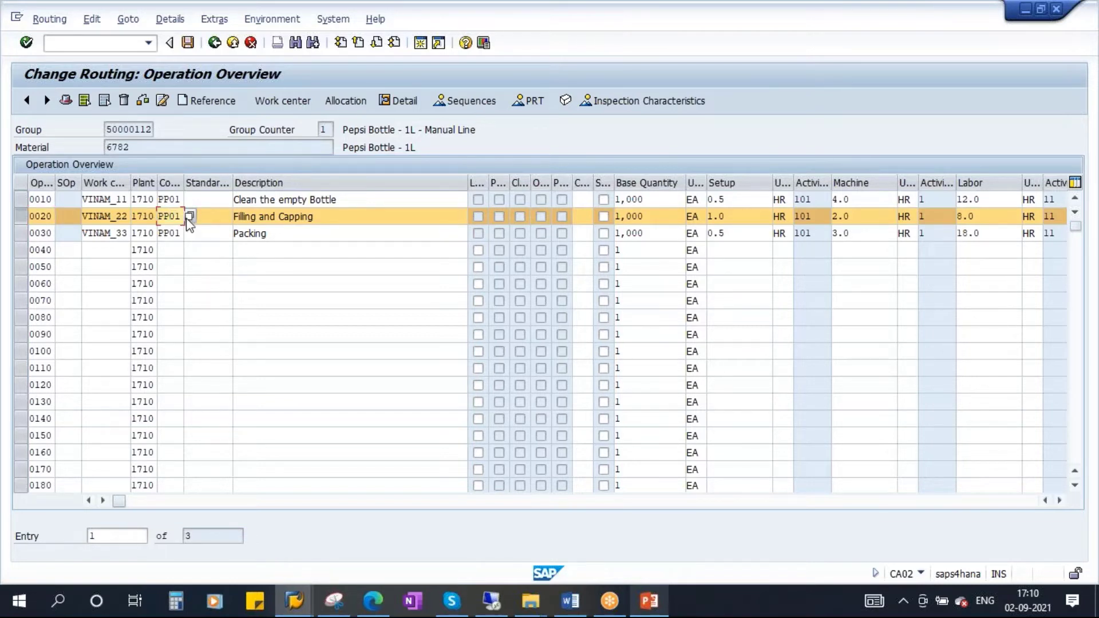
key("F4")
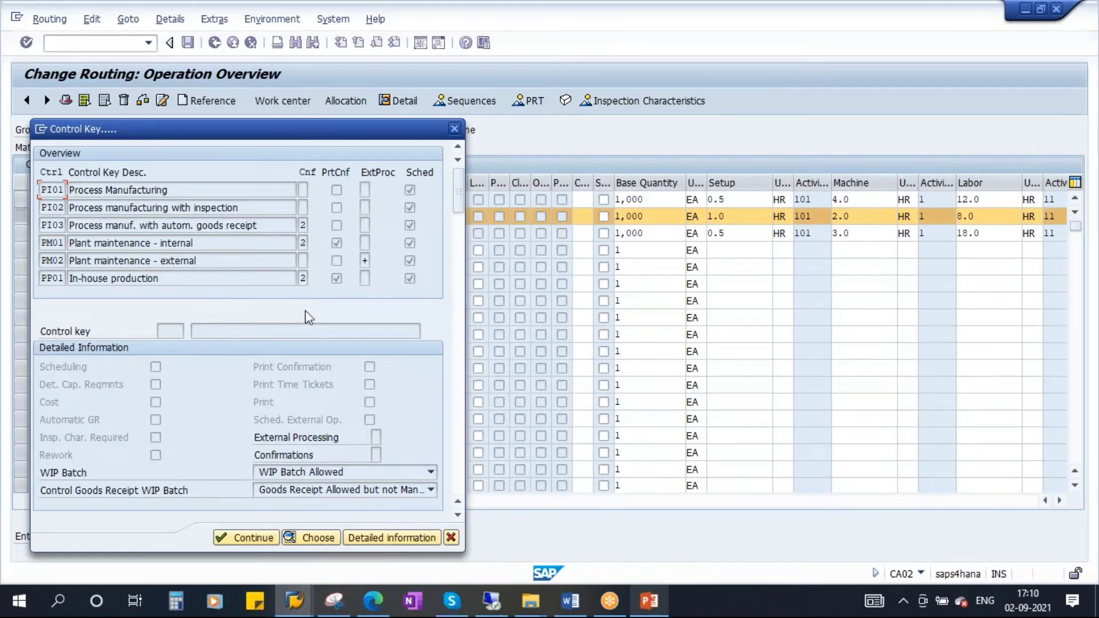
left_click(457, 515)
left_click(458, 515)
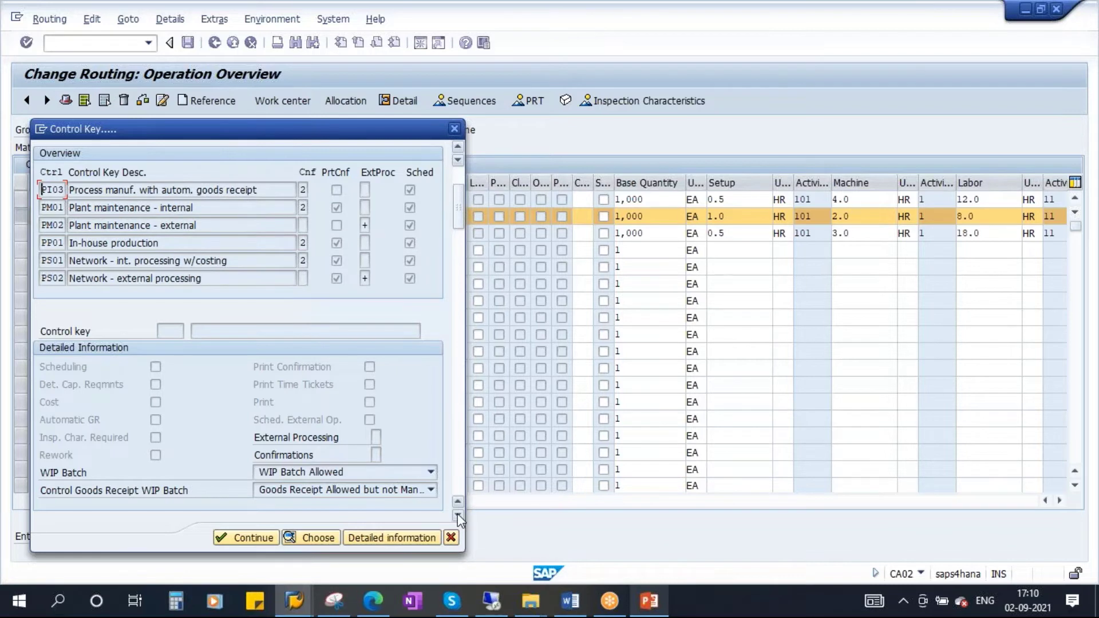
left_click(457, 515)
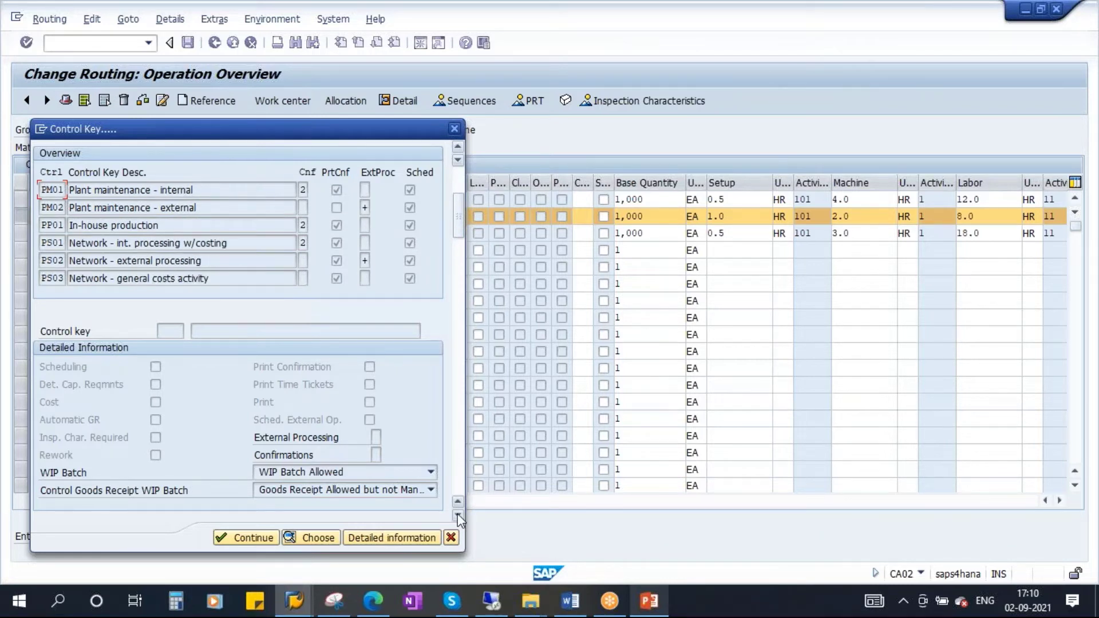
left_click(458, 515)
left_click(457, 515)
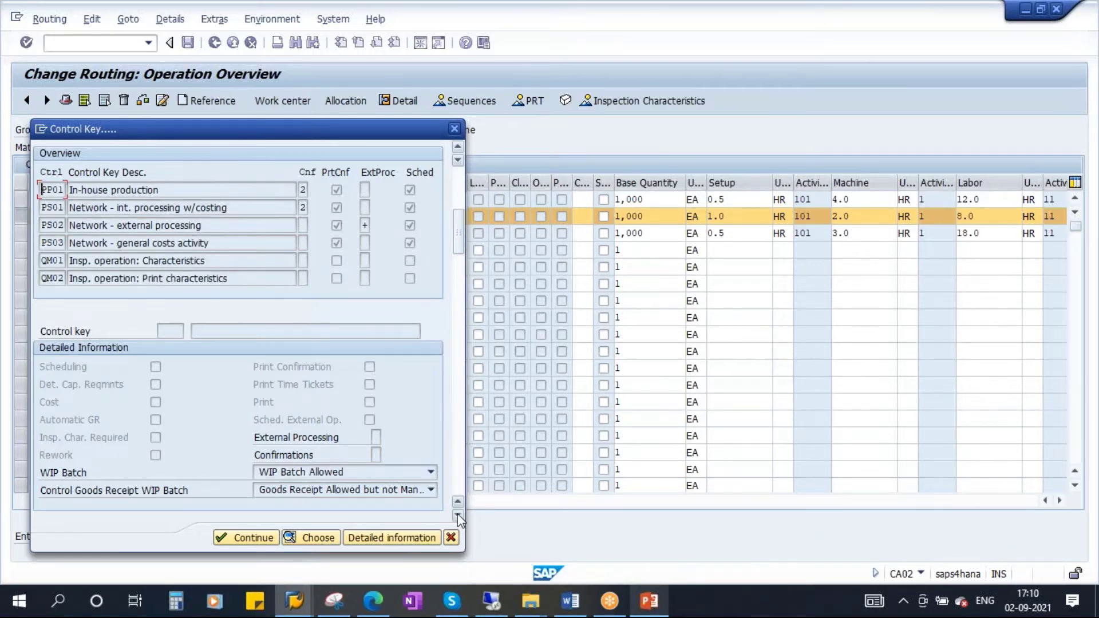
left_click(458, 515)
left_click(457, 516)
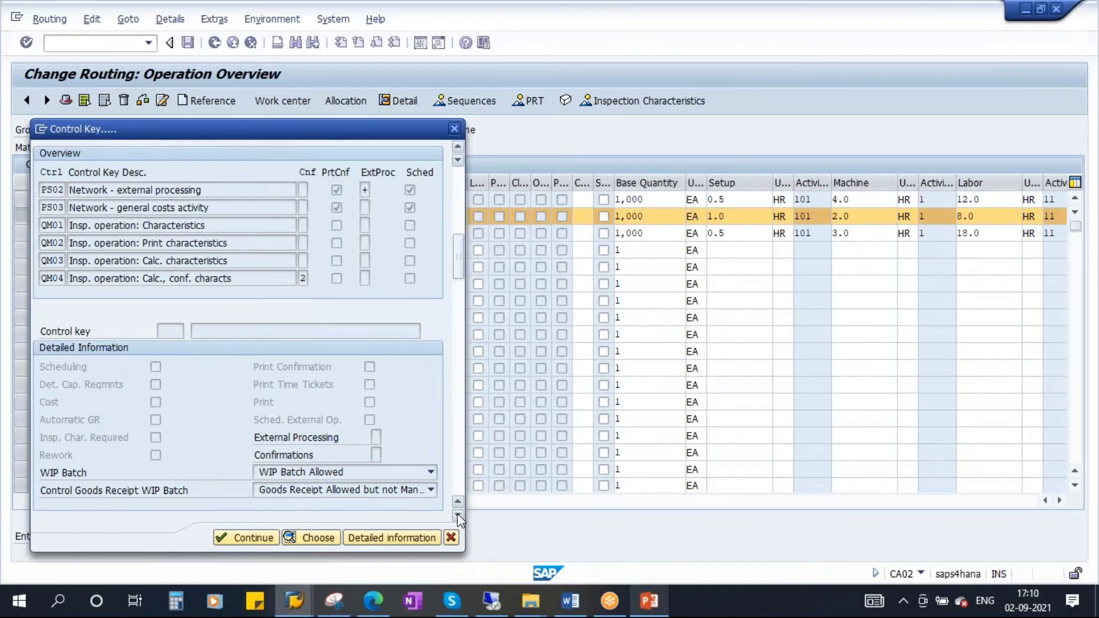
left_click(457, 515)
Step: Display the detailed information of control key PP01, In-house production
left_click_drag(458, 258, 458, 190)
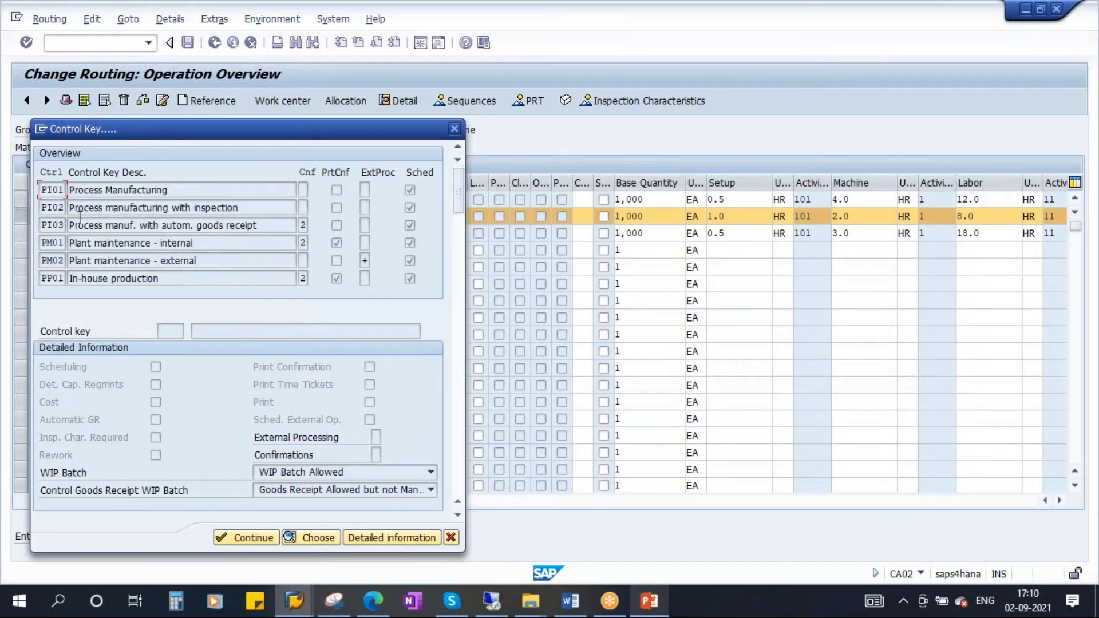
left_click(131, 278)
left_click(372, 538)
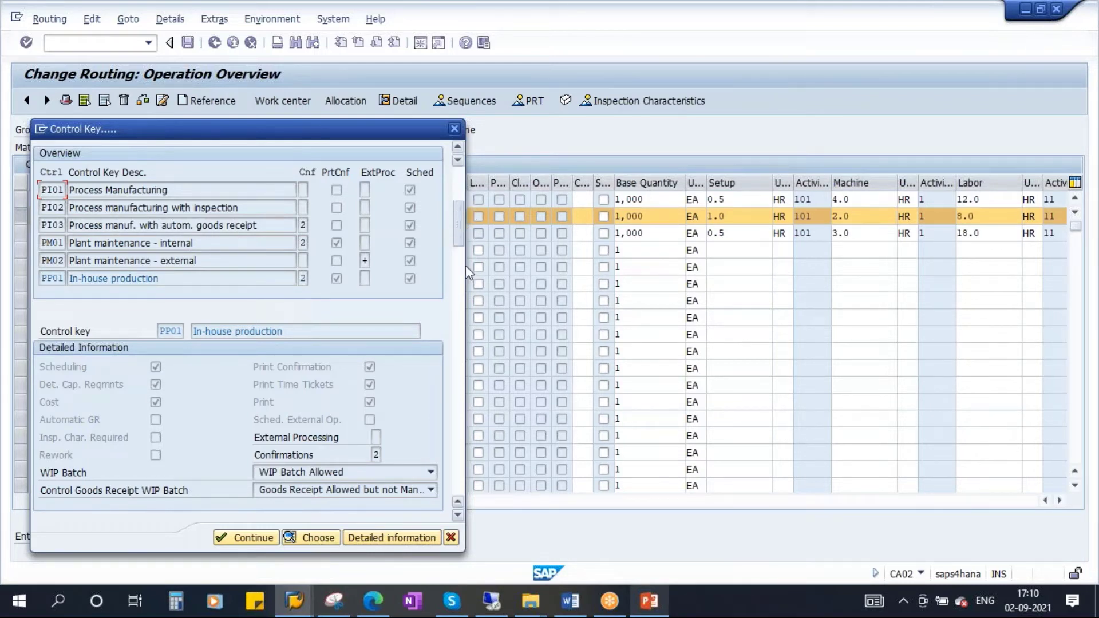
Step: Search the rest of the control key list for a key that combines costing, printing, inspection and confirmation
left_click_drag(458, 191, 472, 489)
scroll(317, 290, "up", 4)
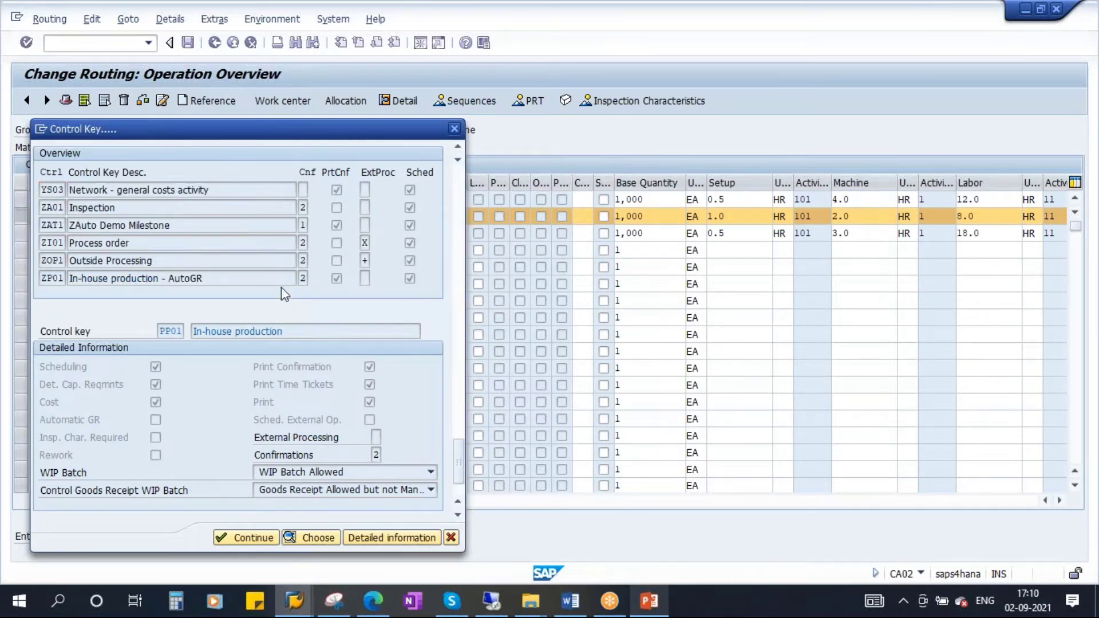
scroll(285, 293, "up", 2)
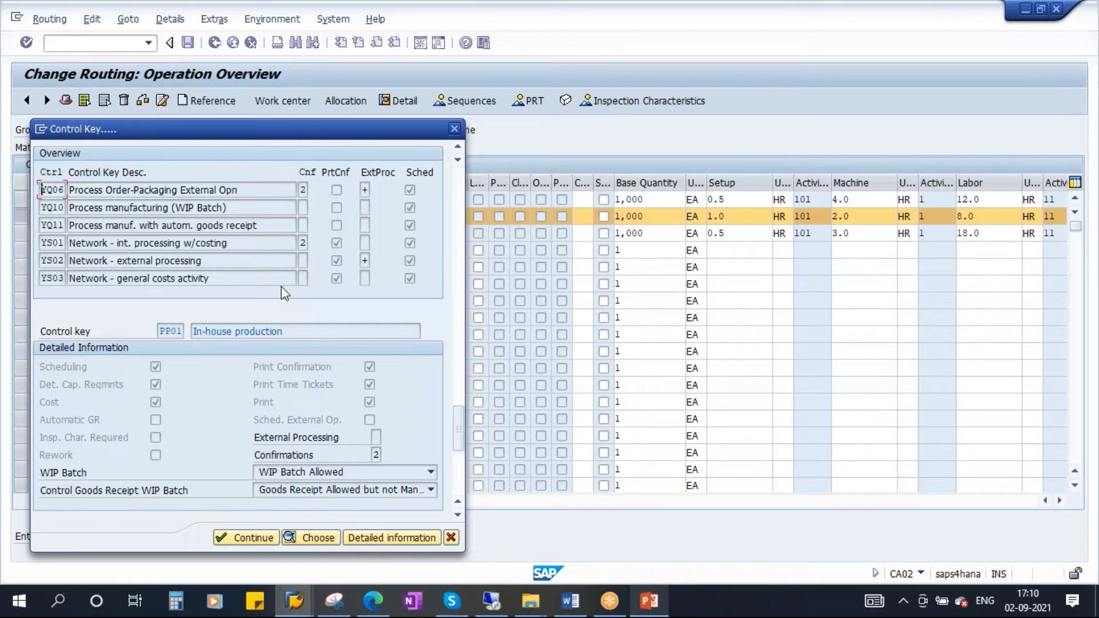
scroll(284, 293, "up", 3)
scroll(284, 293, "up", 4)
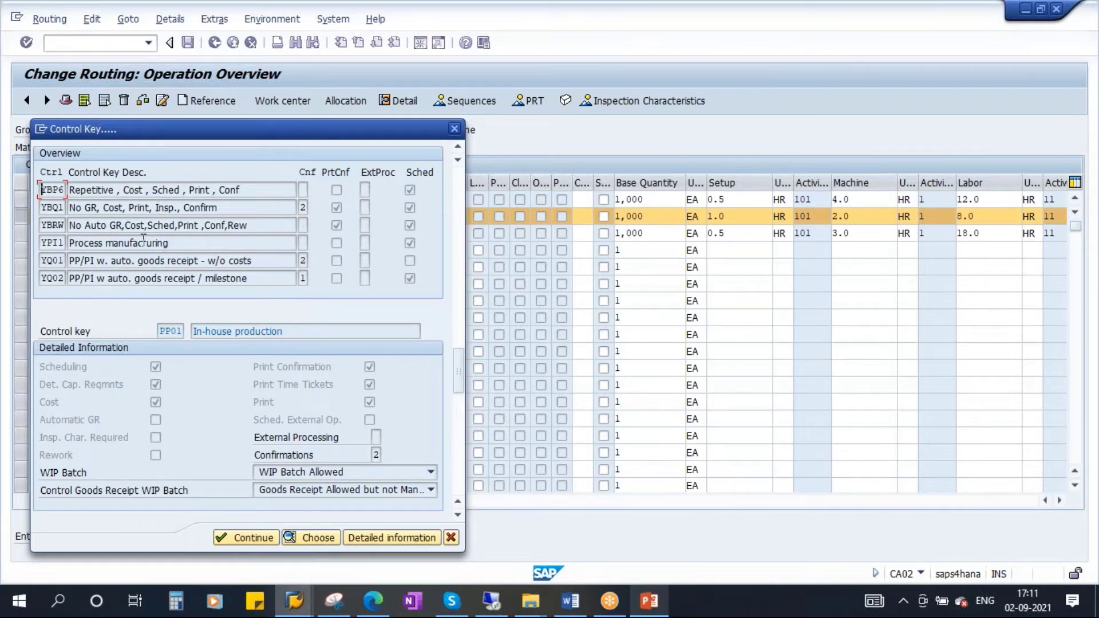
scroll(203, 267, "up", 2)
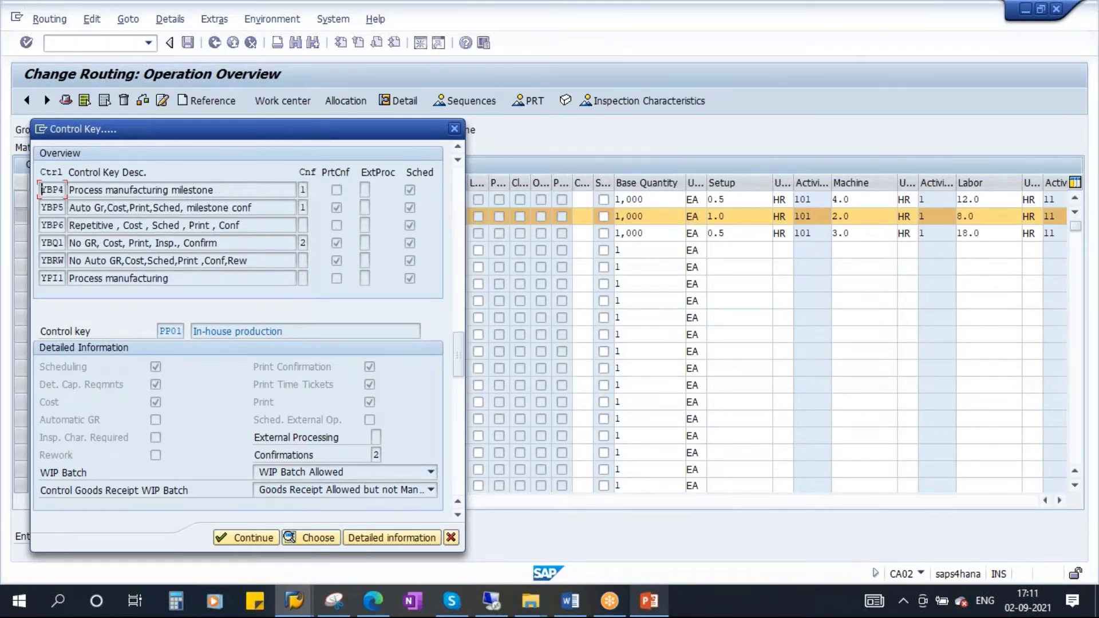
scroll(203, 266, "up", 2)
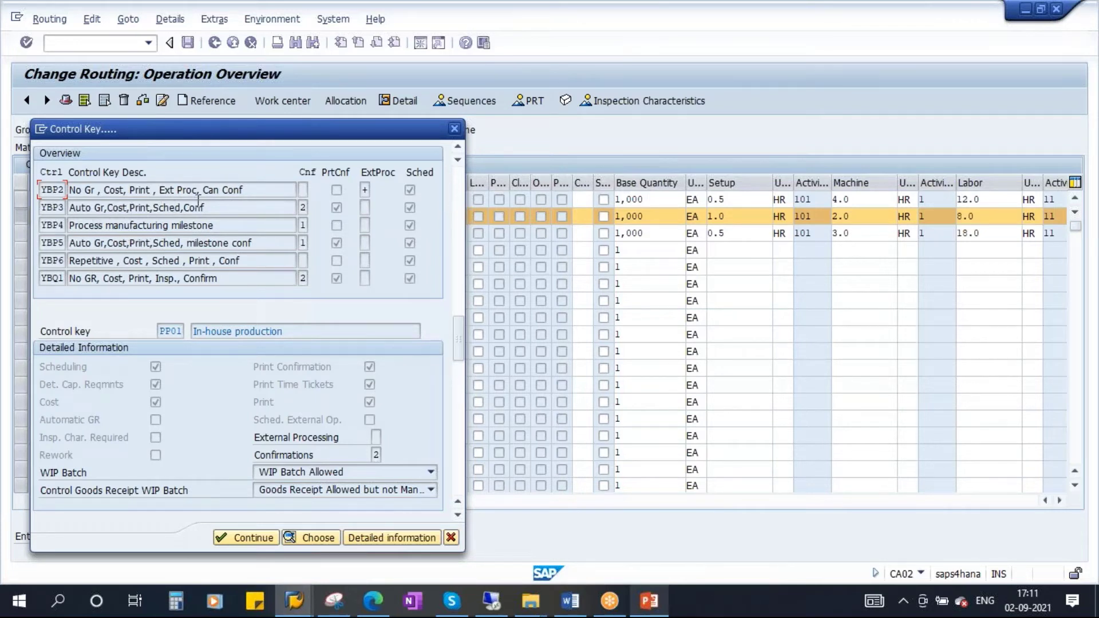
scroll(163, 220, "up", 2)
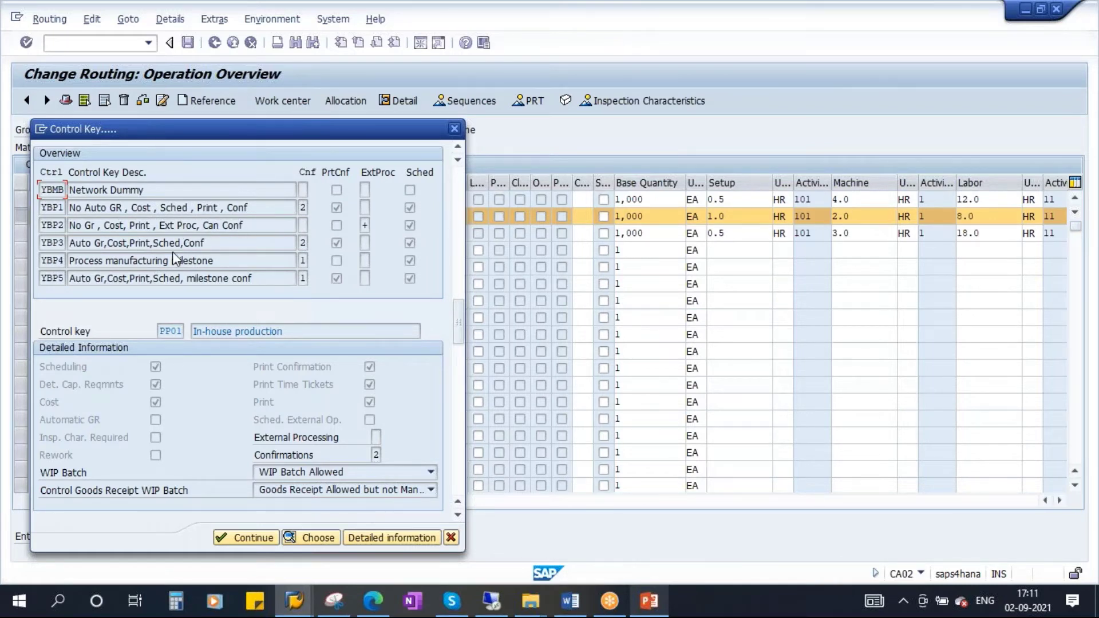
scroll(173, 254, "down", 1)
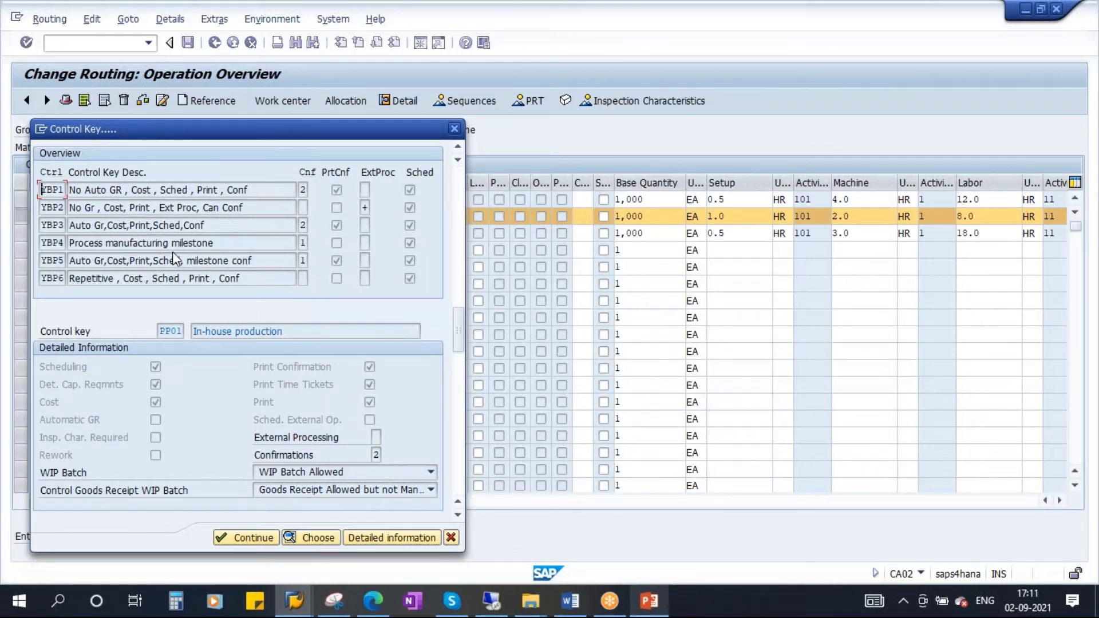
scroll(173, 251, "down", 1)
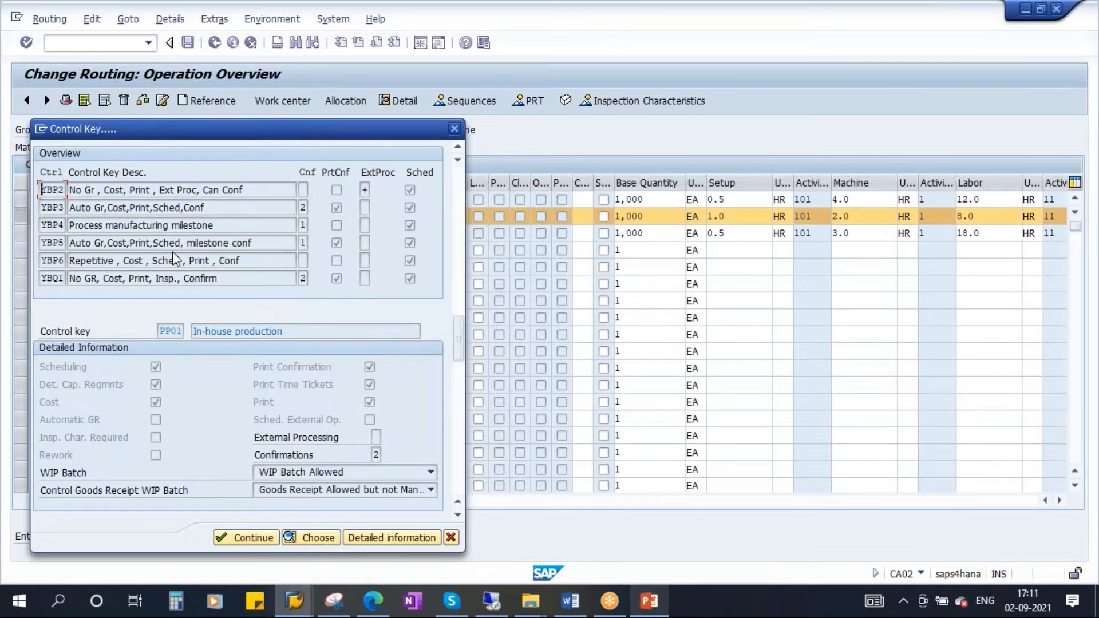
scroll(173, 252, "down", 1)
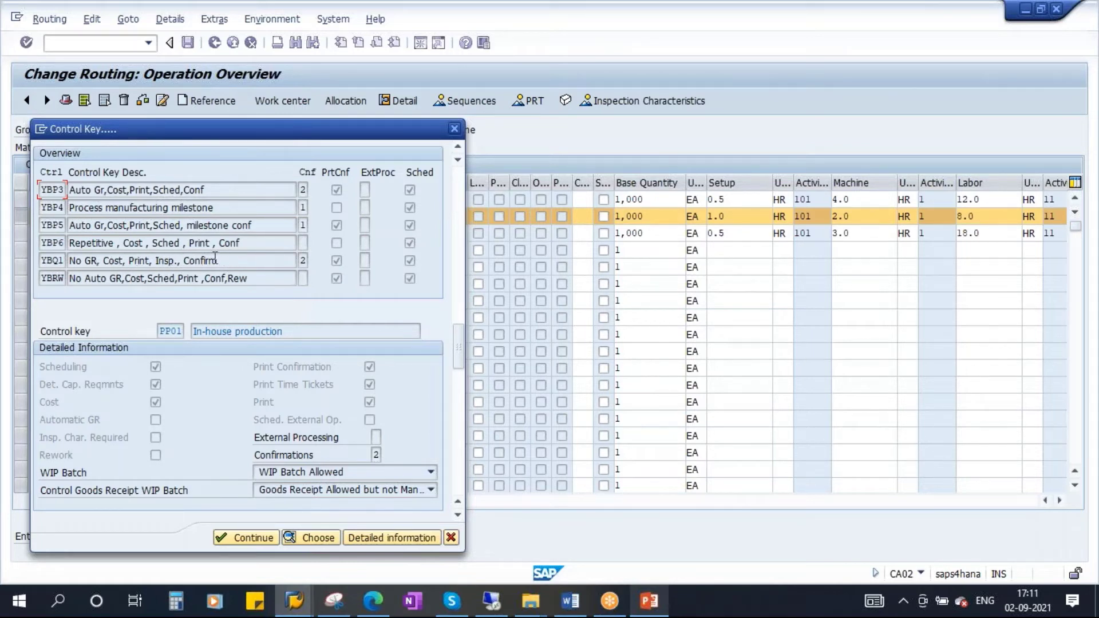
Step: Display the details of control key YBQ1, No GR, Cost, Print, Insp., Confirm, and assign it to operation 0020
left_click(59, 259)
left_click(366, 538)
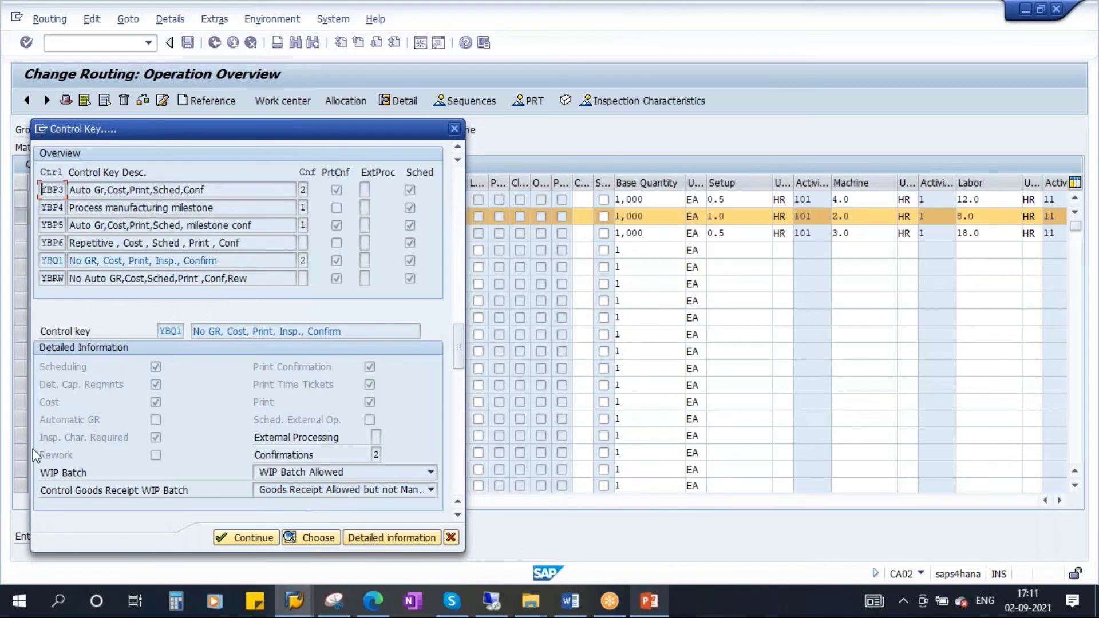
double_click(164, 332)
key("Return")
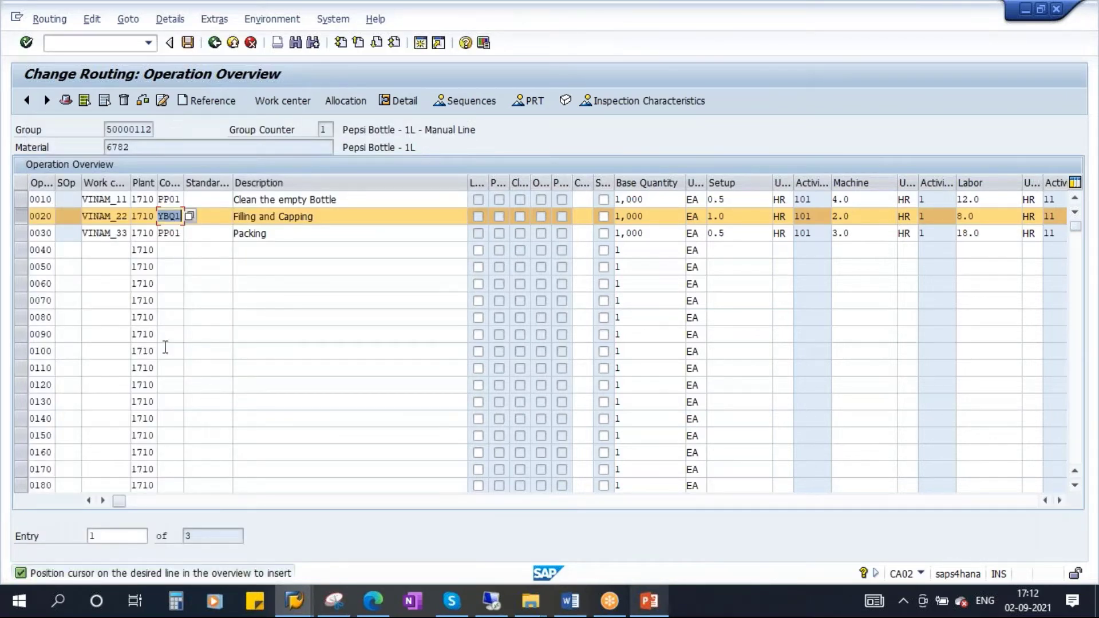
Step: Select operation 0020, Filling and Capping, and open its inspection characteristics overview
left_click(169, 216)
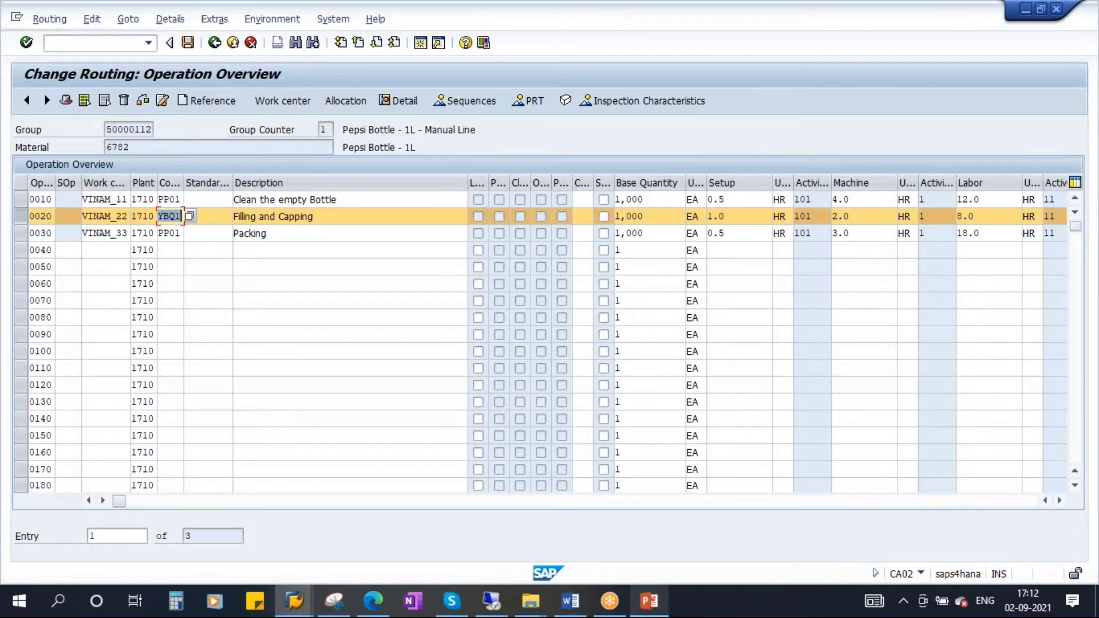
left_click(18, 216)
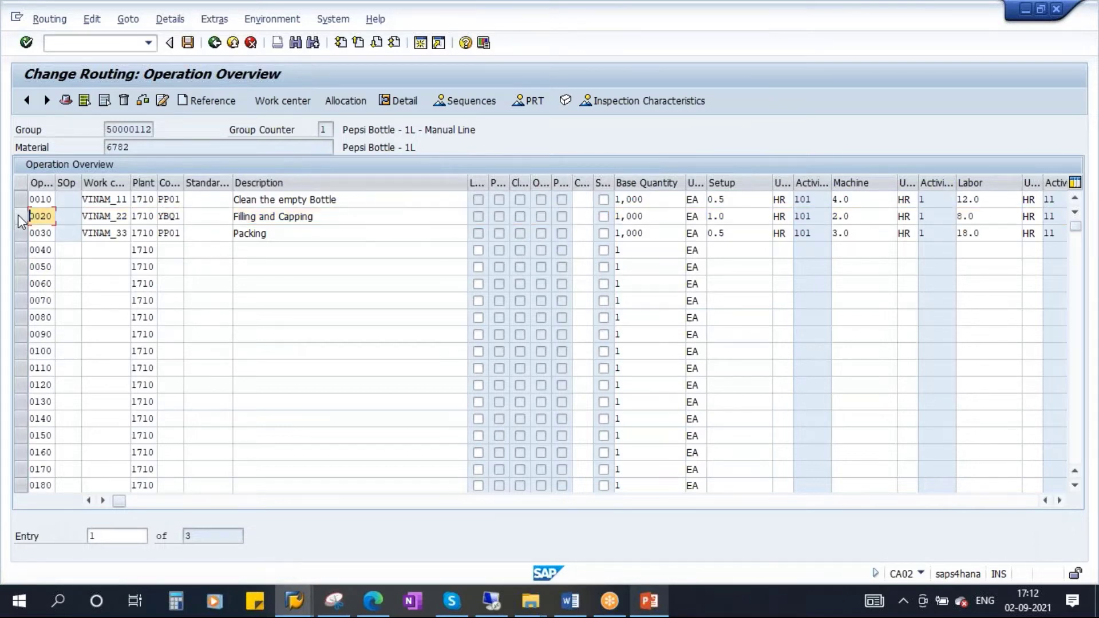
left_click(21, 217)
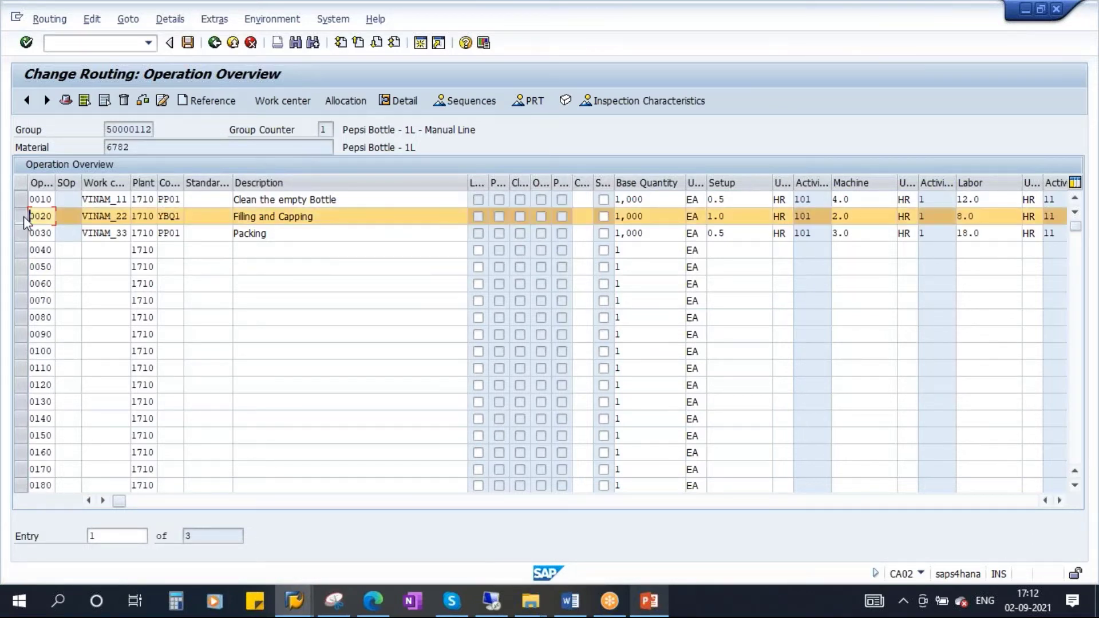
left_click(655, 106)
Step: Examine the list of master inspection characteristics of plant 1710 for characteristic 10, and close it without choosing one
left_click(159, 218)
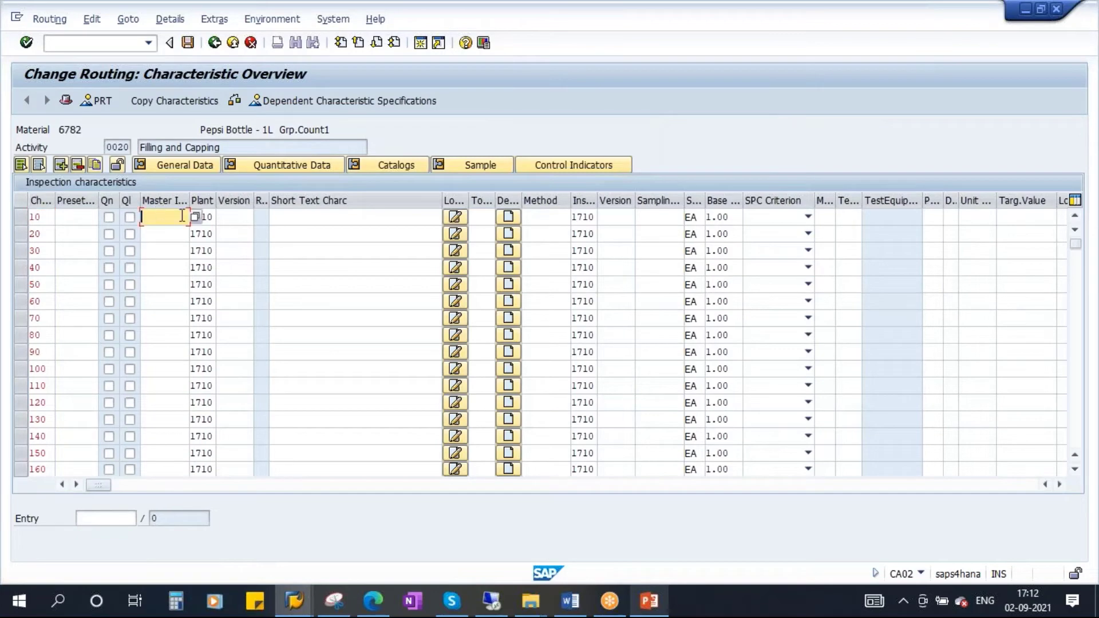
left_click(185, 217)
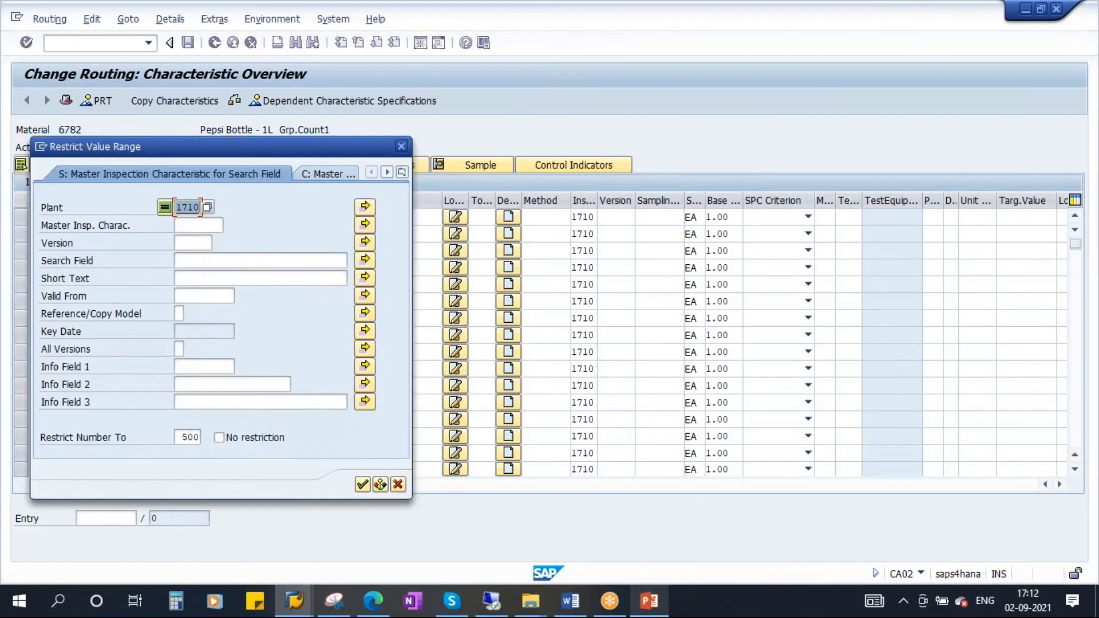
left_click(362, 486)
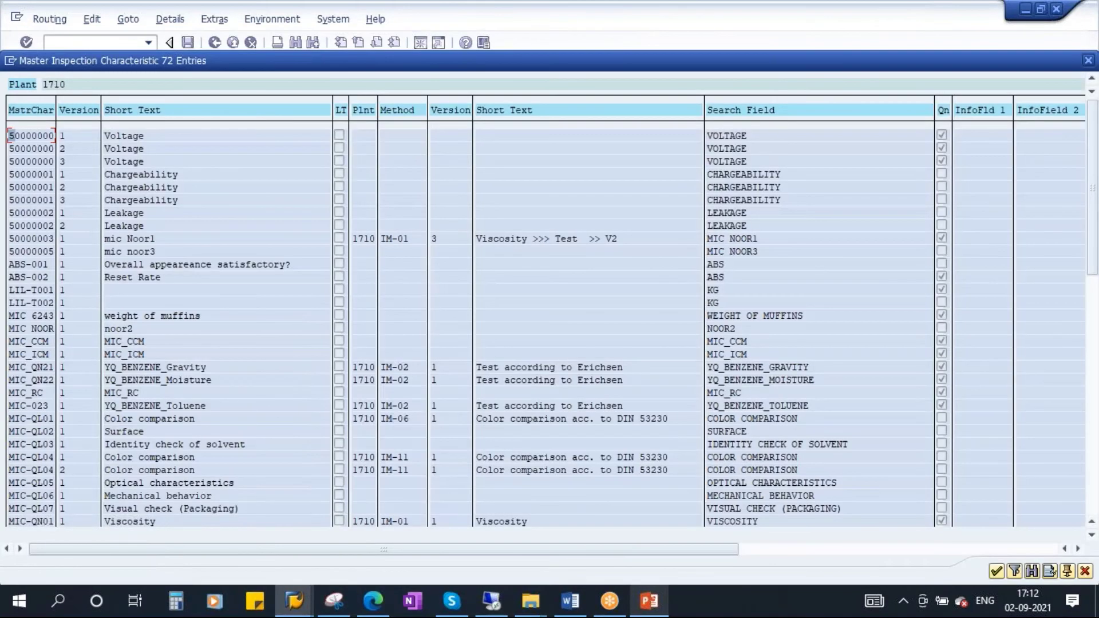
left_click(1093, 445)
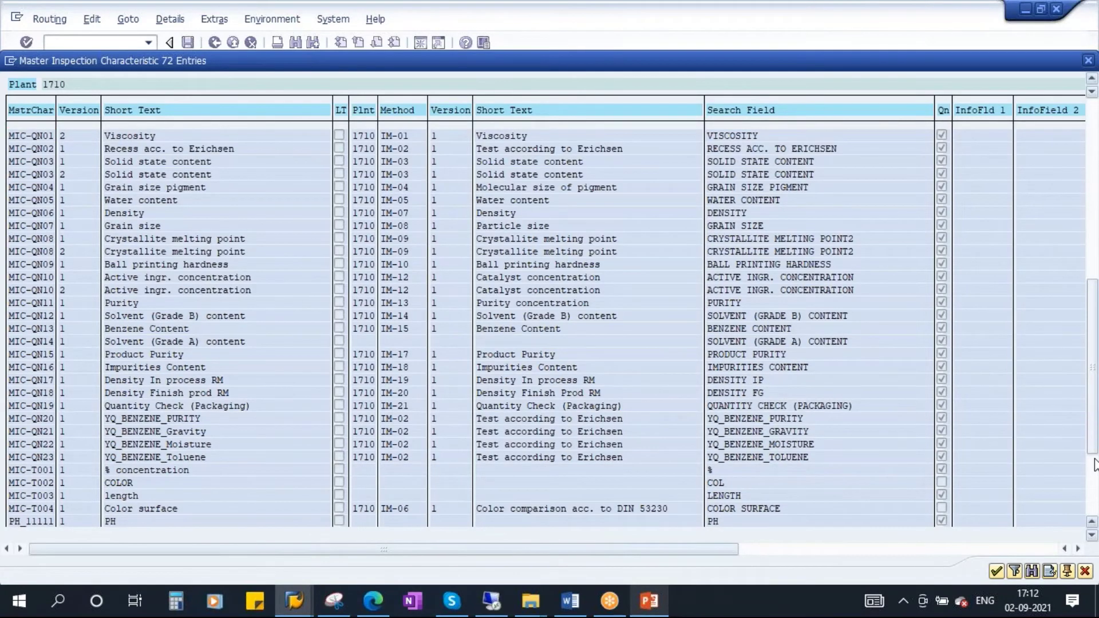
left_click(1093, 484)
scroll(587, 313, "up", 2)
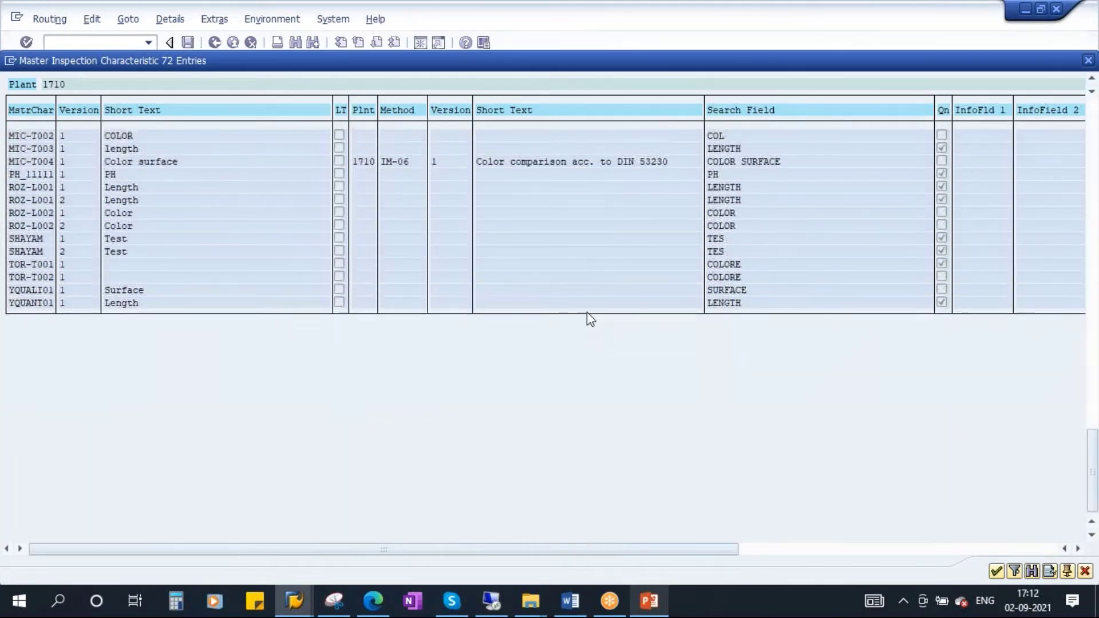
scroll(77, 257, "up", 3)
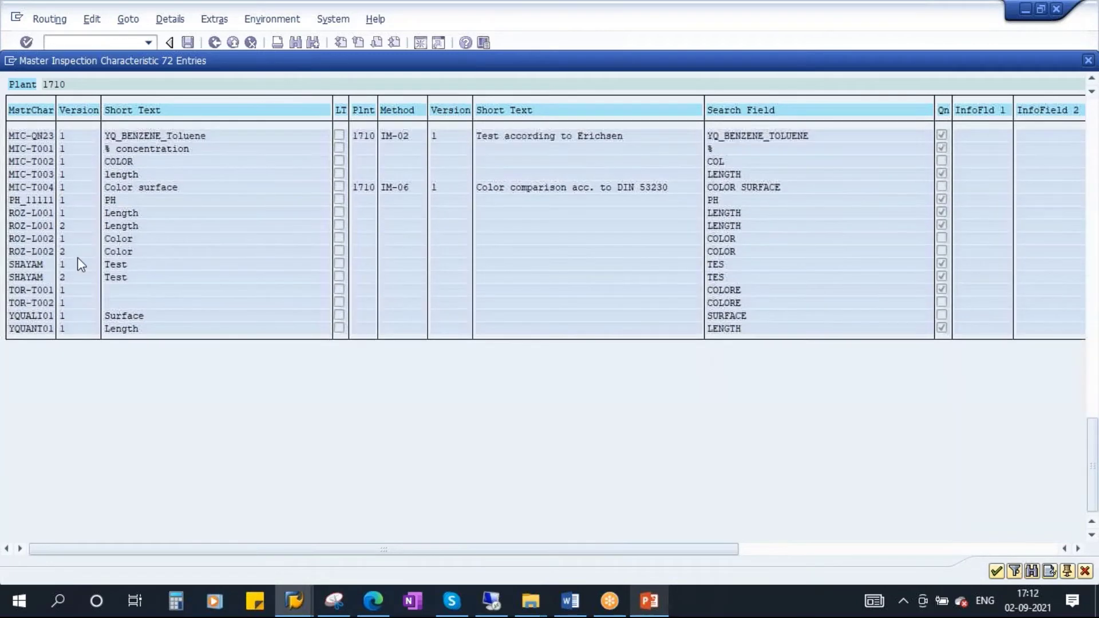
left_click(1092, 294)
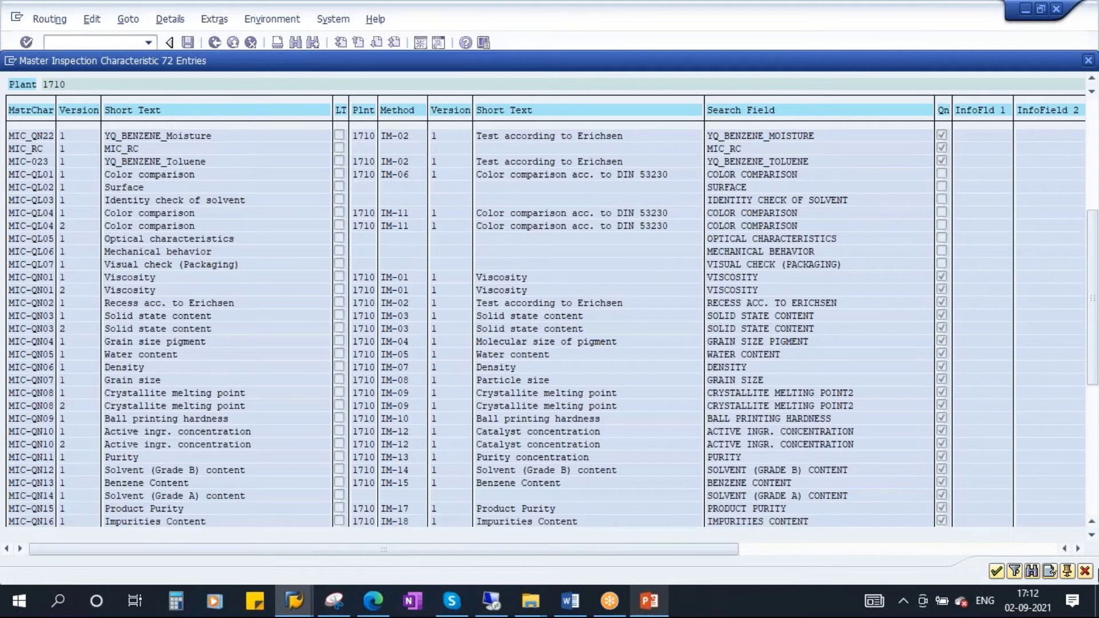
left_click(1084, 571)
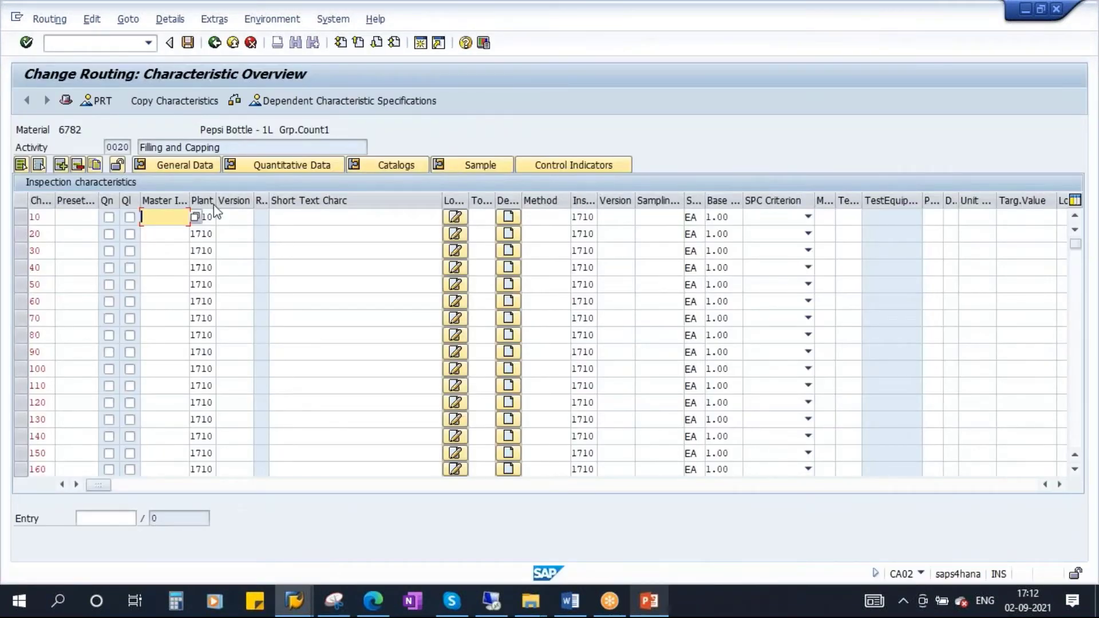
Step: Search the master inspection characteristics of plant 1710 for *FILL* and clear the search term
left_click(195, 216)
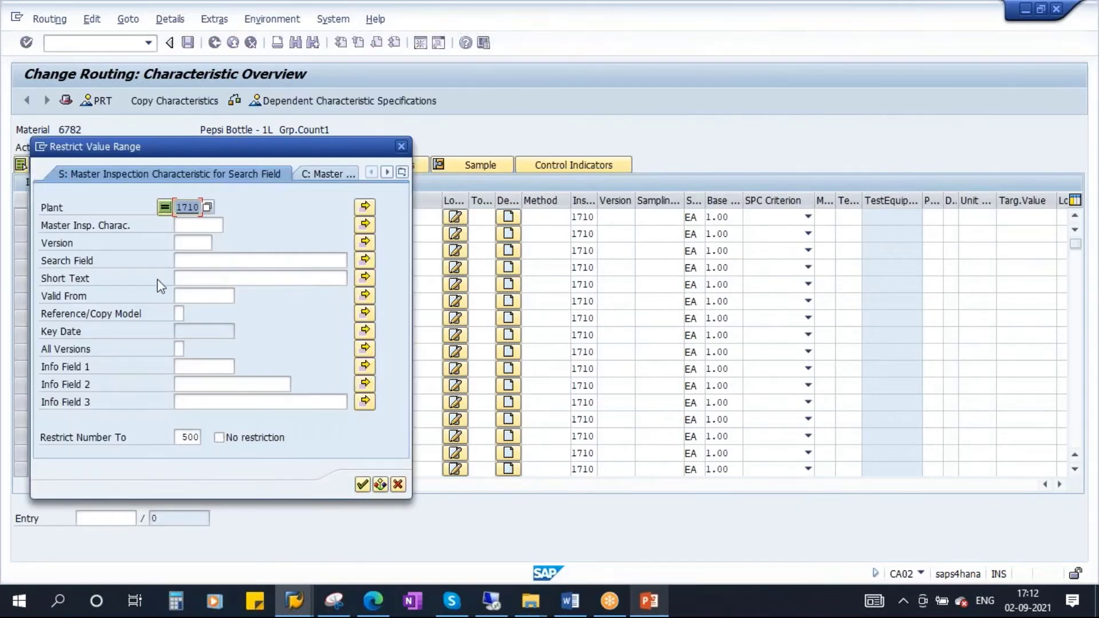
left_click(196, 228)
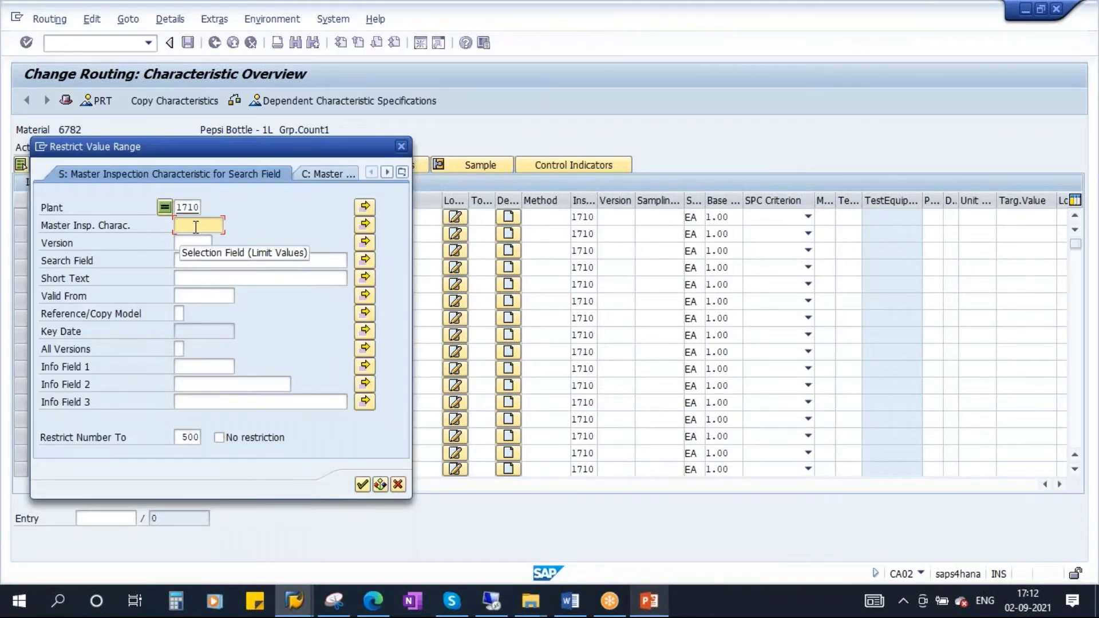
key("Caps_Lock")
type("FILL")
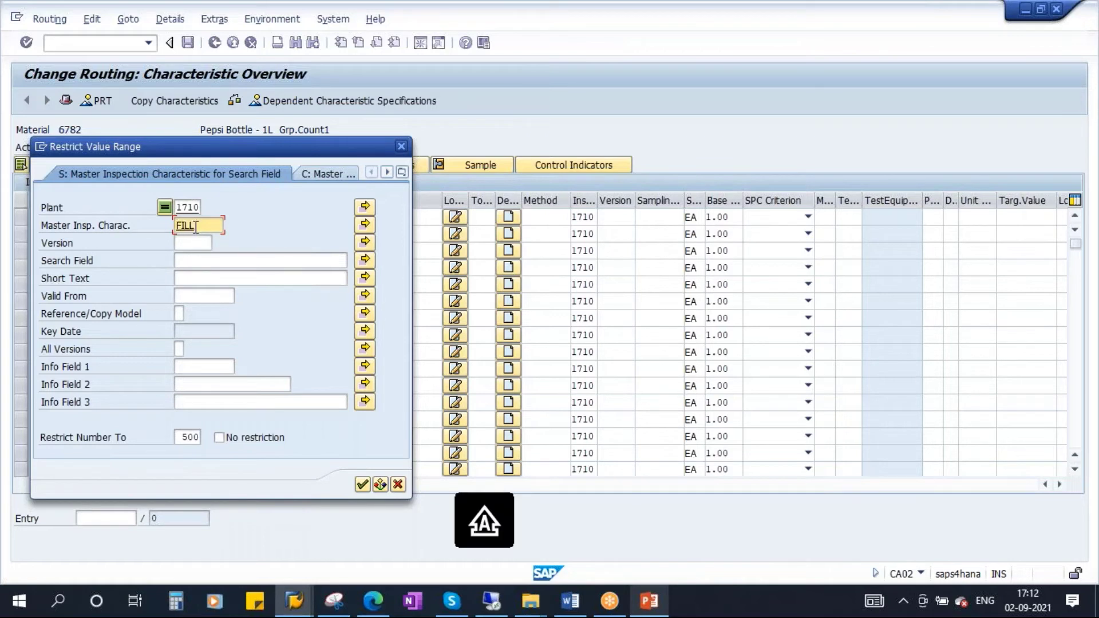
type("*")
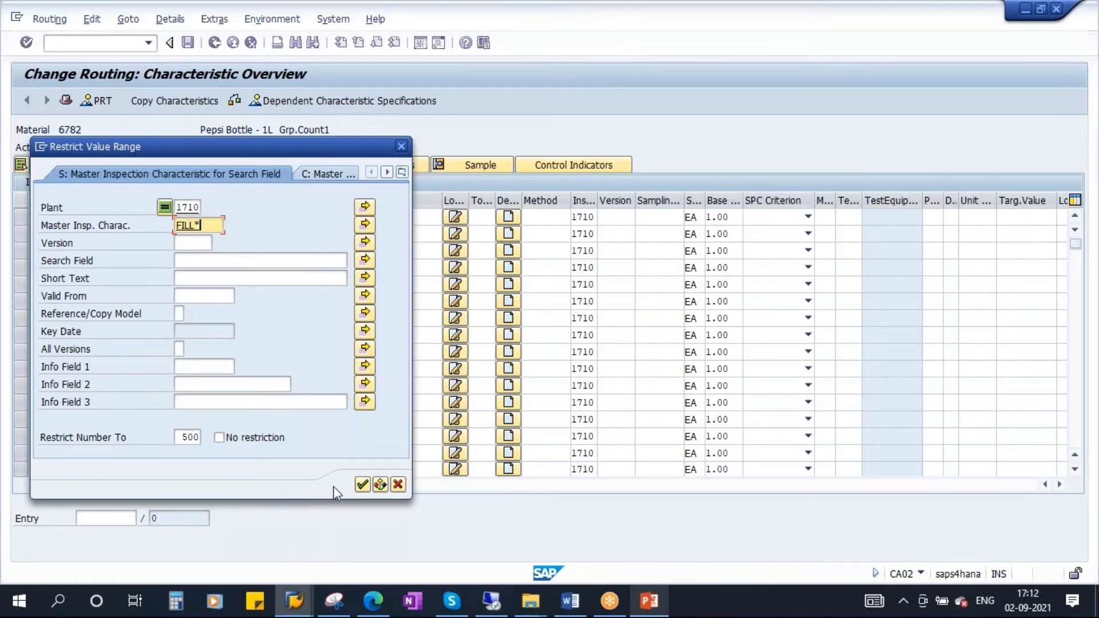
left_click(178, 226)
type("*")
left_click(362, 486)
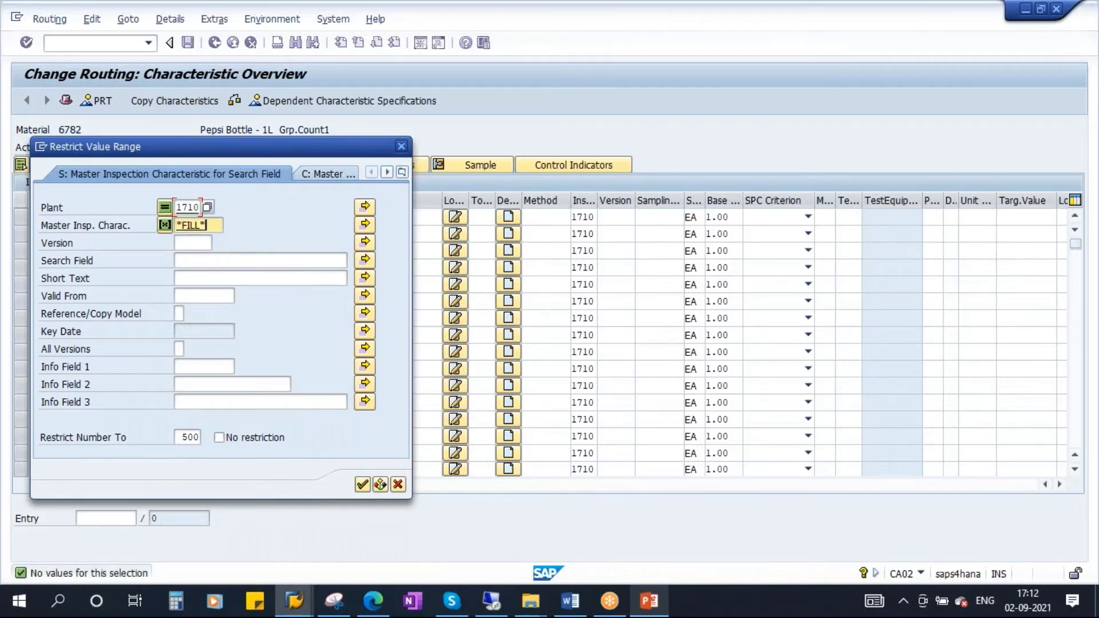
key("Delete")
Step: In a new session, start transaction QS21 and begin creating master inspection characteristic FILLVOL in plant 1710
left_click(40, 147)
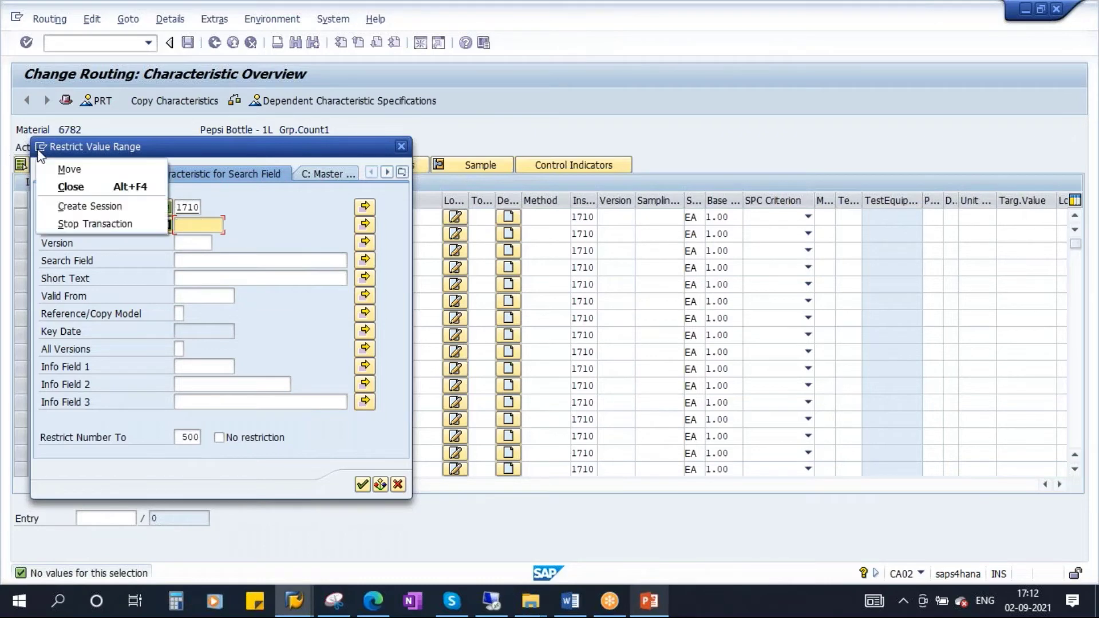
left_click(109, 207)
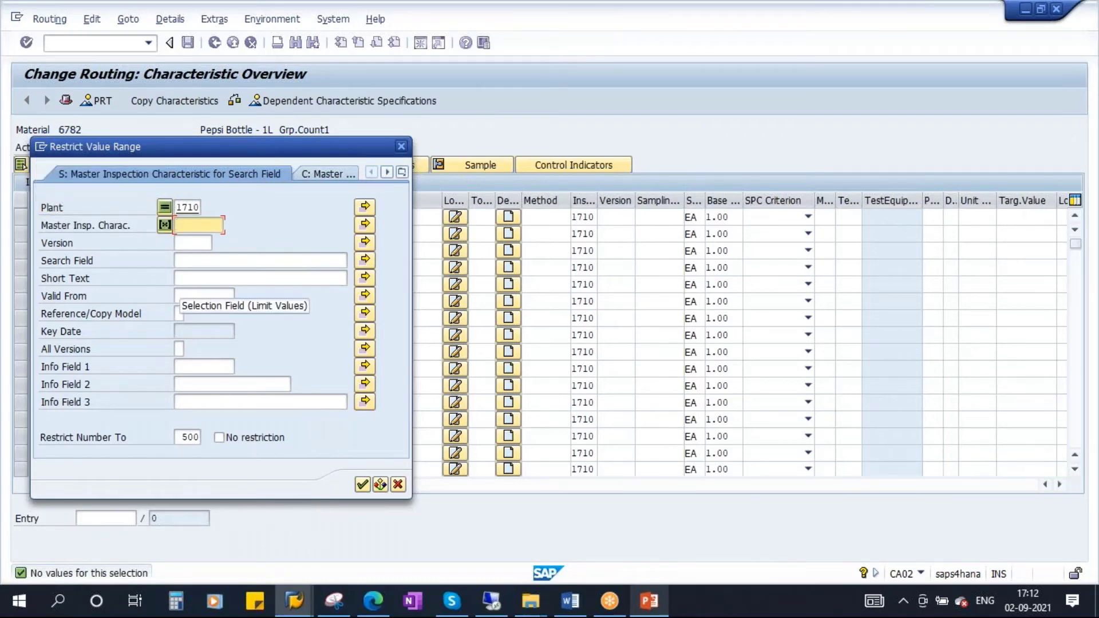
type("QS21")
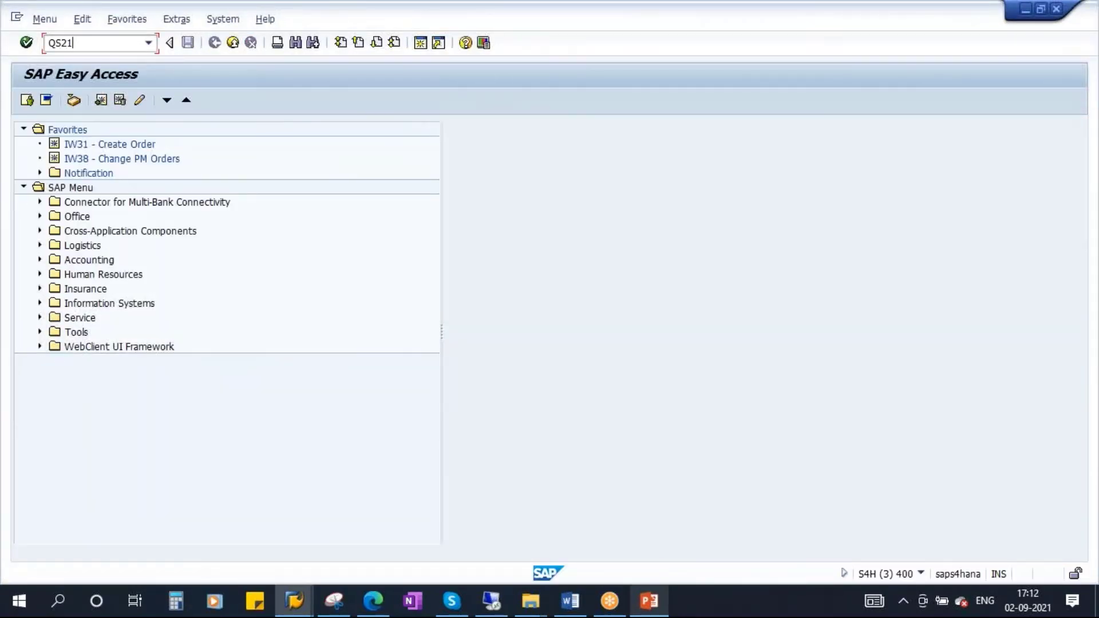
key("Return")
left_click(177, 182)
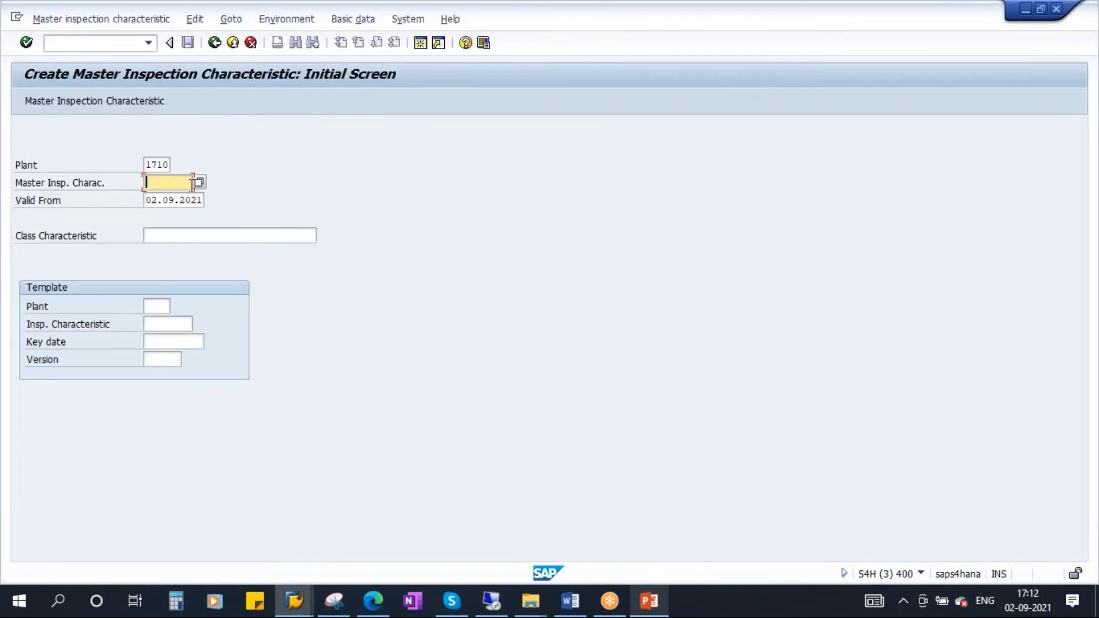
type("FILLVOL")
key("Return")
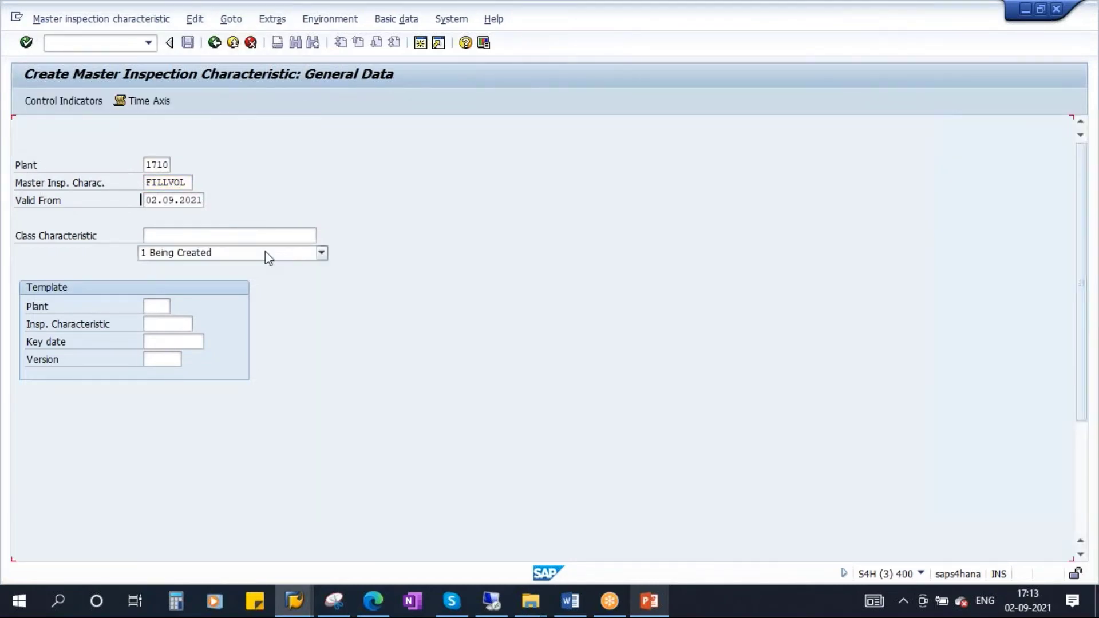
Step: Make the characteristic quantitative, with status Released and reference type Complete Copy Model
left_click(218, 201)
left_click(204, 254)
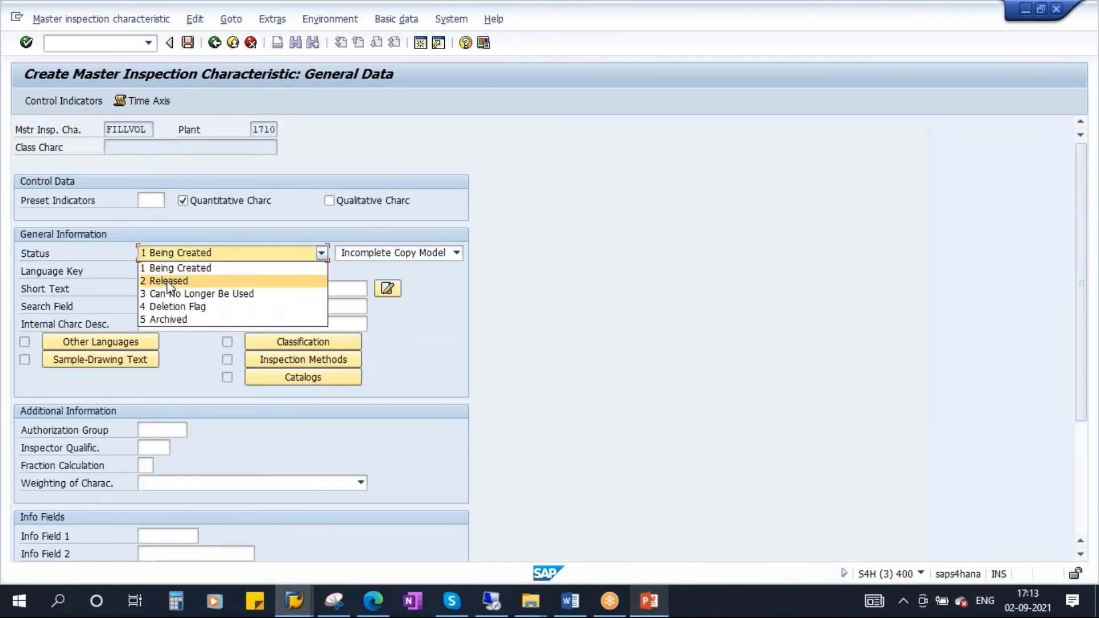
left_click(172, 278)
left_click(413, 254)
left_click(378, 281)
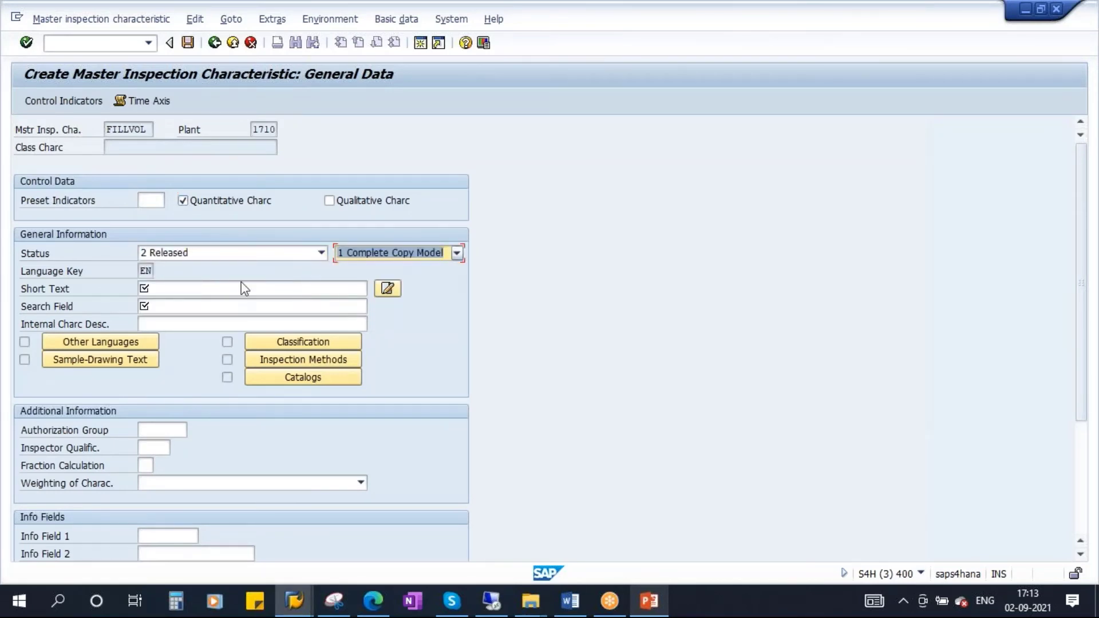
Step: Enter FILL VOLUME as both the short text and the search field of the characteristic
left_click(163, 288)
type("FILL")
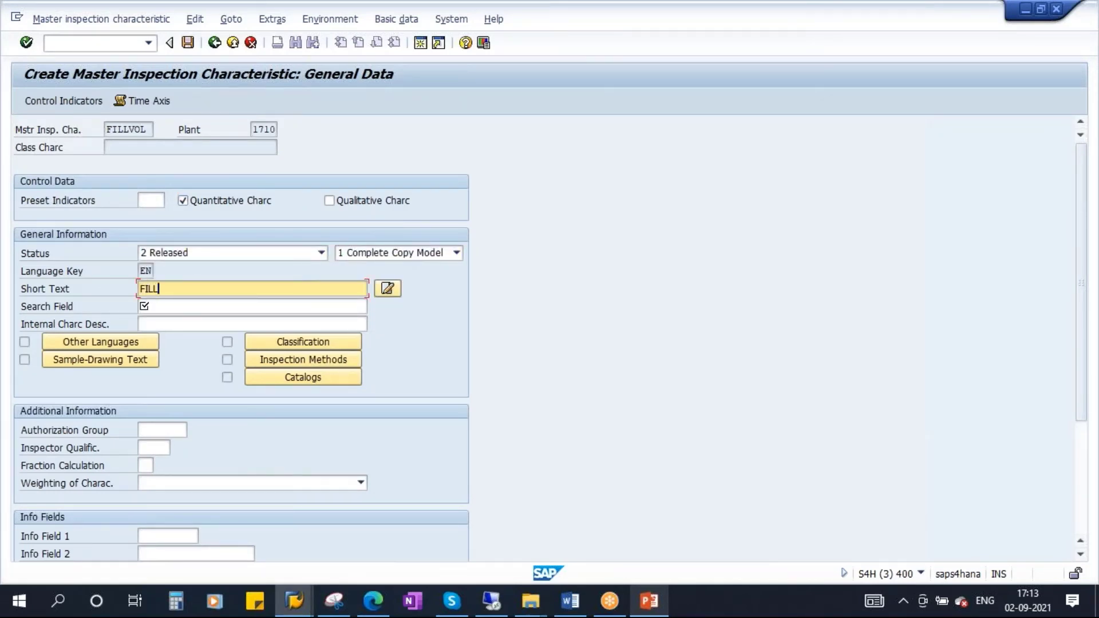
type(" VOLUME")
left_click_drag(198, 290, 83, 296)
left_click(156, 309)
key("ctrl+v")
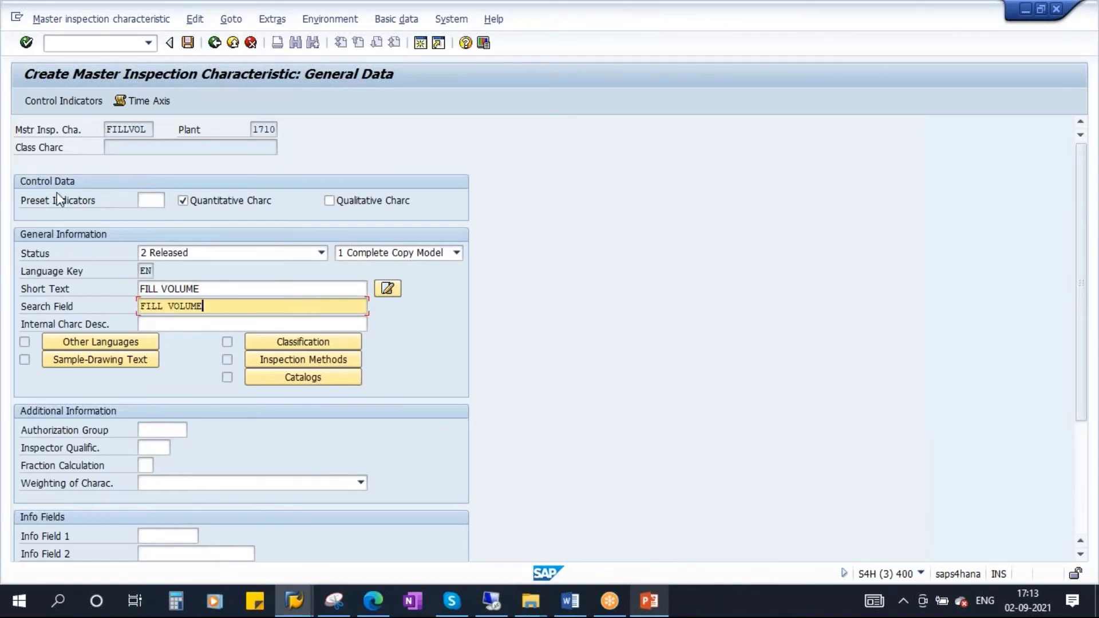
Step: Set the control indicators to lower and upper specification limits, target value check and sampling procedure, accepting the remaining defaults
left_click(63, 101)
left_click(98, 226)
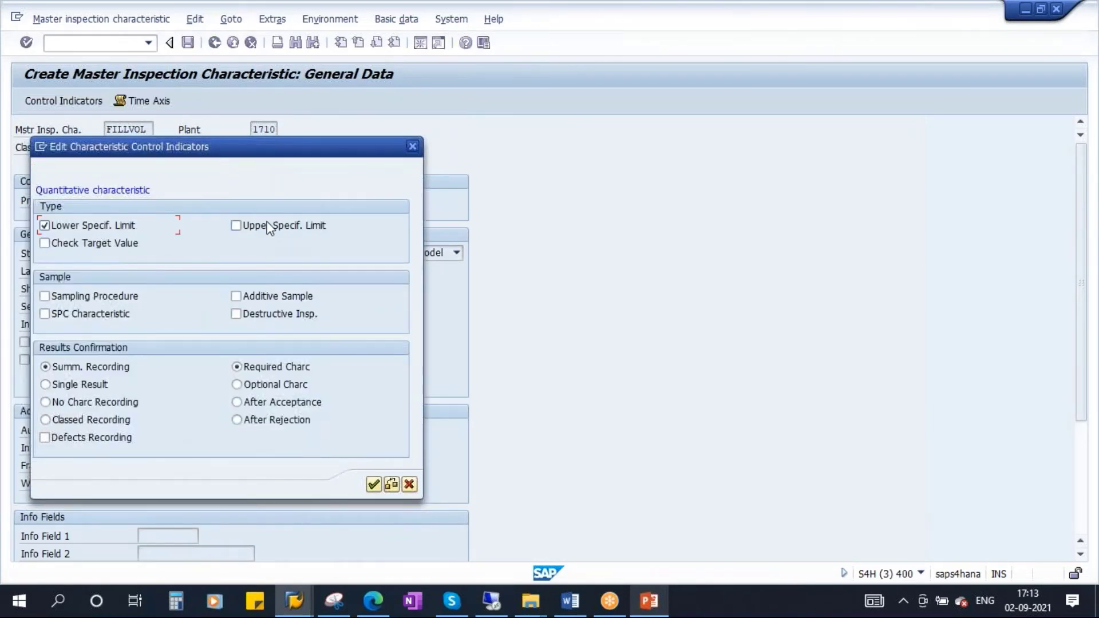
left_click(273, 226)
left_click(95, 244)
left_click(77, 294)
left_click(373, 485)
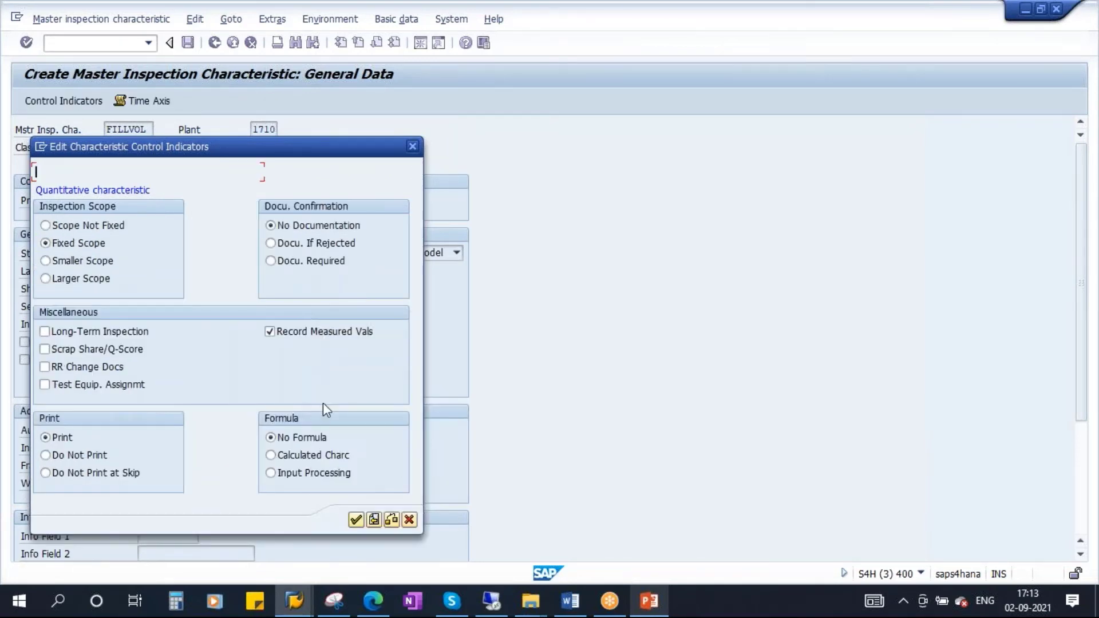
left_click(355, 521)
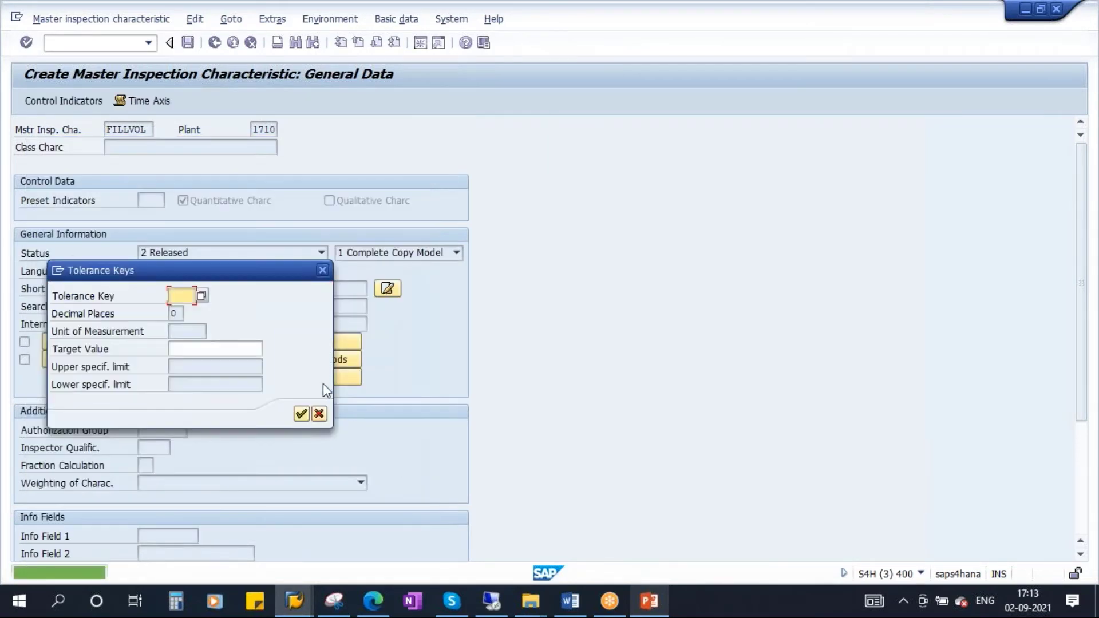
Step: Skip the tolerance key and enter unit L, 2 decimal places, target value 1.00 and lower limit 0.99
left_click(301, 413)
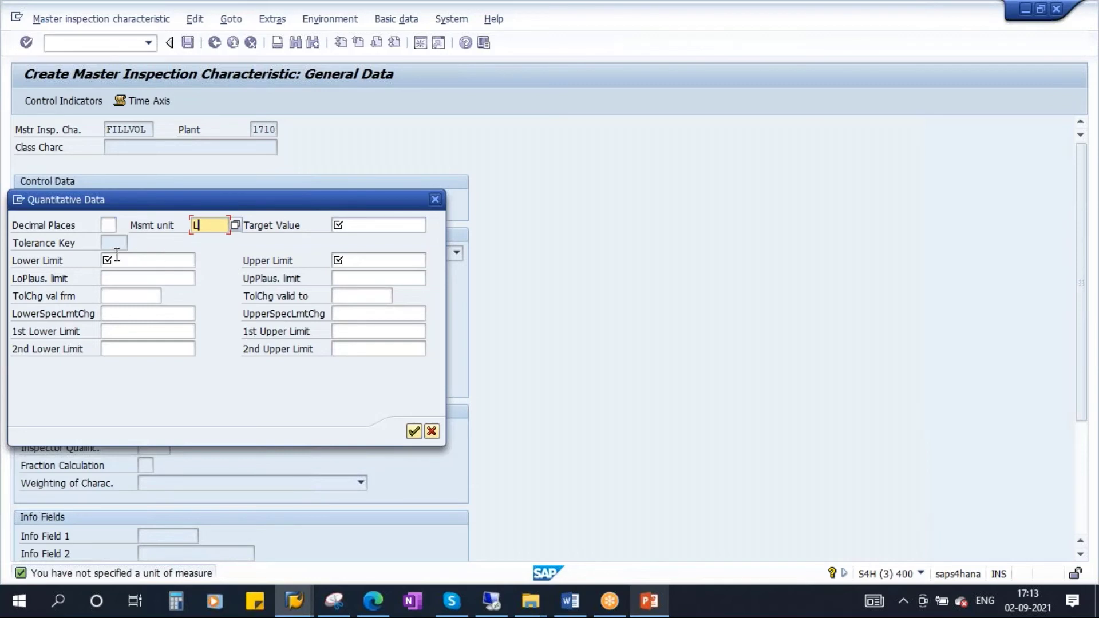
left_click(379, 226)
type("1.0")
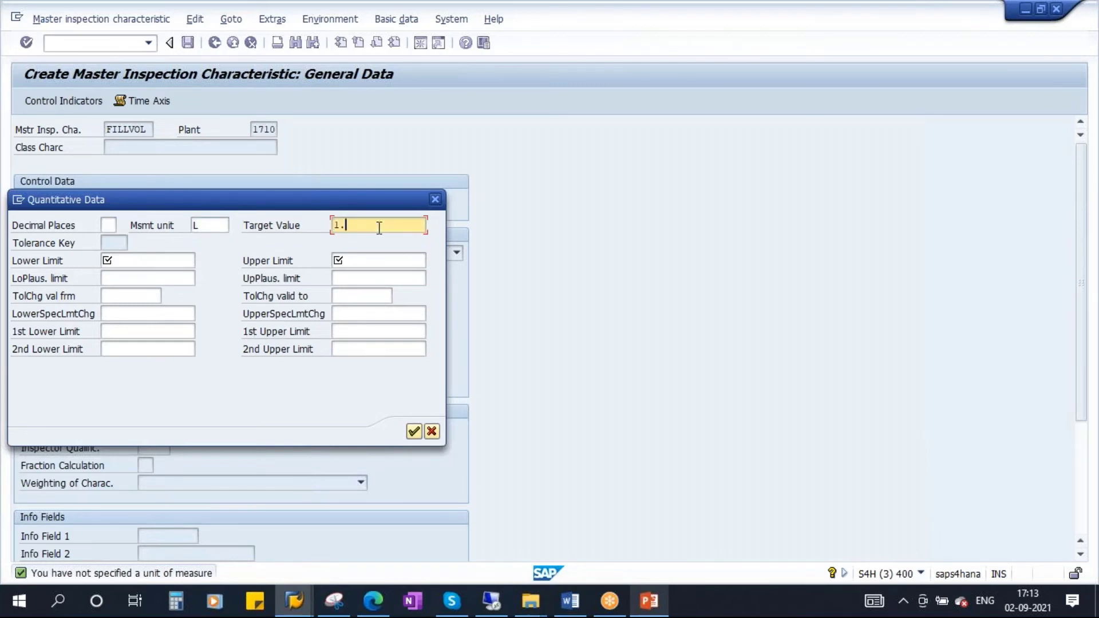
left_click(116, 226)
type("2")
left_click(117, 261)
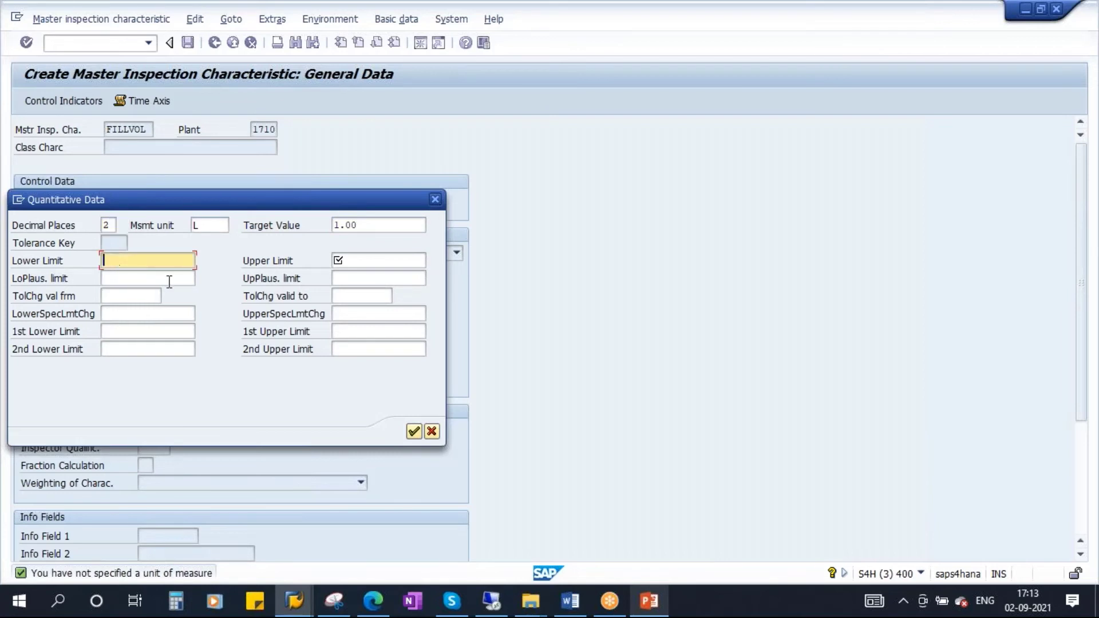
type("0.989")
key("Tab")
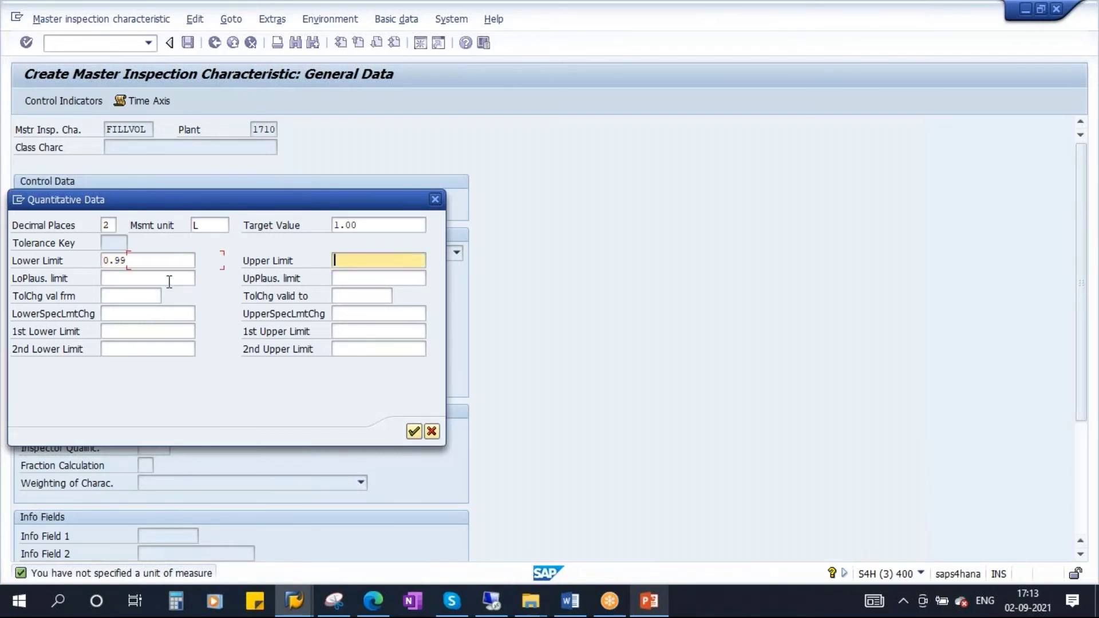
Step: Set the upper limit to 1.05 and submit the quantitative data
type("1.05")
left_click(129, 262)
key("Tab")
left_click(129, 262)
left_click(366, 260)
left_click_drag(214, 200, 468, 202)
left_click(667, 433)
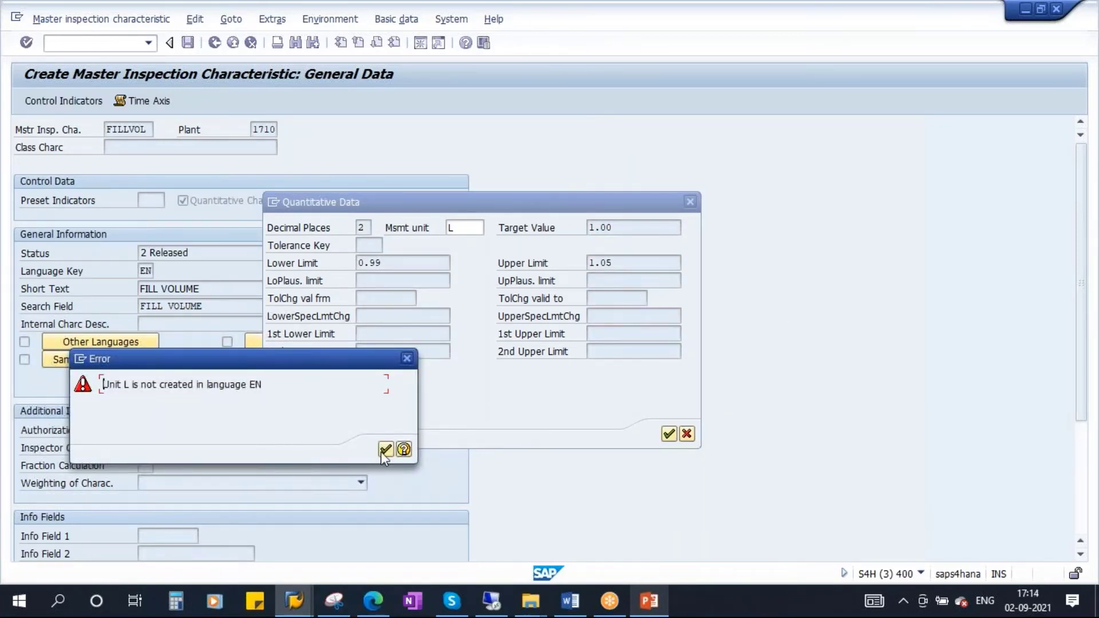
Step: Clear the measurement unit, confirm the quantitative data and save master inspection characteristic FILLVOL
left_click(384, 449)
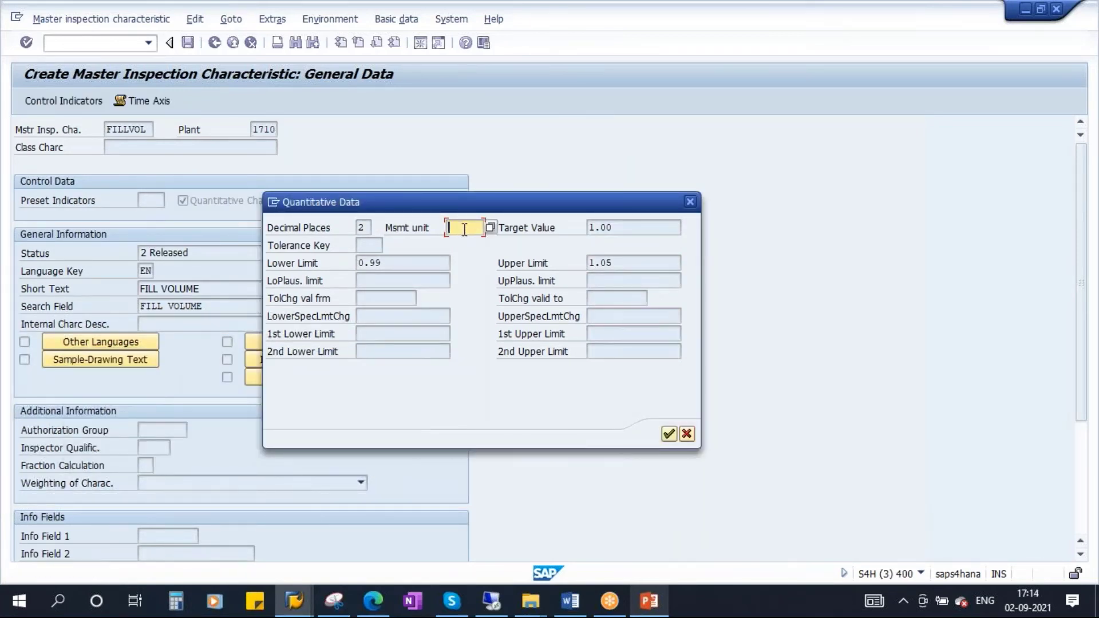
key("Caps_Lock")
key("BackSpace")
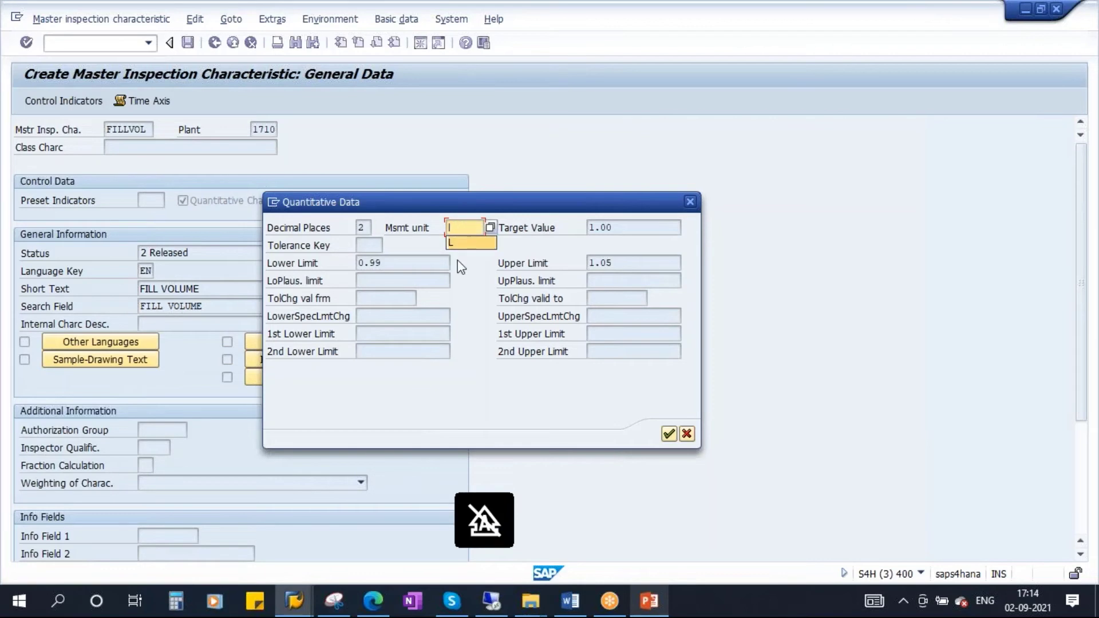
left_click(668, 434)
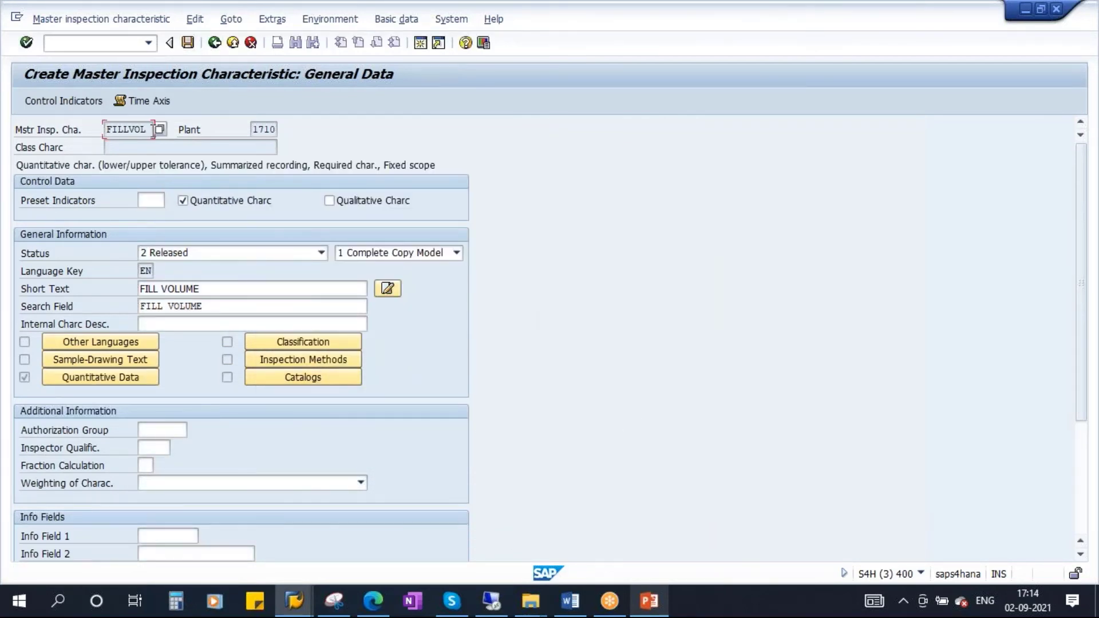
left_click_drag(147, 129, 96, 134)
left_click(188, 42)
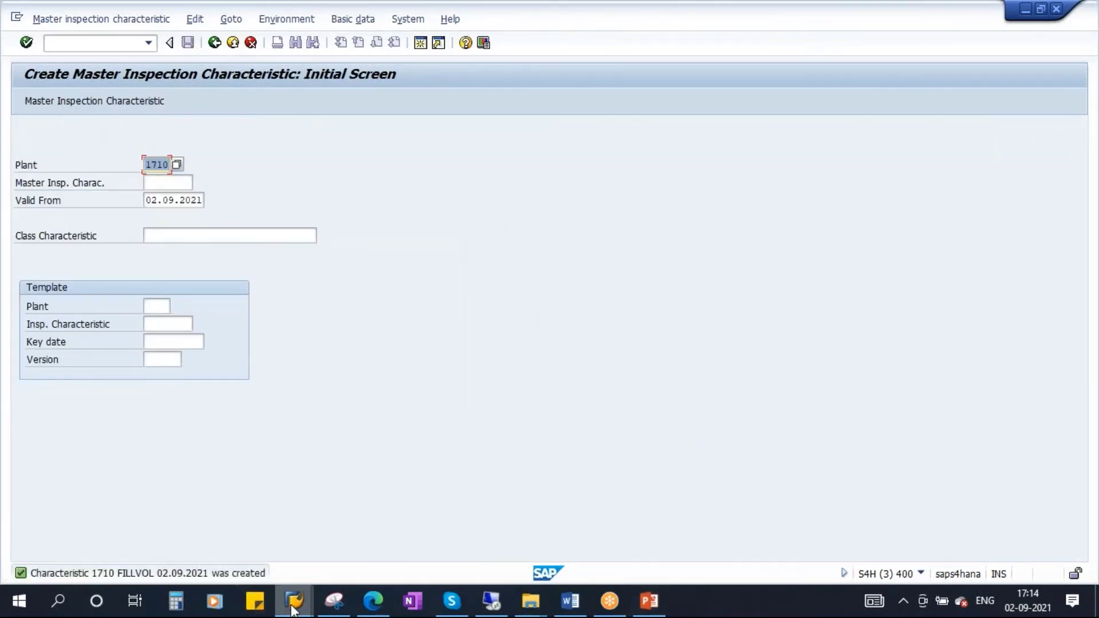
Step: Return to the routing session and assign master inspection characteristic FILLVOL, version 1, to characteristic 10 of operation 0020
mouse_move(295, 600)
left_click(369, 539)
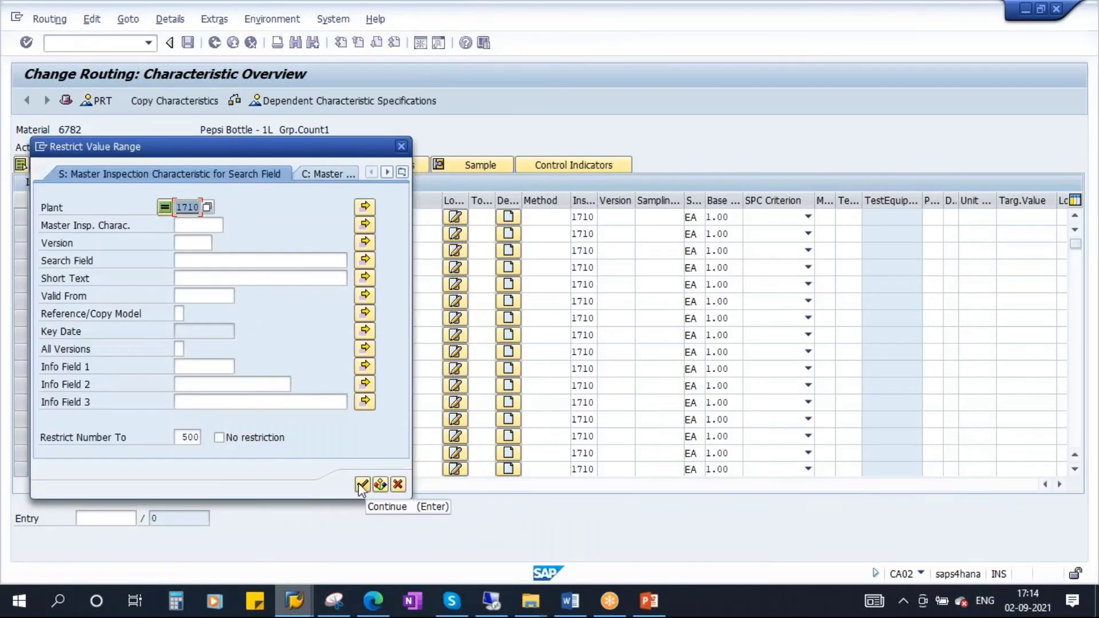
left_click(362, 484)
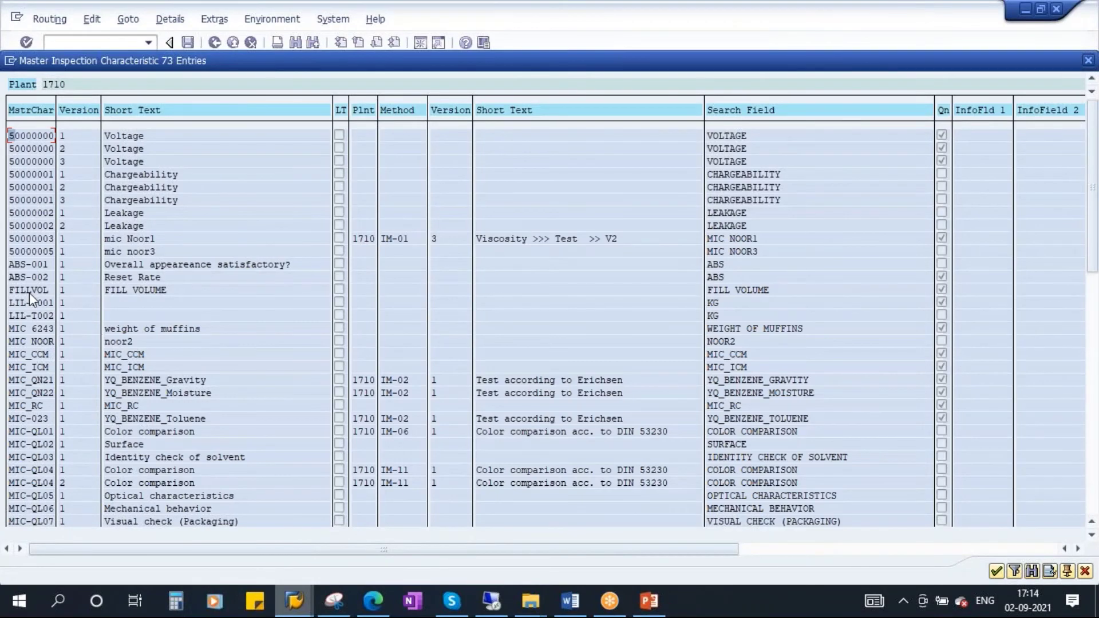
left_click(147, 290)
double_click(32, 286)
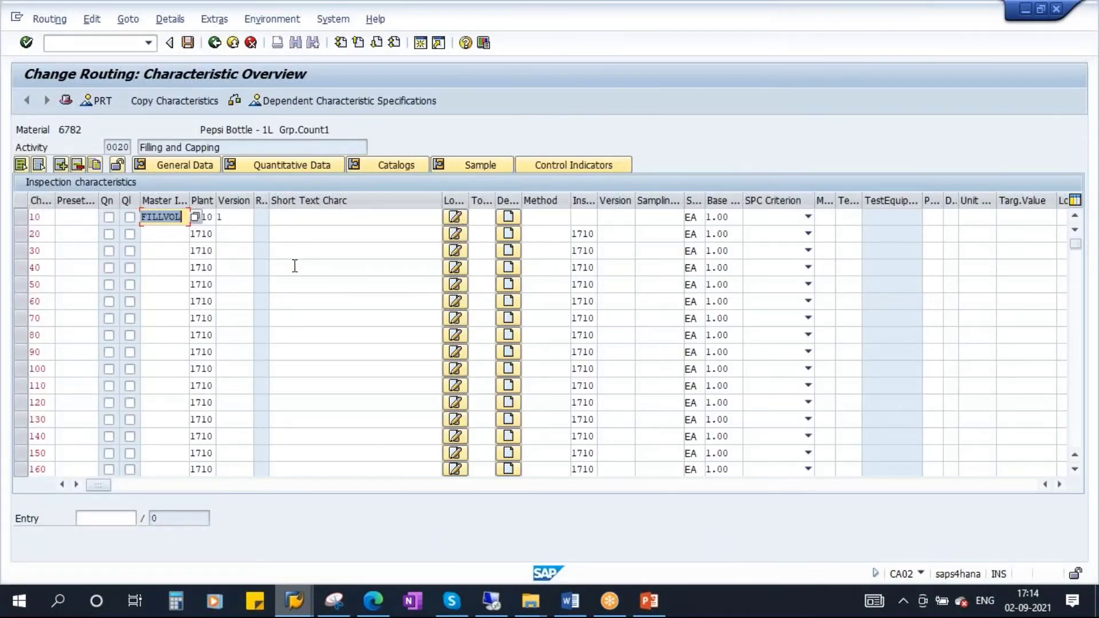
key("Return")
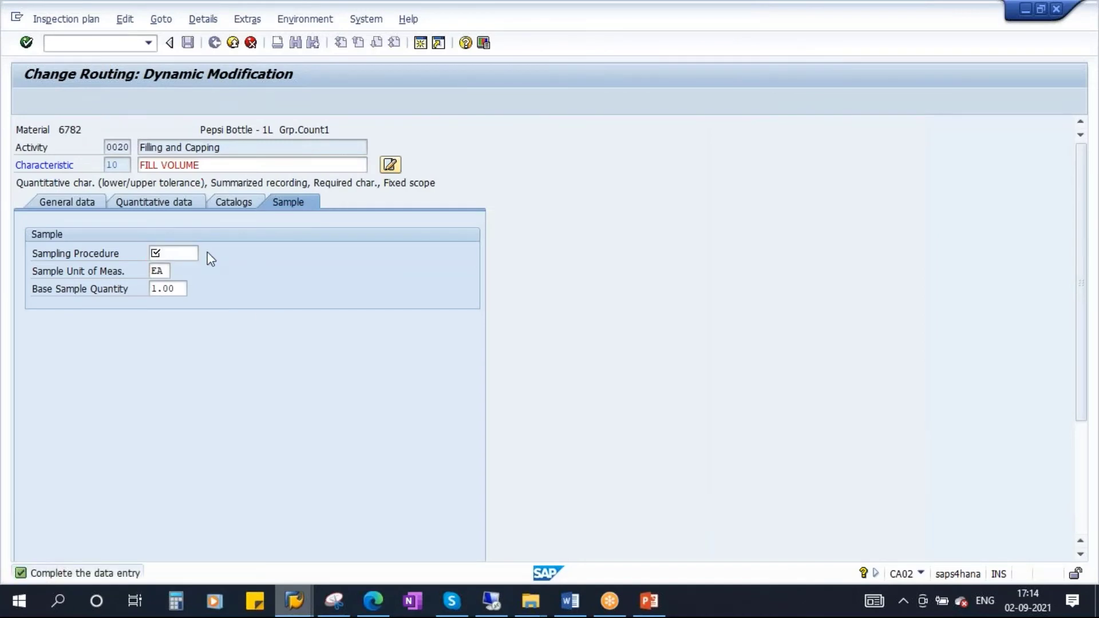
Step: Assign sampling procedure SHAM01, Fixed sample, to the FILL VOLUME characteristic and save the routing
key("F4")
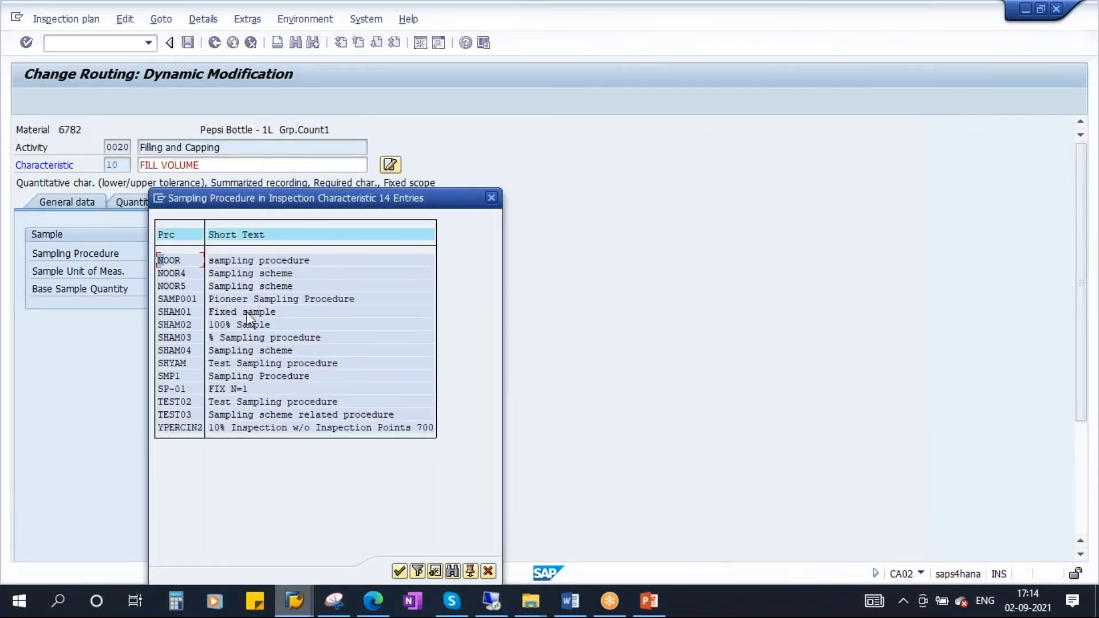
double_click(175, 312)
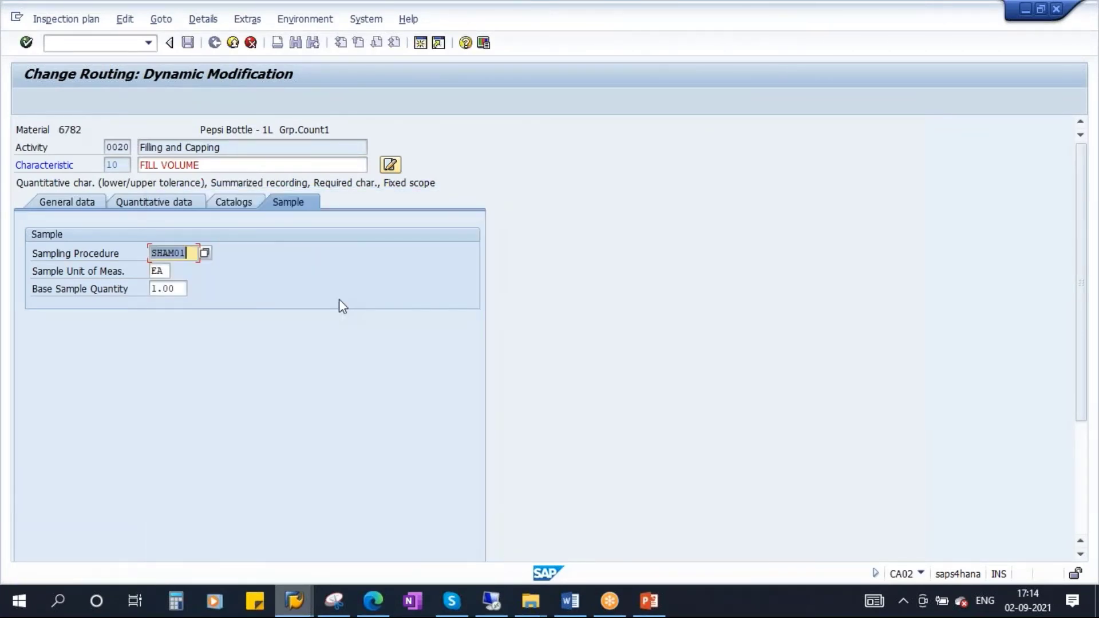
key("Return")
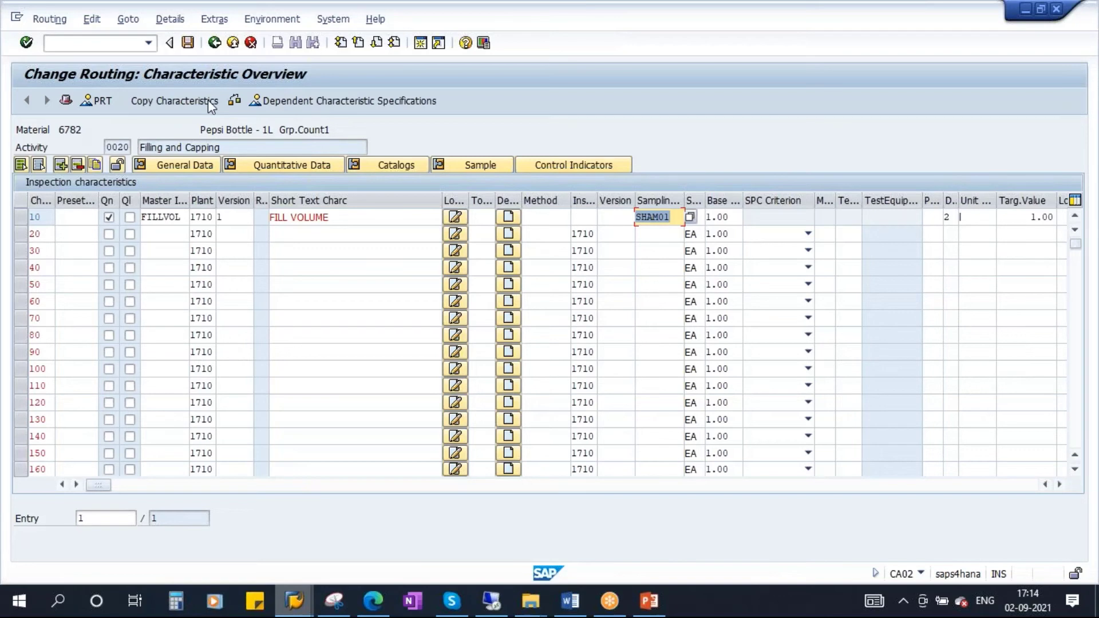
key("F3")
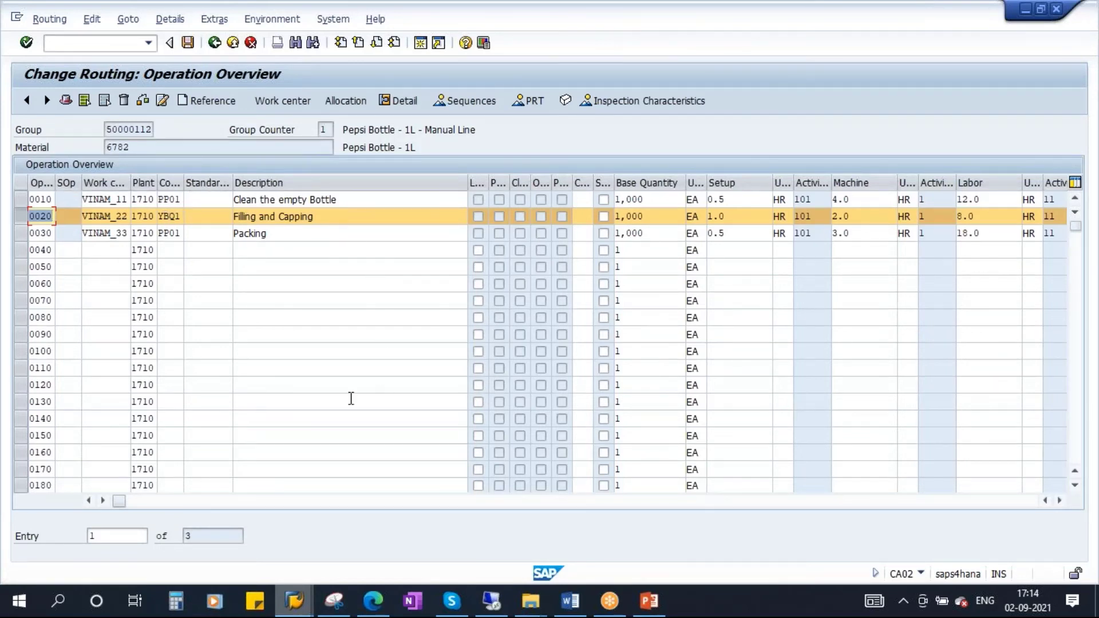
left_click(188, 43)
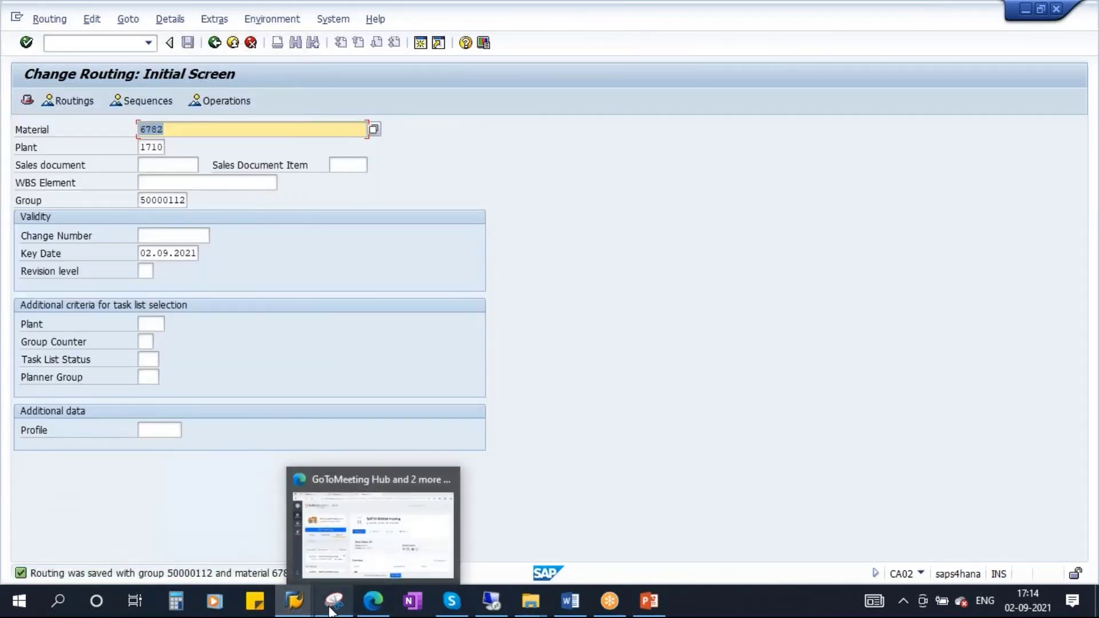
Step: Switch to Notepad by finding it in Windows search and opening a blank document
left_click(294, 601)
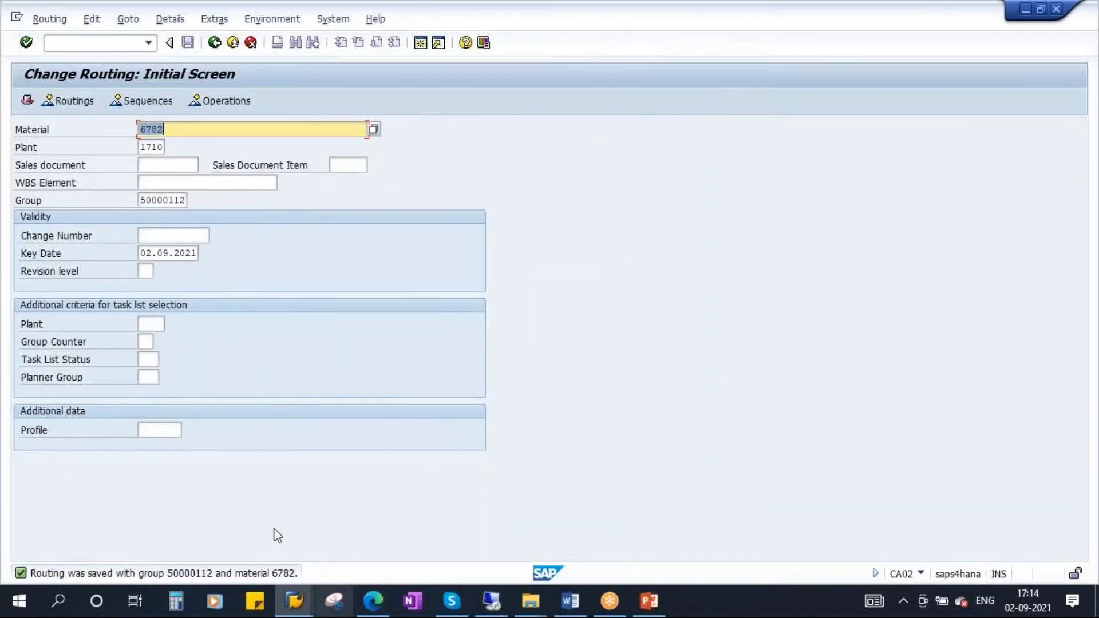
left_click(60, 605)
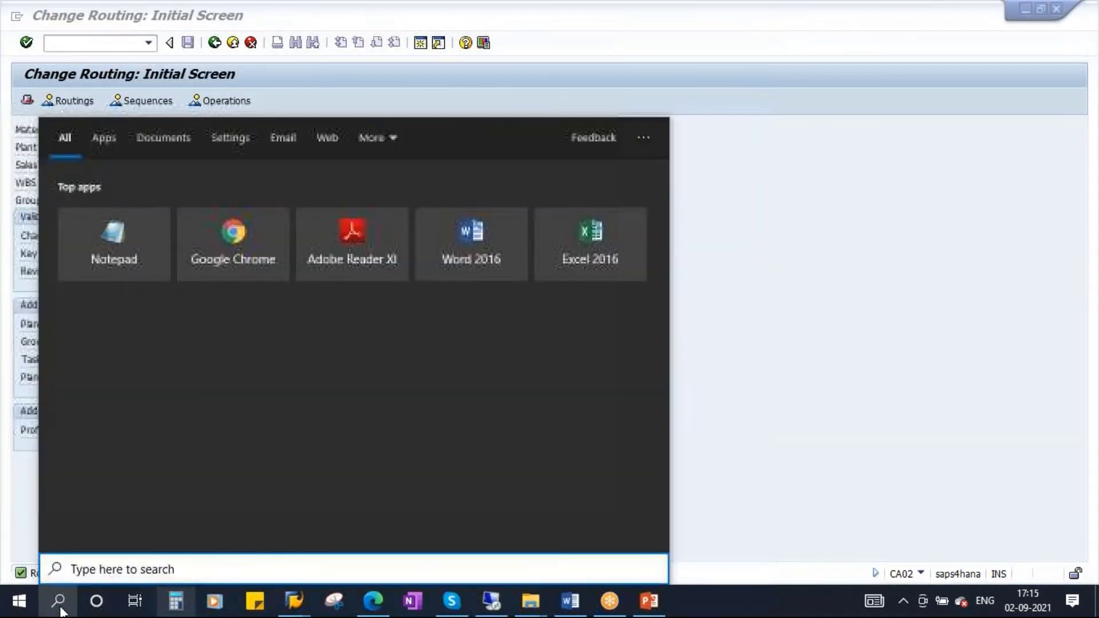
type("notepad")
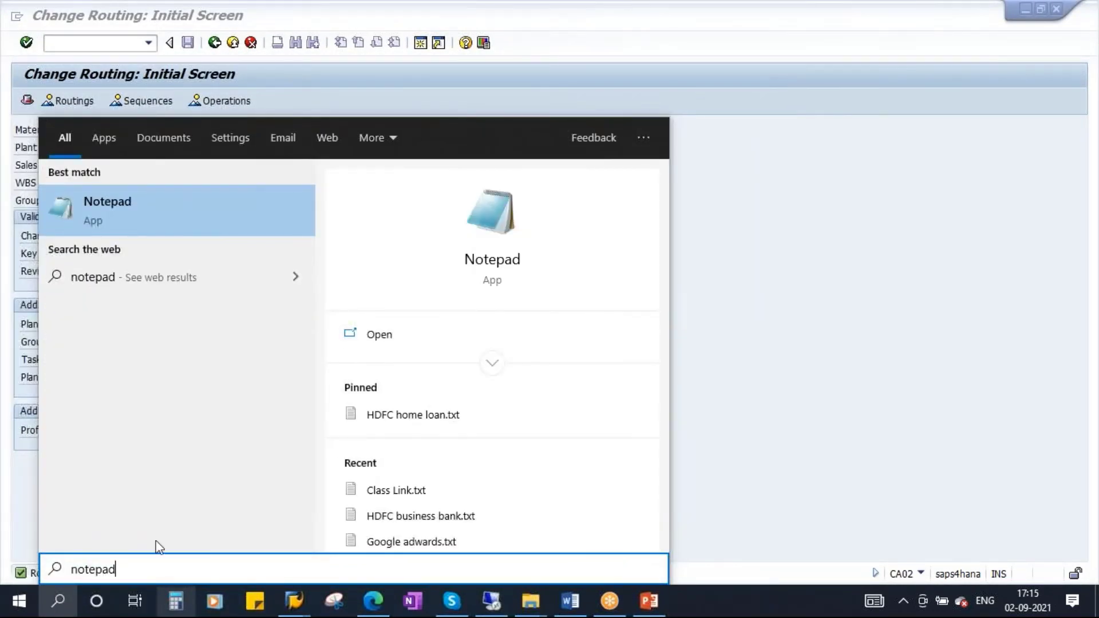
left_click(101, 207)
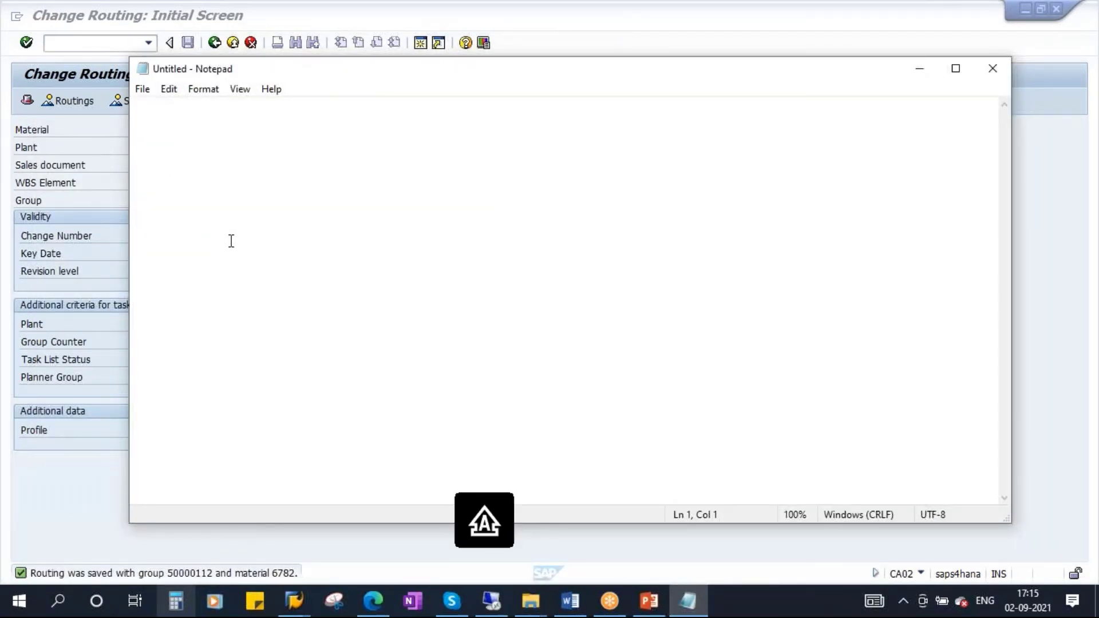
Step: Write the note line "A) In-process inspection in Production" on the second line, correcting the spelling of Production
key("Return")
type("A")
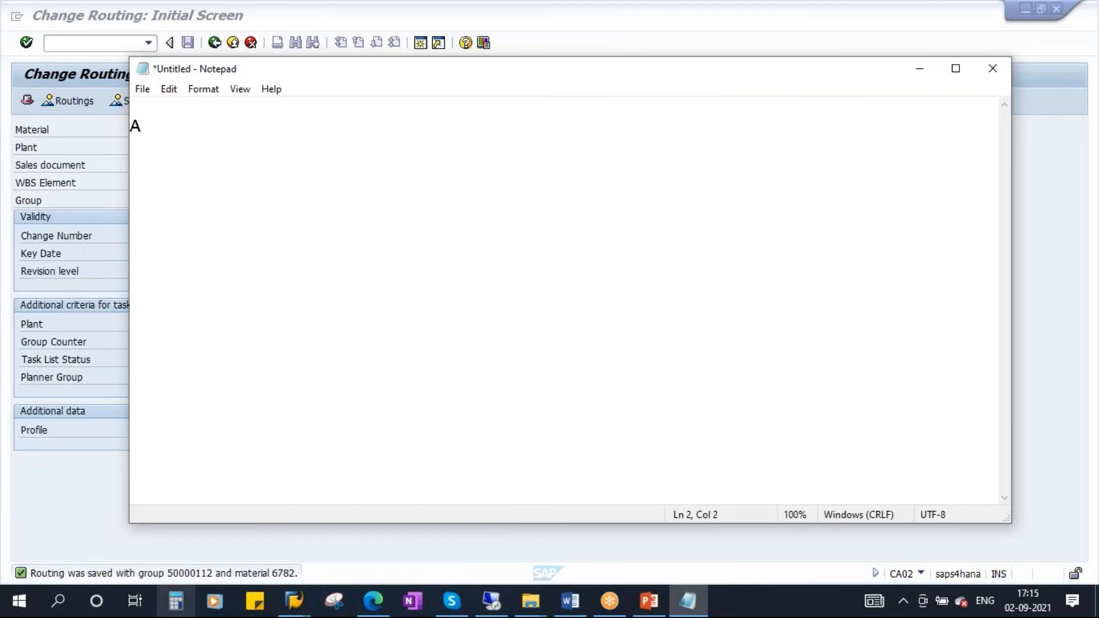
type(") In")
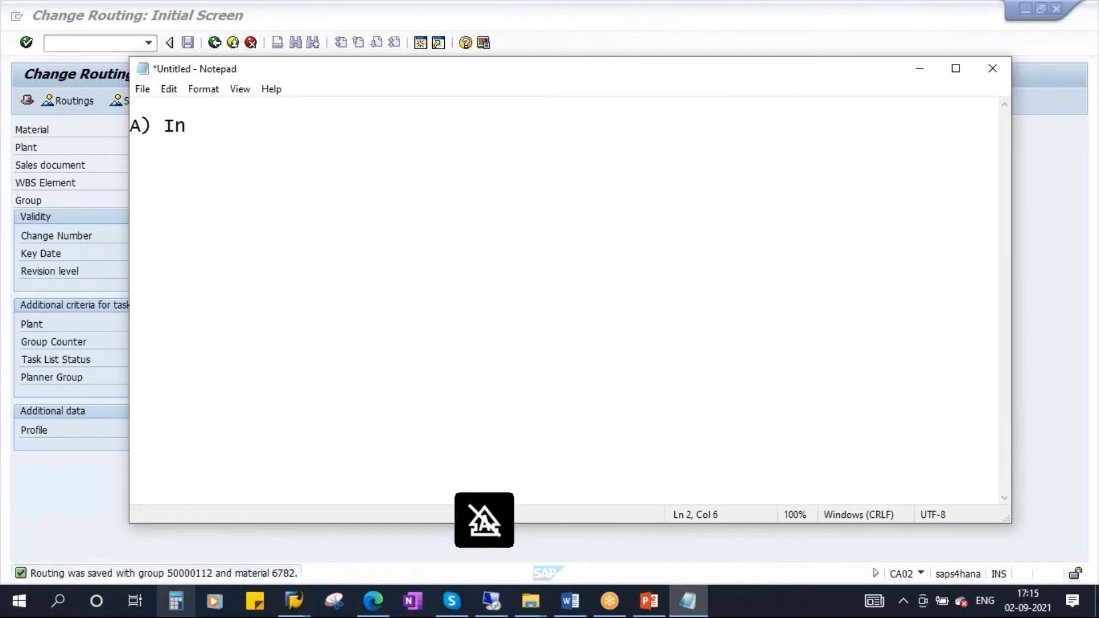
type("-process")
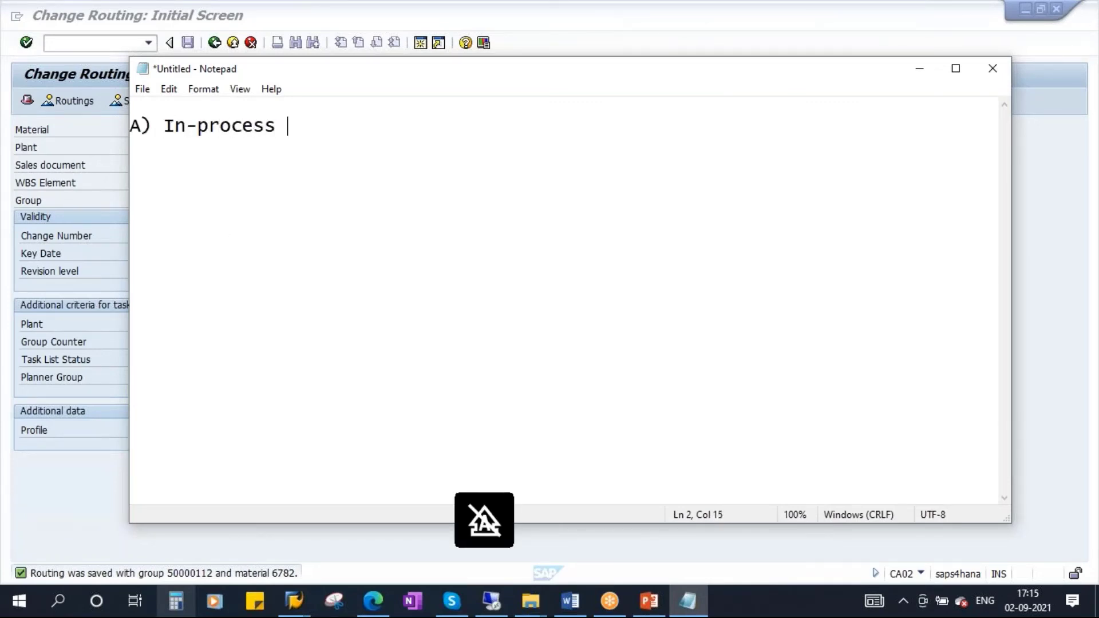
type(" inspection ")
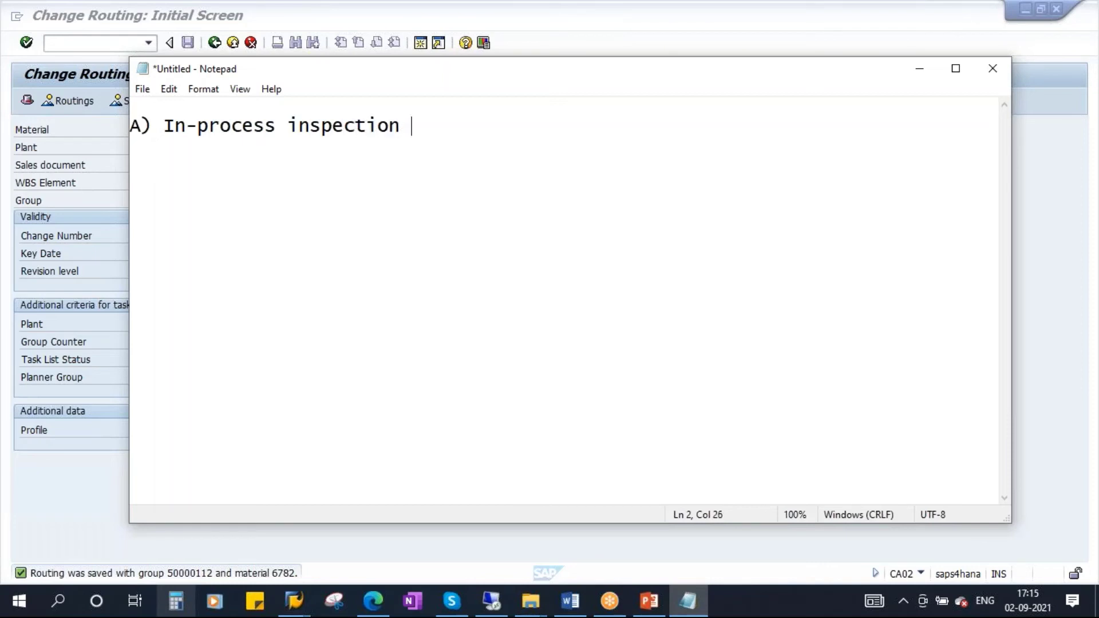
type("in")
key("Caps_Lock")
type("P")
key("Caps_Lock")
type("rodut")
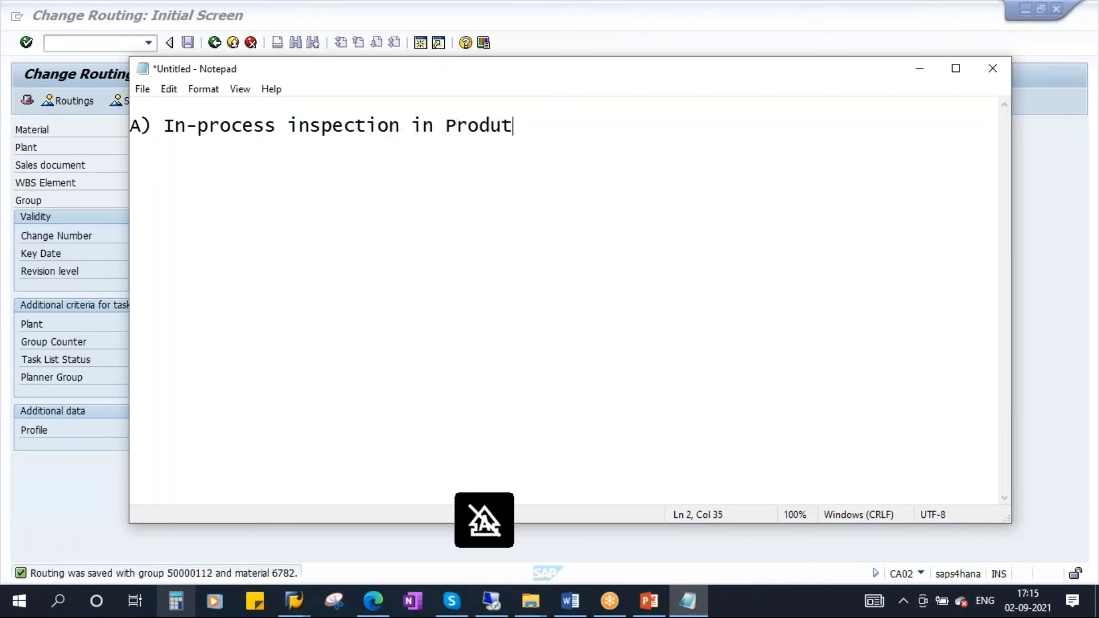
type("ion")
left_click(500, 127)
type("ction")
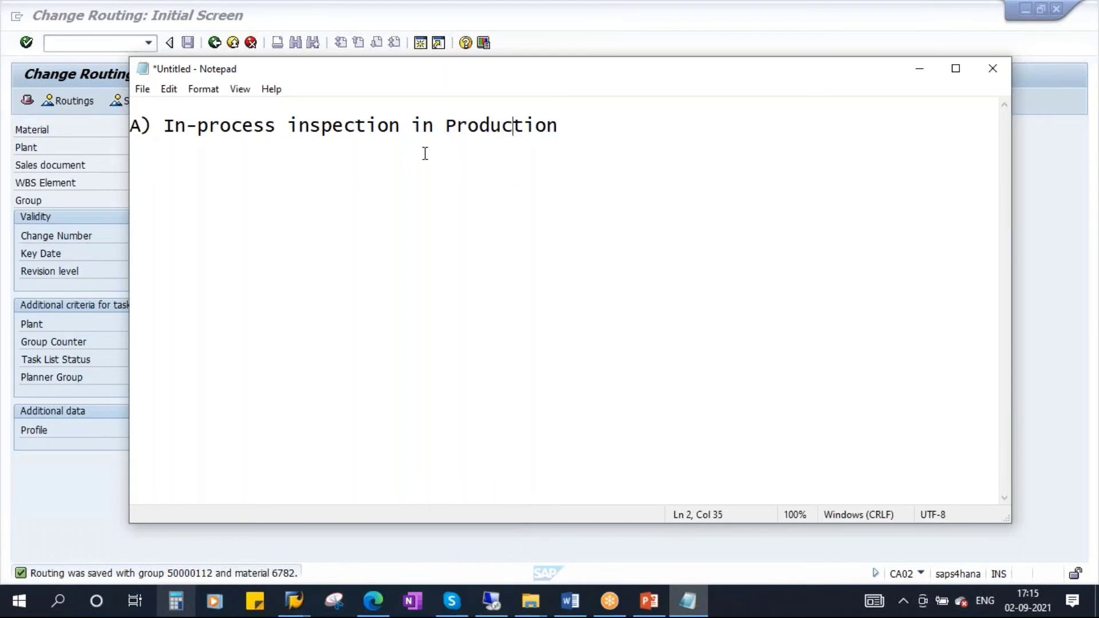
Step: Capitalise "Inspection" in line A, append "- 03" to the line and leave blank lines below it
left_click(285, 125)
key("Delete")
key("Caps_Lock")
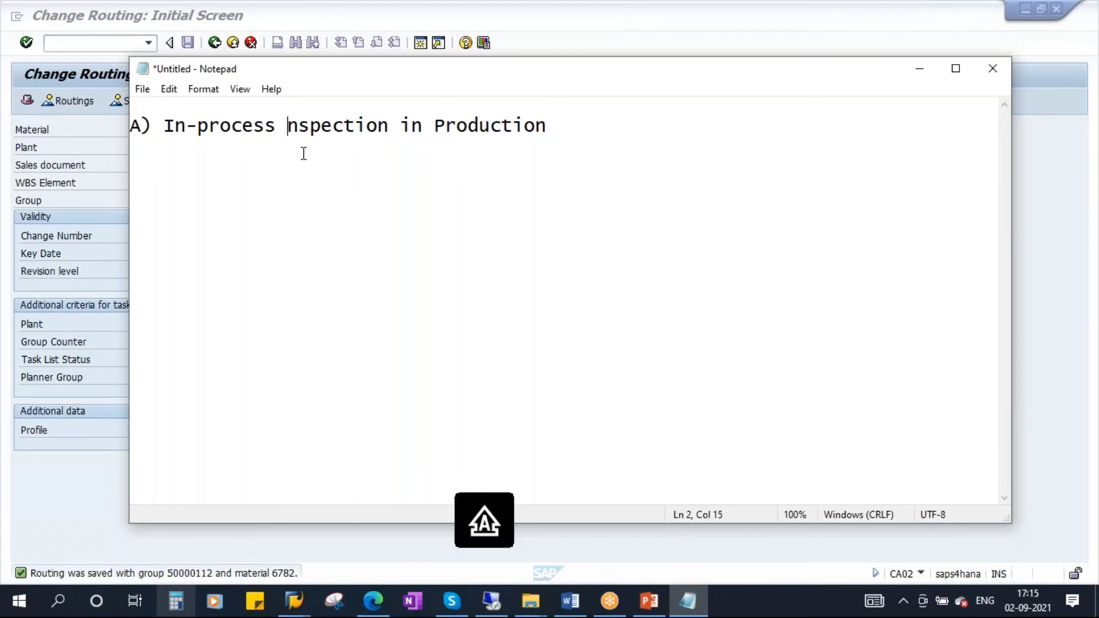
type("I")
left_click(578, 132)
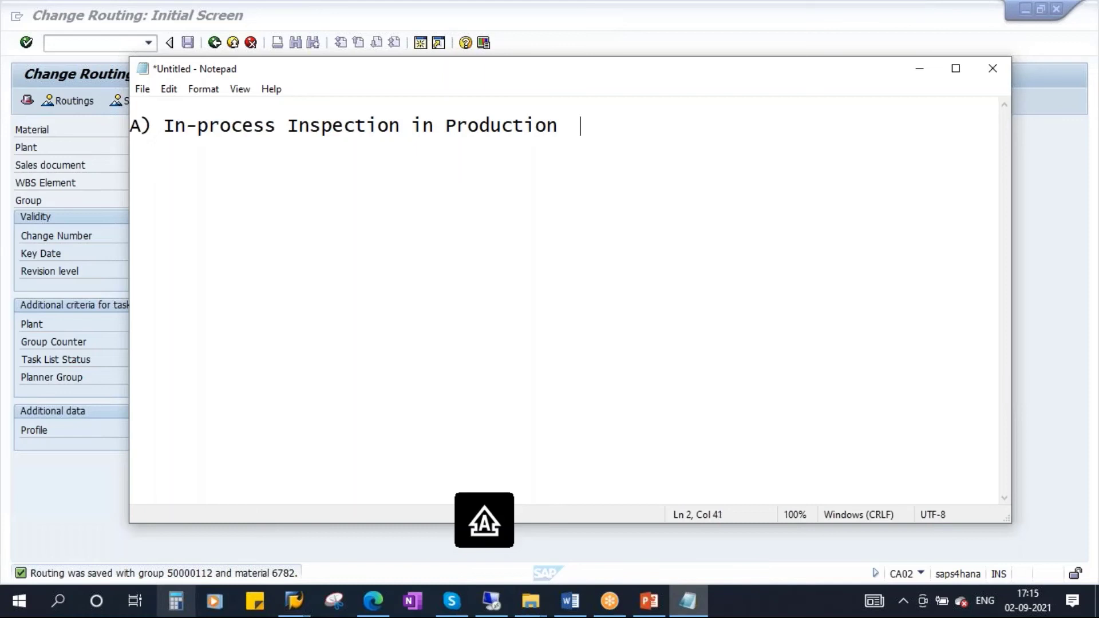
type("- 03     ")
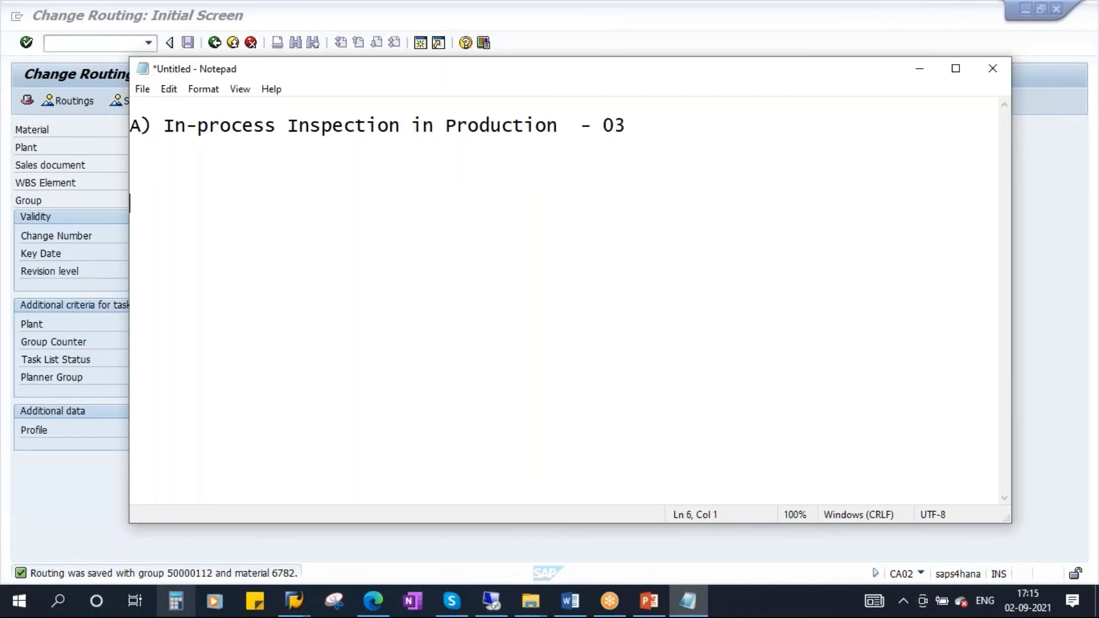
Step: Add the second note line "B) Inspection after Production order GR - 04"
type("B)")
key("Caps_Lock")
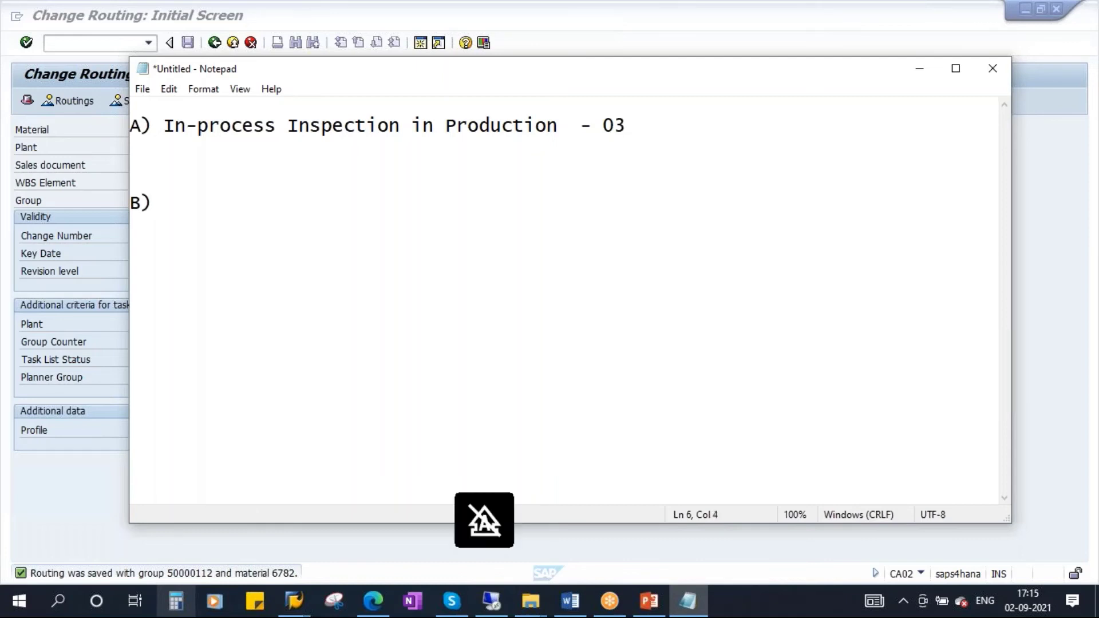
type("Inspectio")
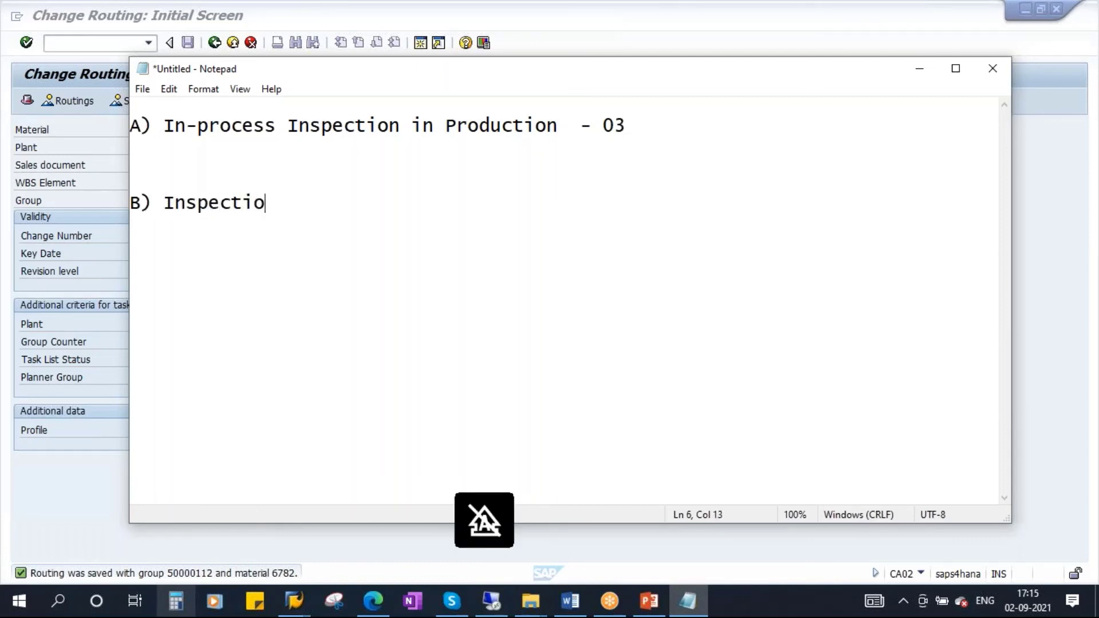
type("n after")
key("Caps_Lock")
type("P")
key("Caps_Lock")
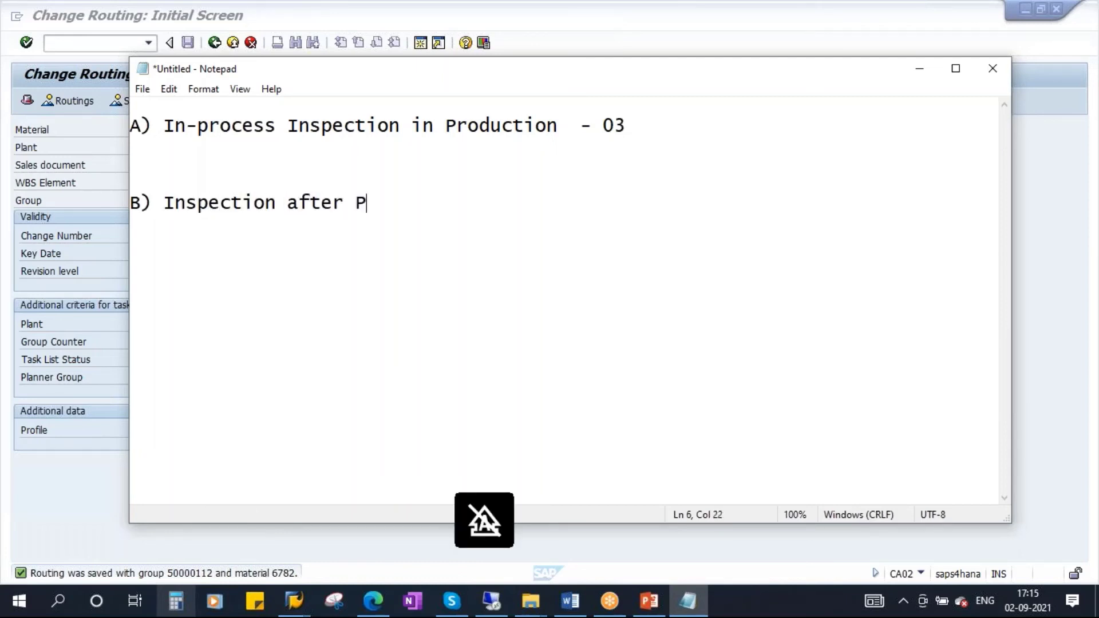
type("roduction or")
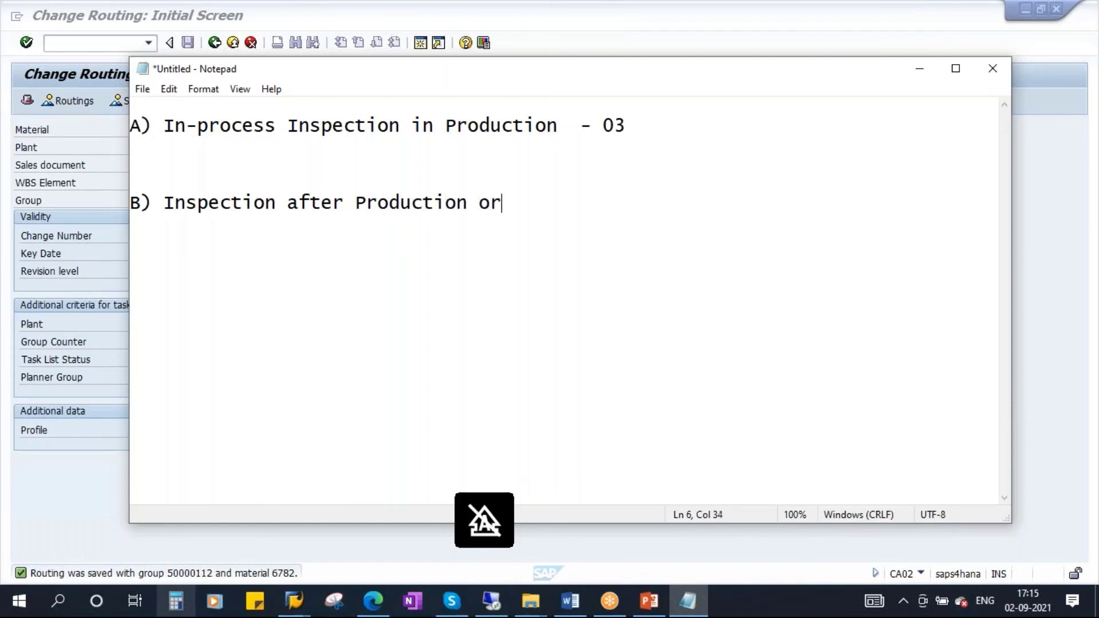
type("der")
key("Caps_Lock")
type("G")
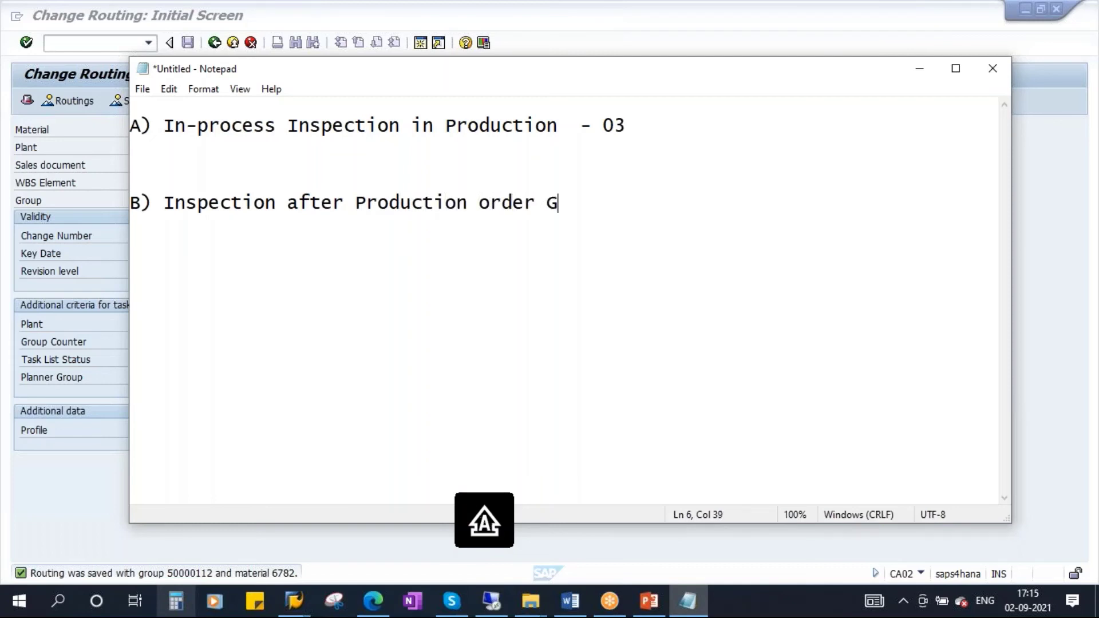
type("R - 04")
Step: Highlight note line A, switch to the PowerPoint presentation and display slide 5, In-process Inspection in Production
left_click_drag(632, 127, 139, 125)
left_click_drag(589, 74, 584, 95)
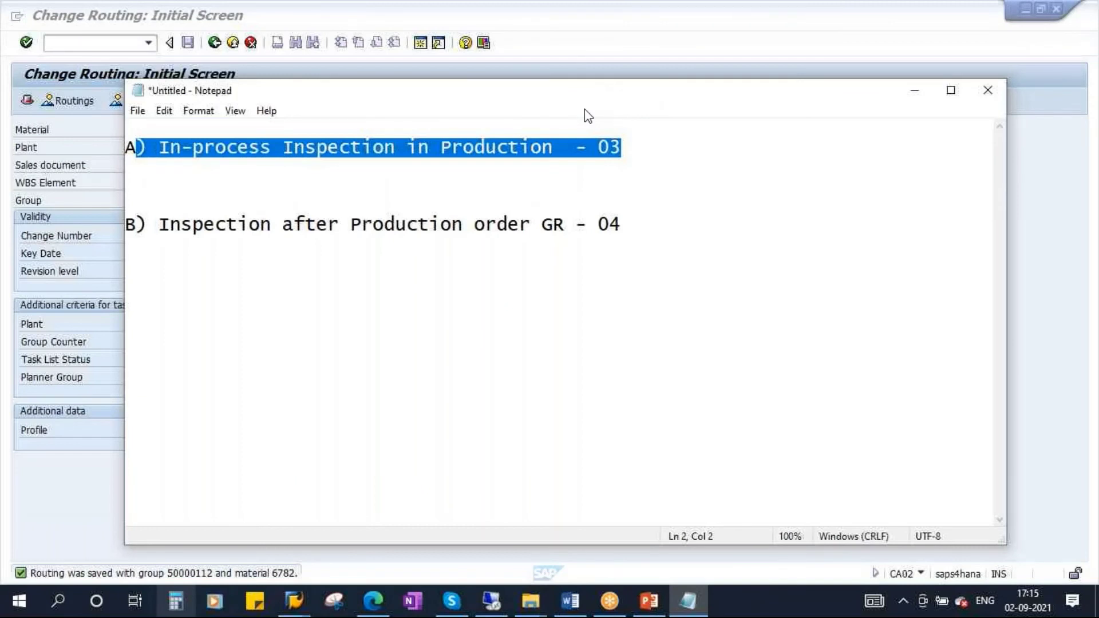
key("alt+Tab")
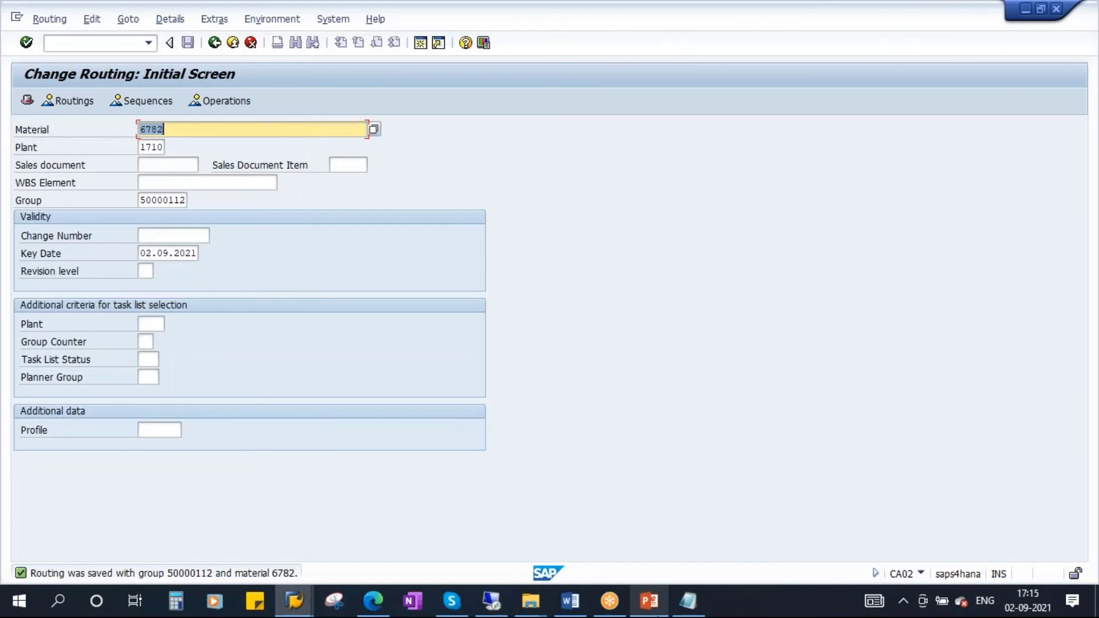
key("alt+Tab")
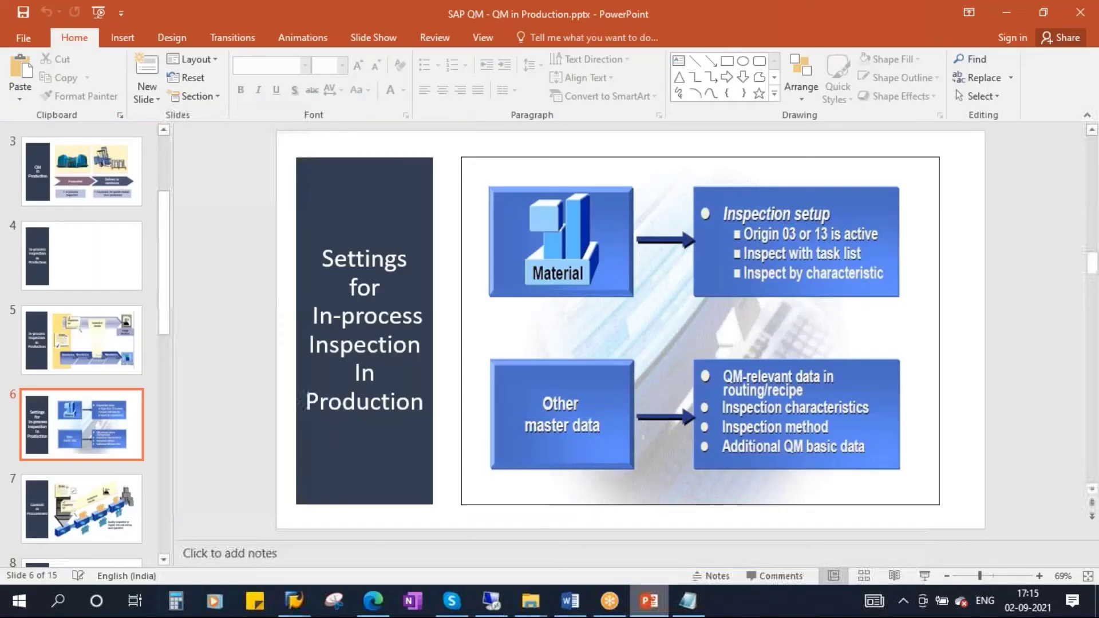
scroll(94, 232, "down", 2)
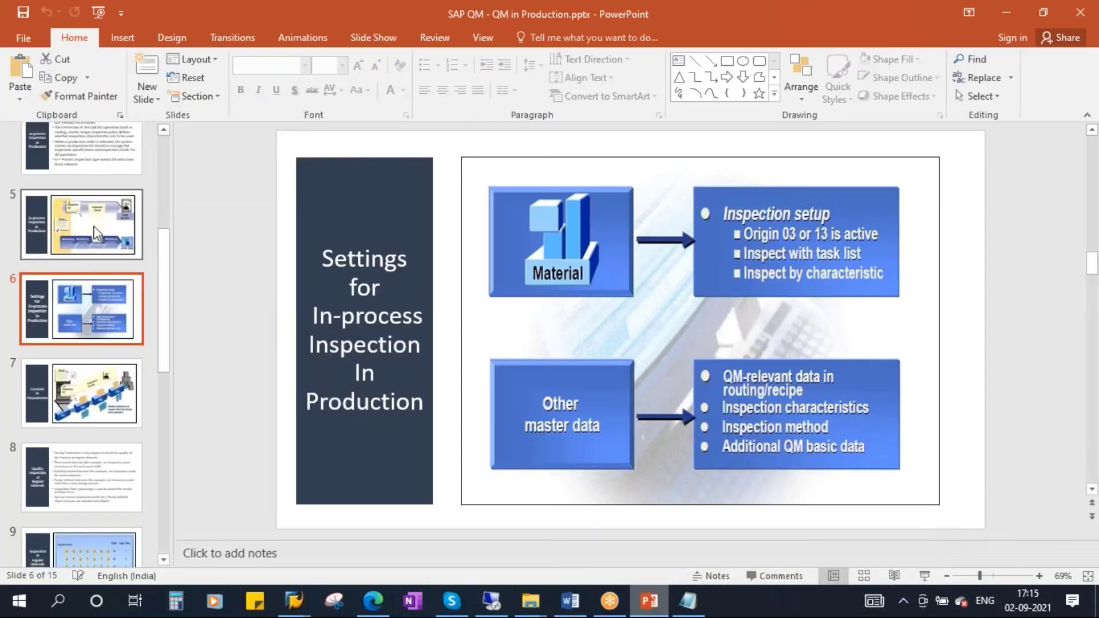
left_click(94, 232)
Step: Switch back to SAP, exit the master inspection characteristic transaction and start creating a production order
mouse_move(295, 601)
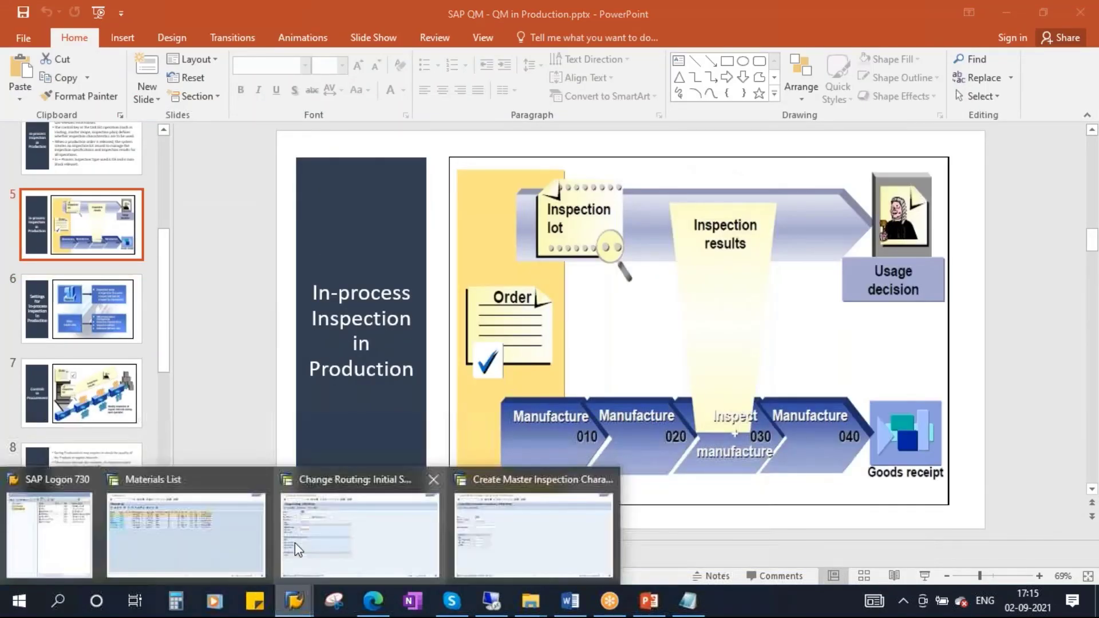
left_click(532, 535)
left_click(214, 42)
type("d")
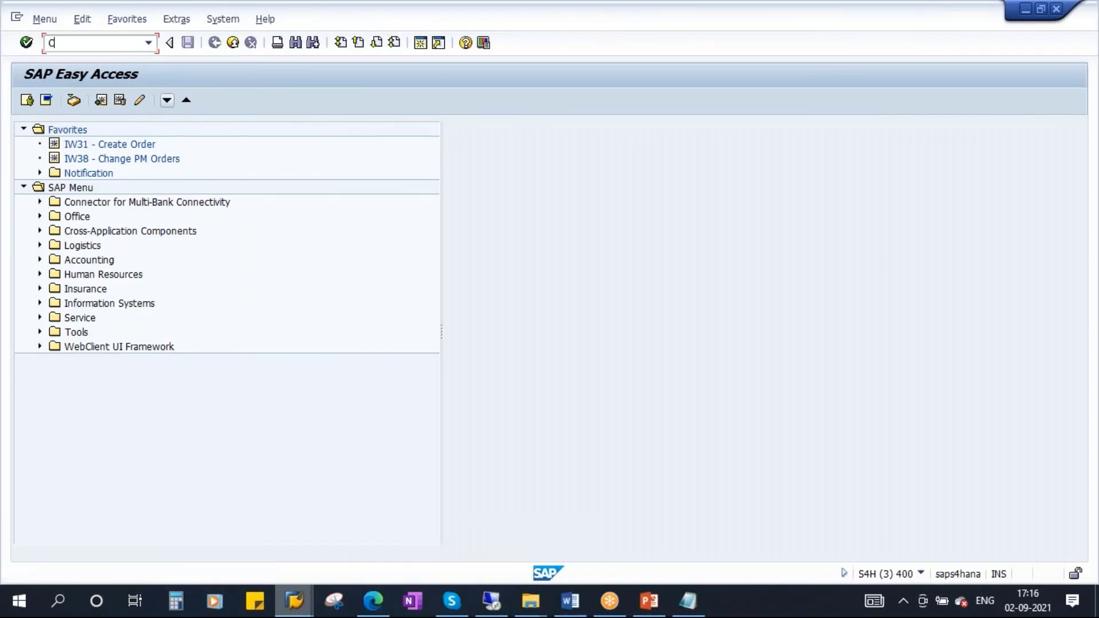
key("Return")
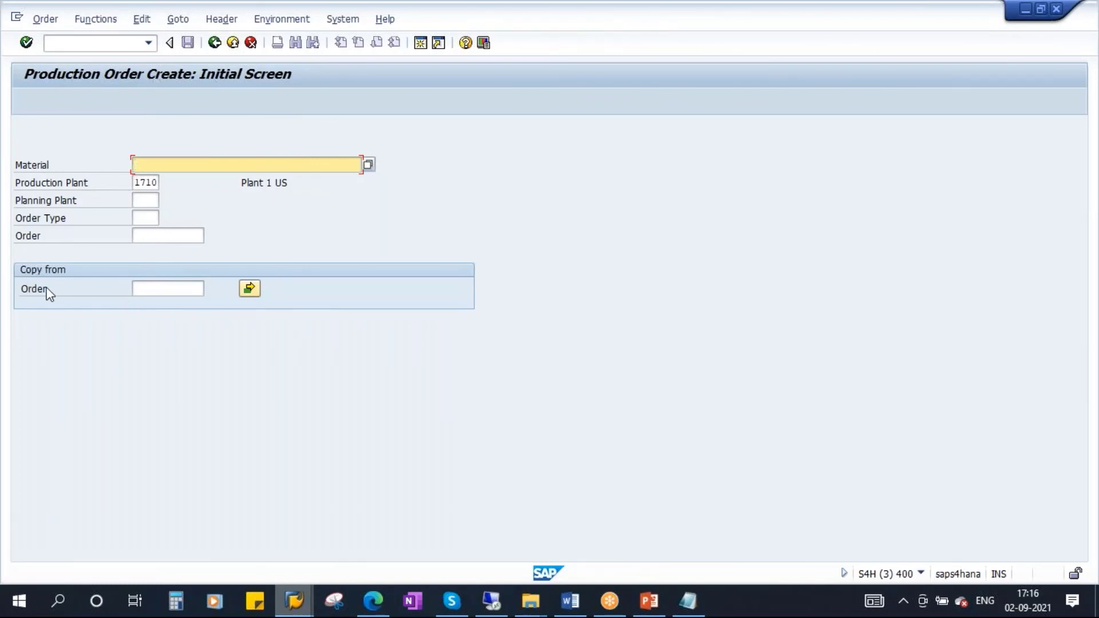
Step: Copy material 6782 from the routing session into the new production order, select order type YBM1 and open the order header
mouse_move(293, 601)
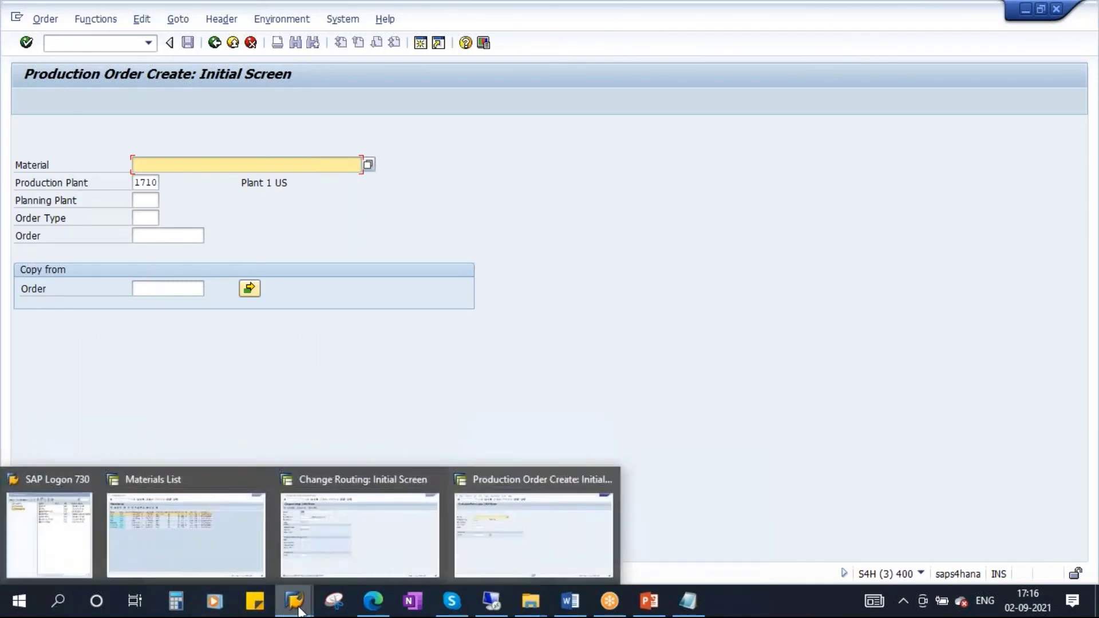
mouse_move(329, 520)
left_click(294, 511)
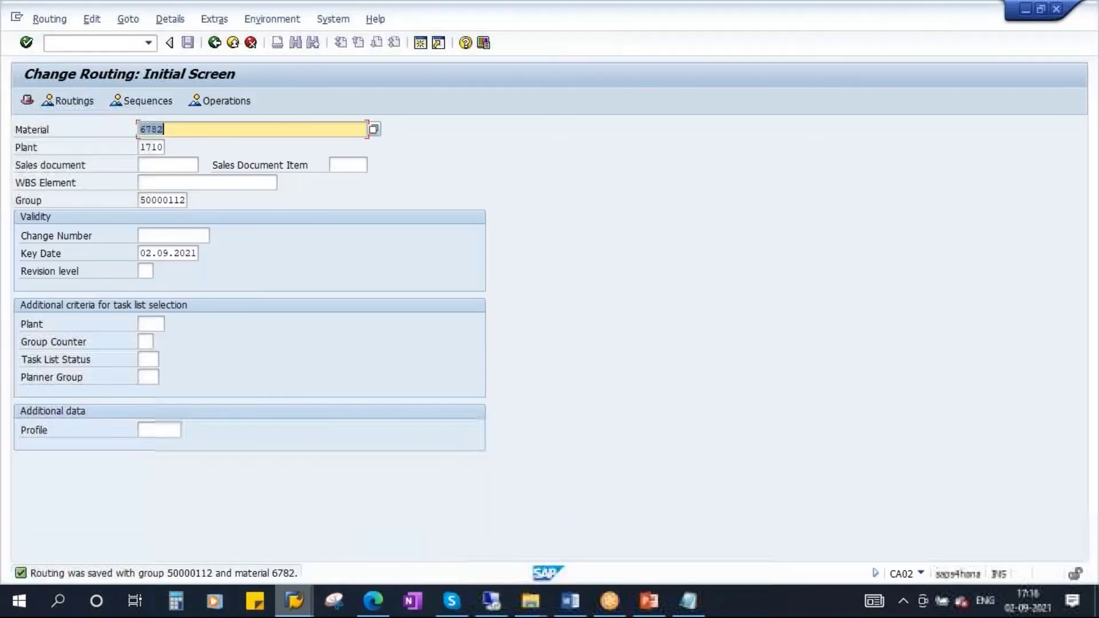
key("Home")
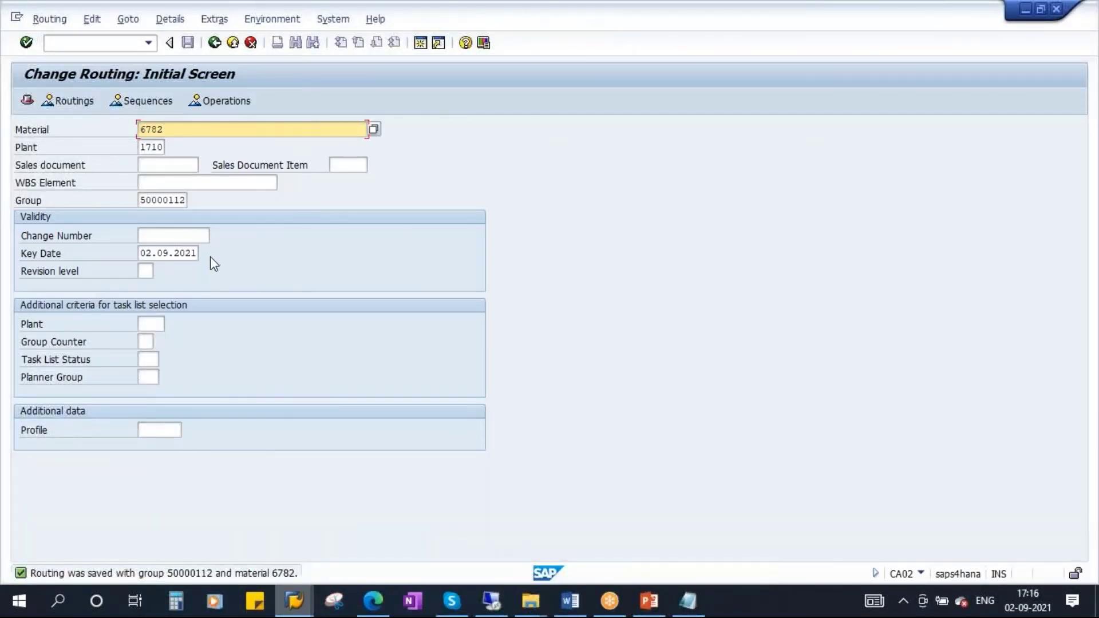
key("alt+Tab")
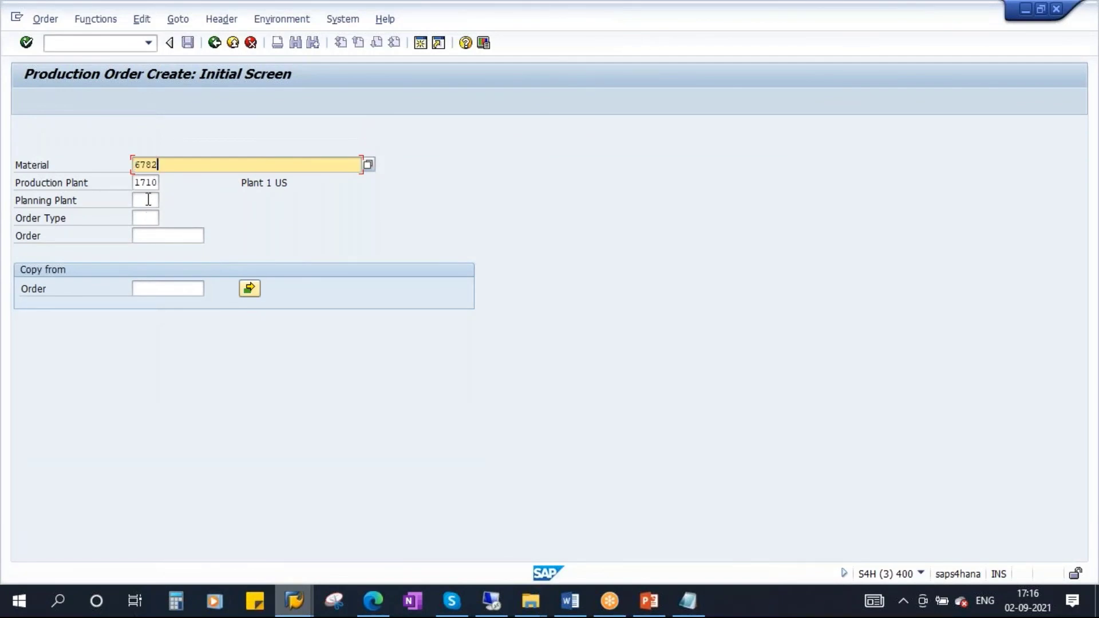
left_click(146, 219)
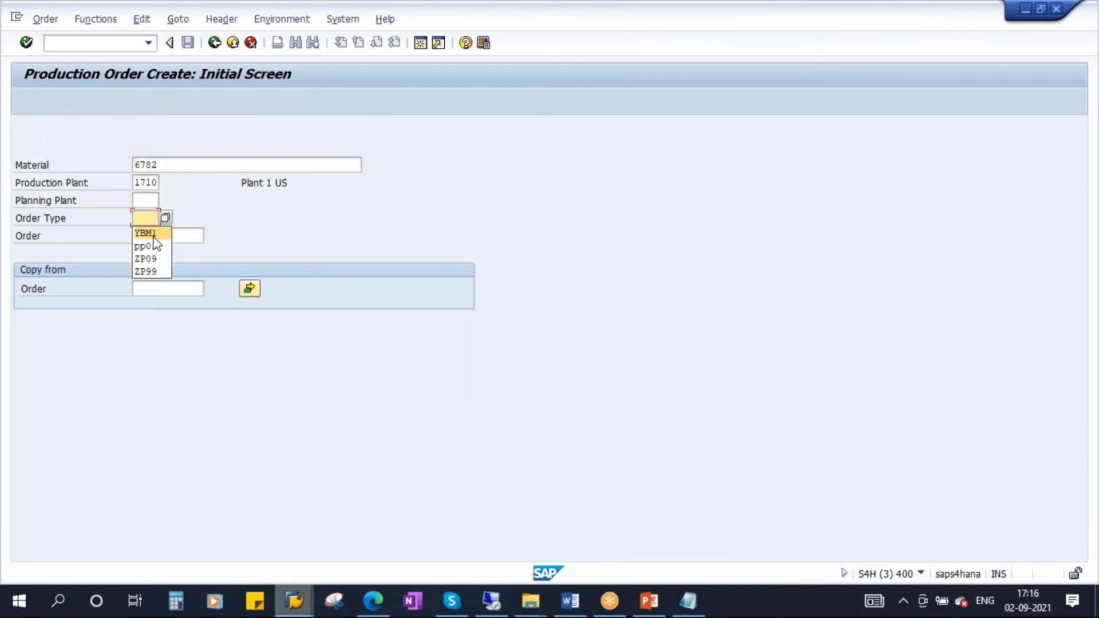
left_click(150, 234)
key("Return")
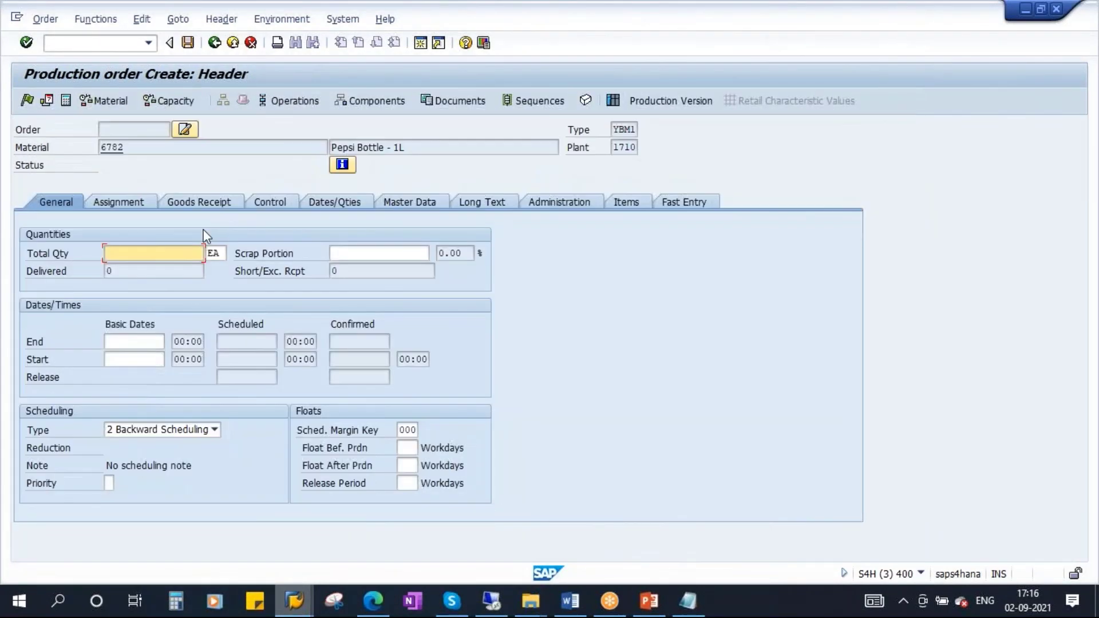
Step: Set the order's total quantity to 1000 and scheduling type to Current data, and select production version PV1
type("1000")
left_click(186, 429)
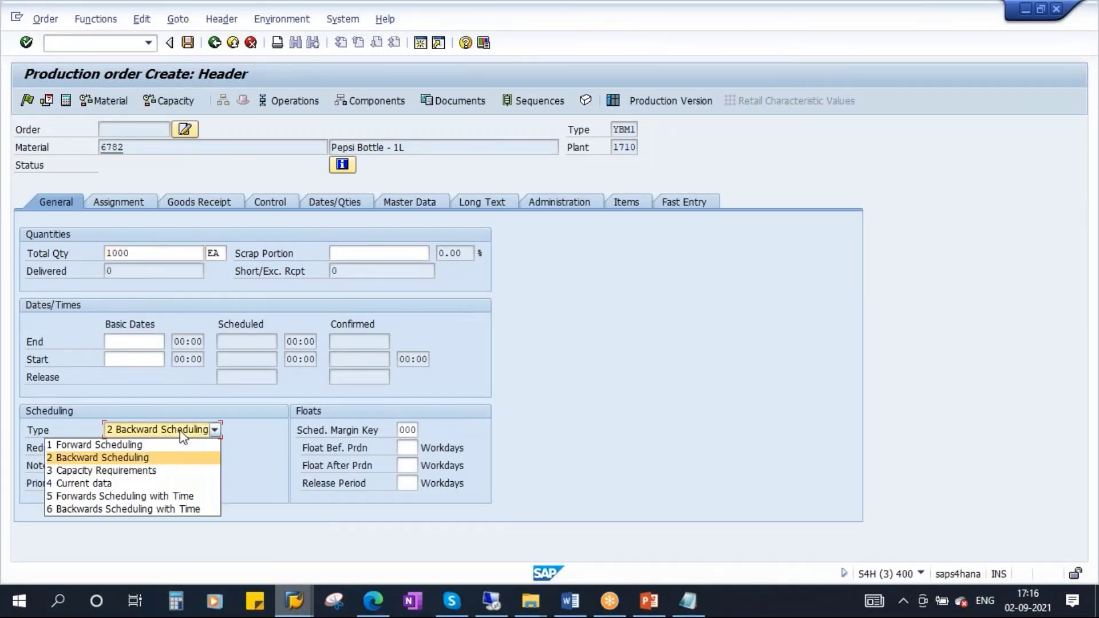
left_click(100, 484)
key("Return")
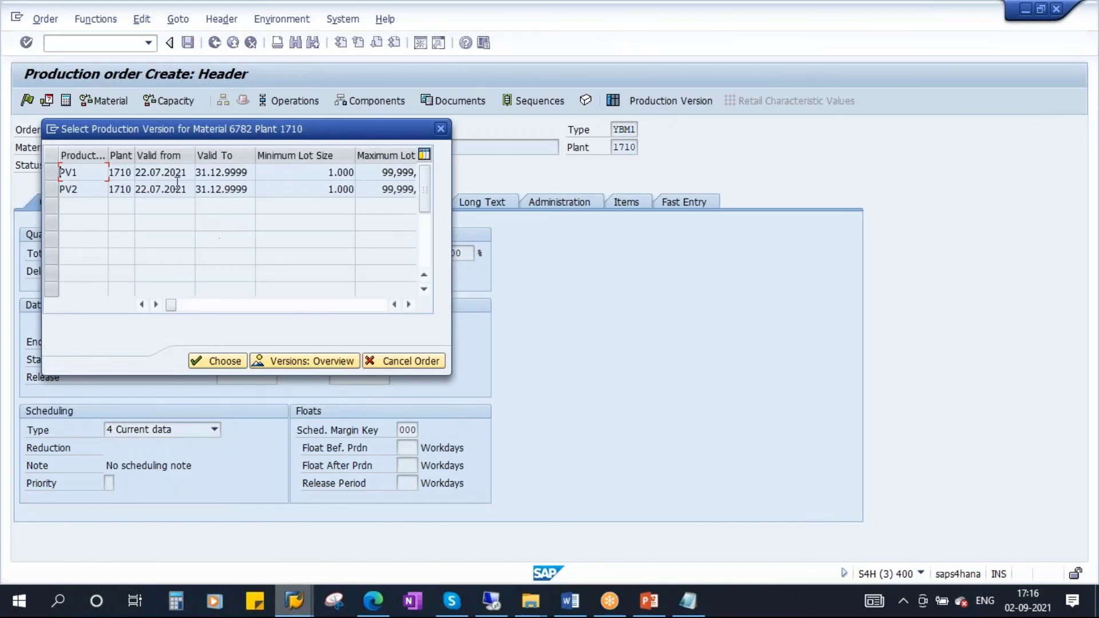
double_click(158, 174)
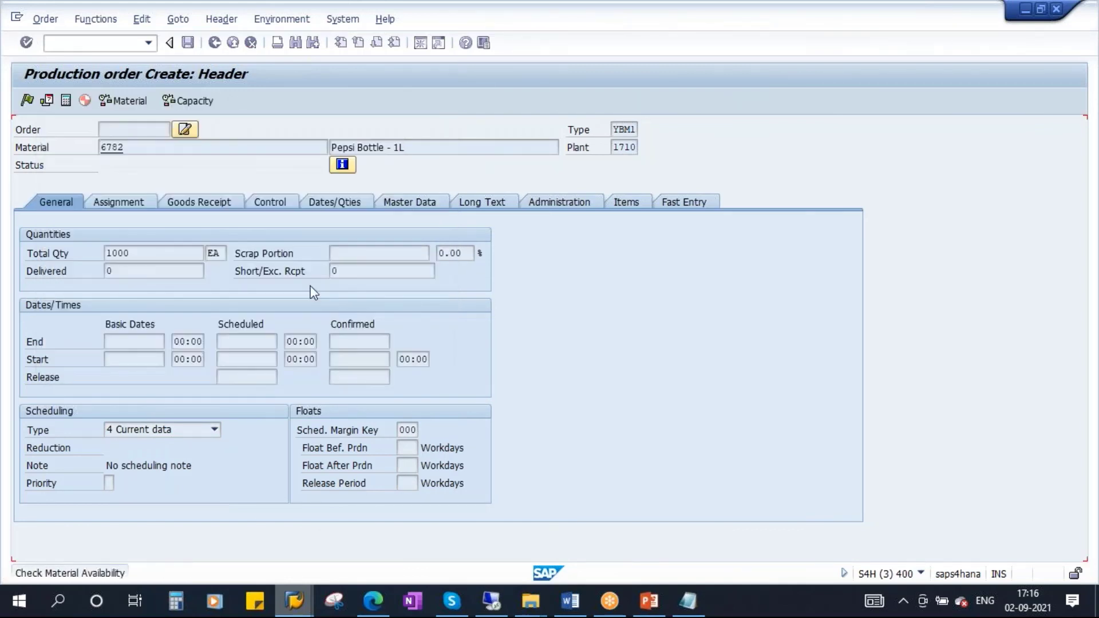
Step: Create a new batch for the order's goods receipt and check operation 0020, Filling and Capping, in the operation overview
left_click(213, 205)
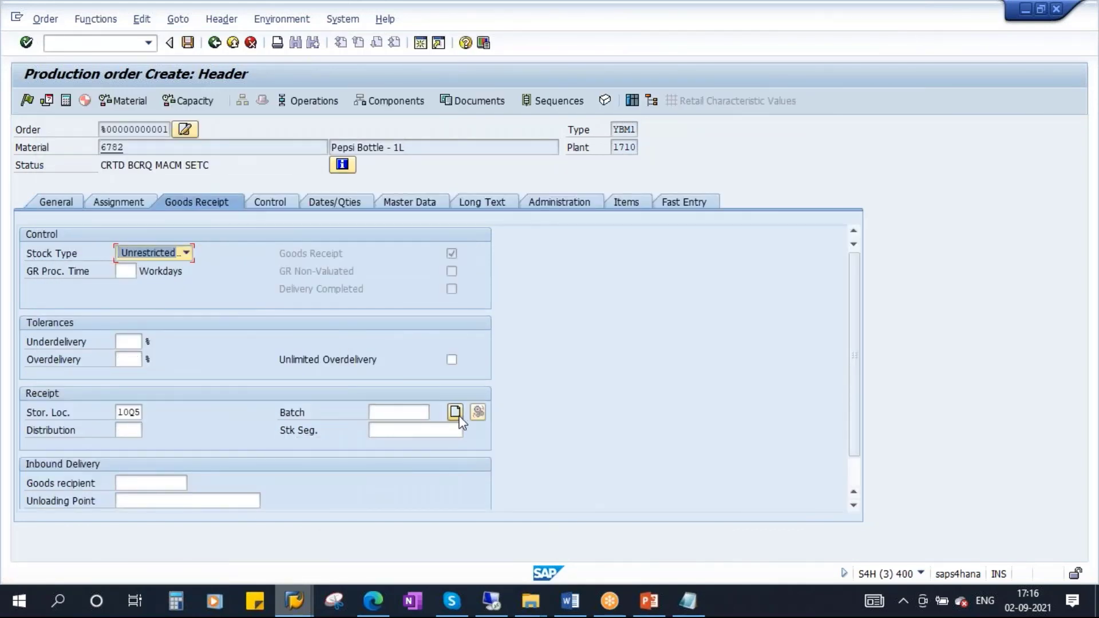
left_click(456, 412)
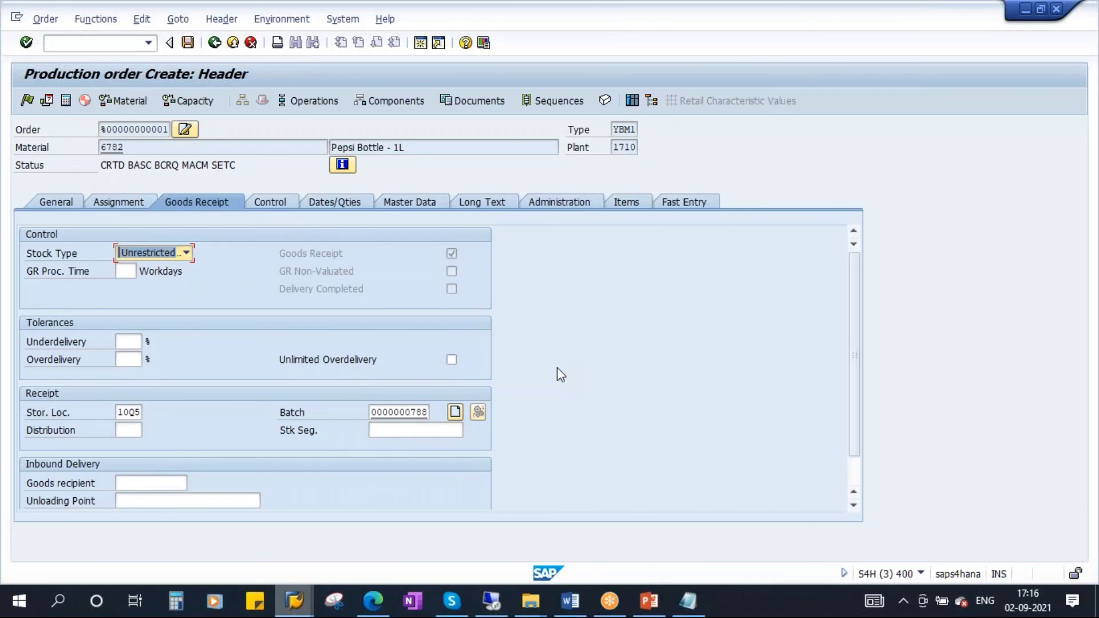
left_click(314, 101)
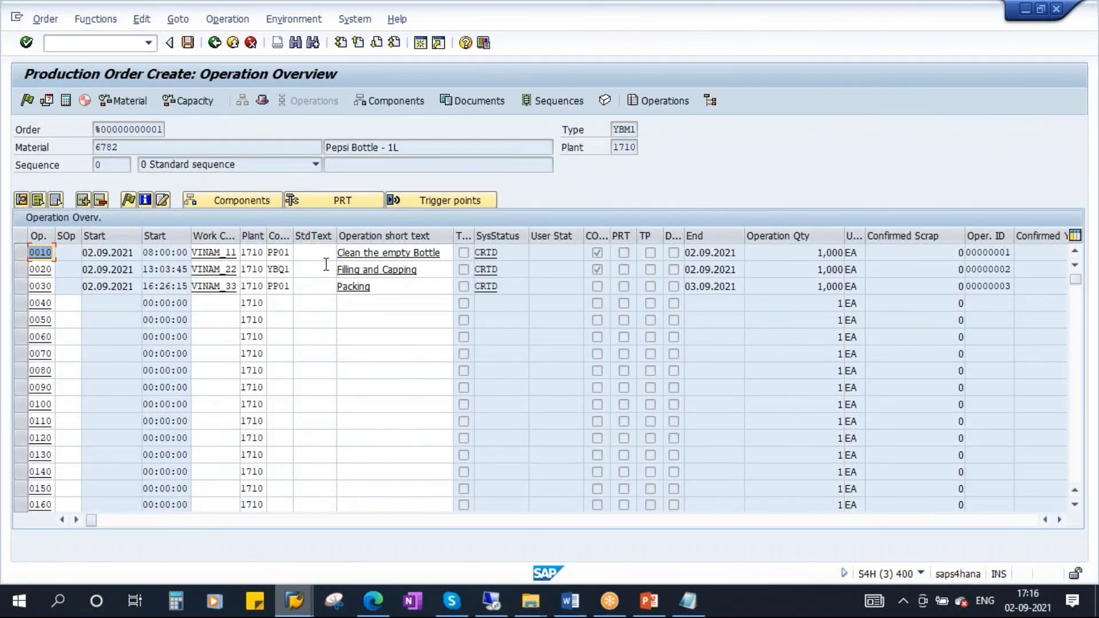
left_click(23, 269)
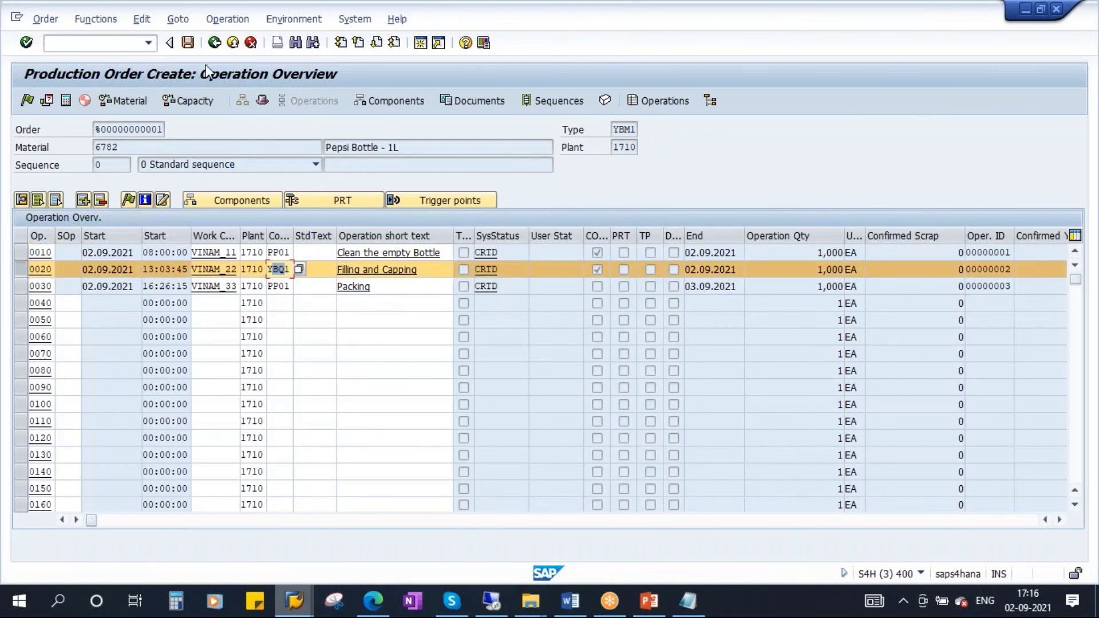
left_click(215, 42)
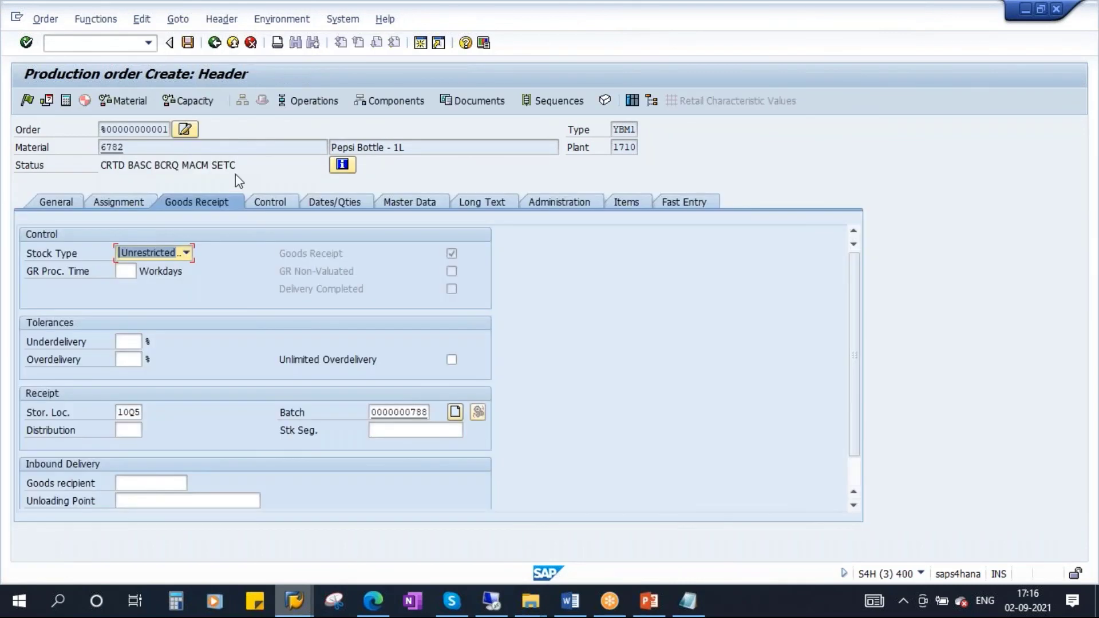
Step: Save the new production order, accepting the cost calculation warning, and open the saved order's header for changing
left_click(188, 42)
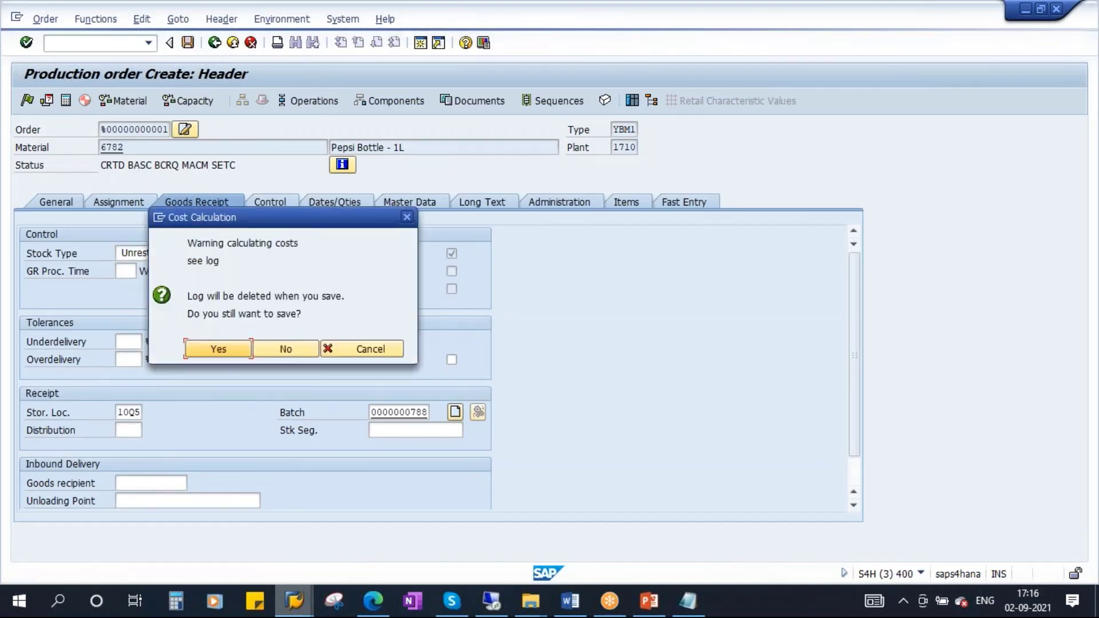
left_click(218, 349)
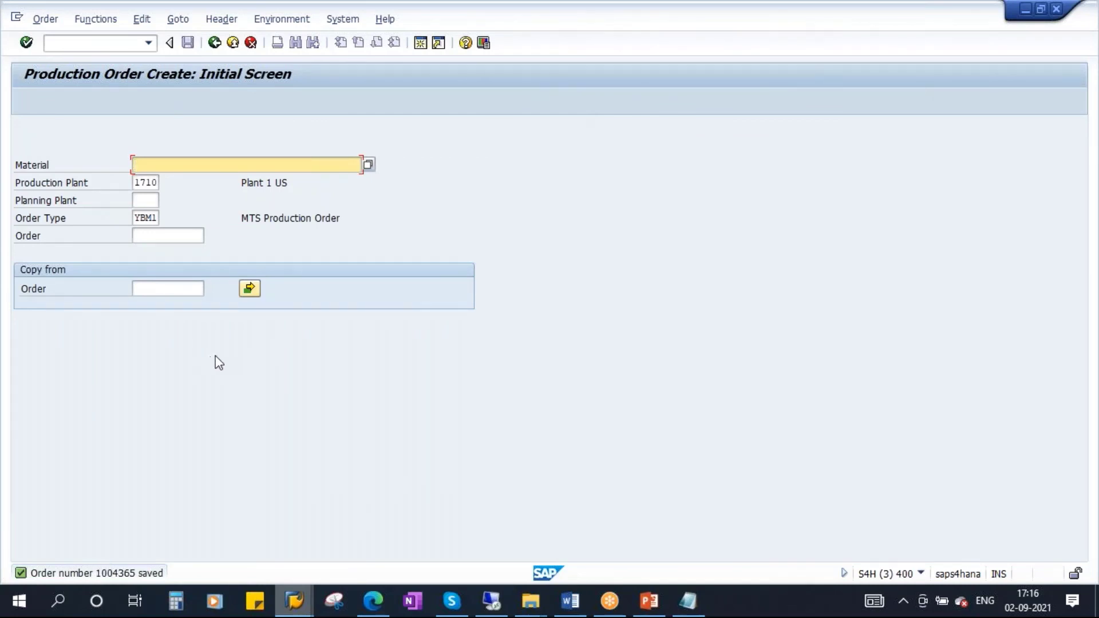
left_click(43, 23)
left_click(60, 93)
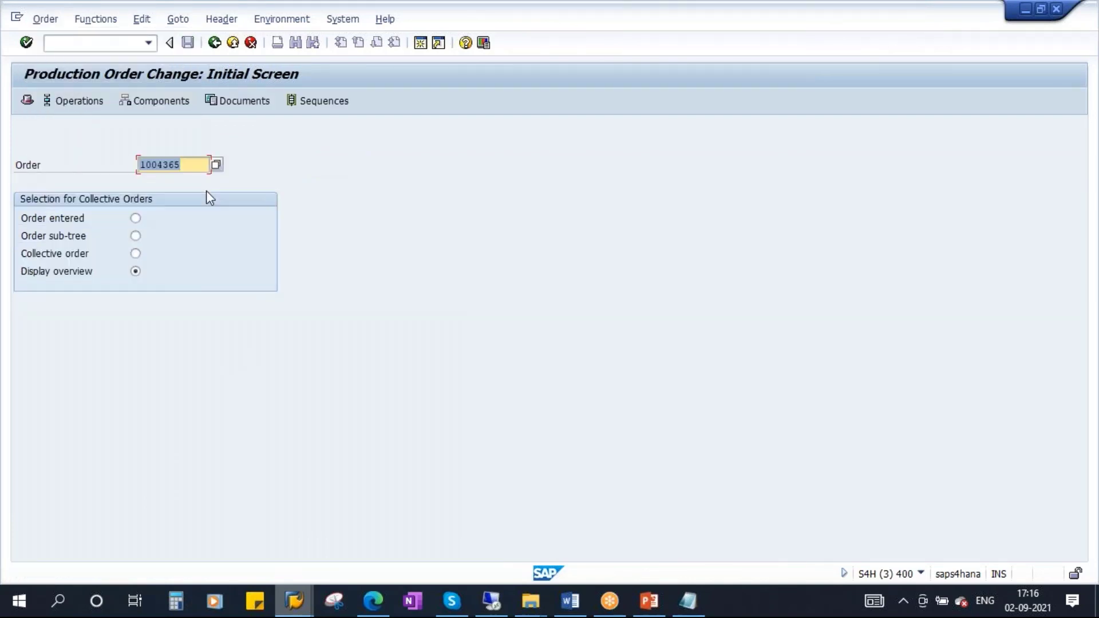
key("Return")
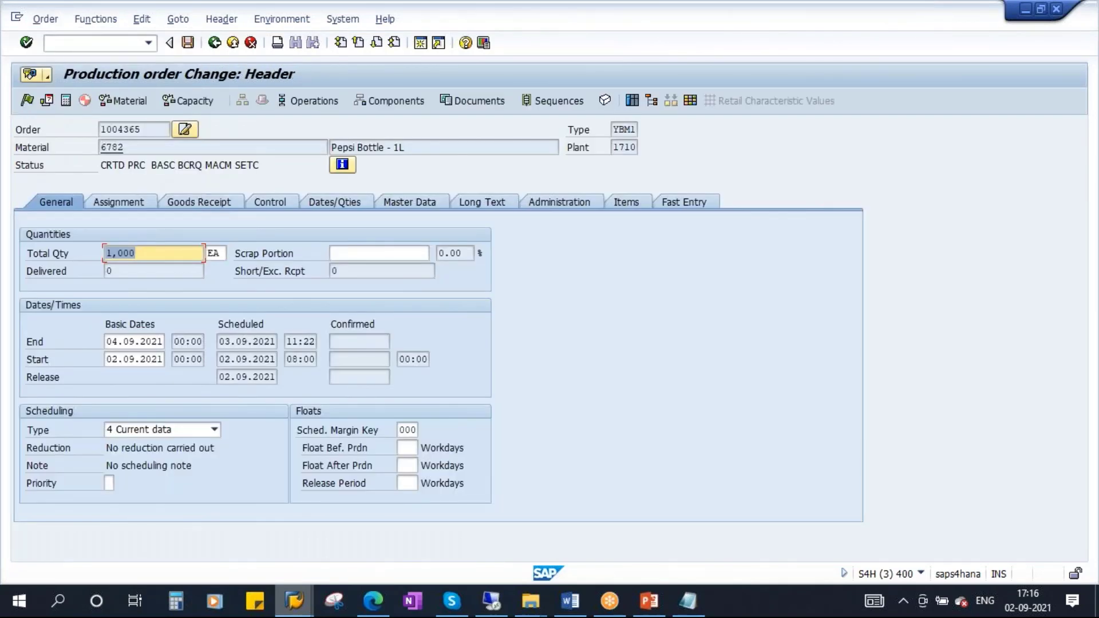
Step: Examine the order's system status and the inspection lot entry in its assignment data
double_click(113, 166)
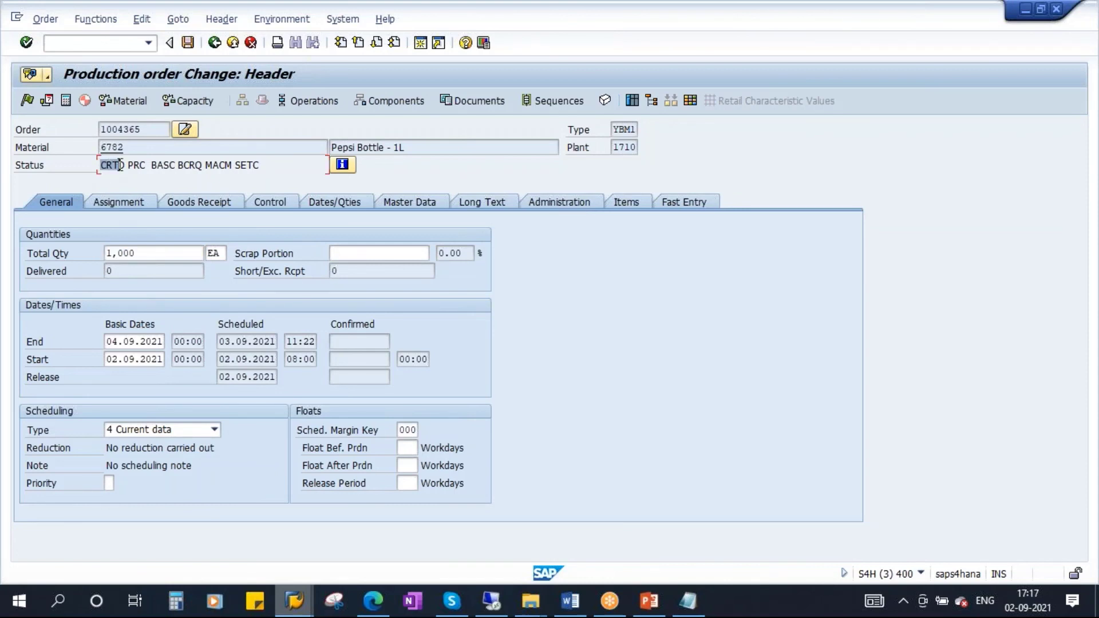
left_click(124, 198)
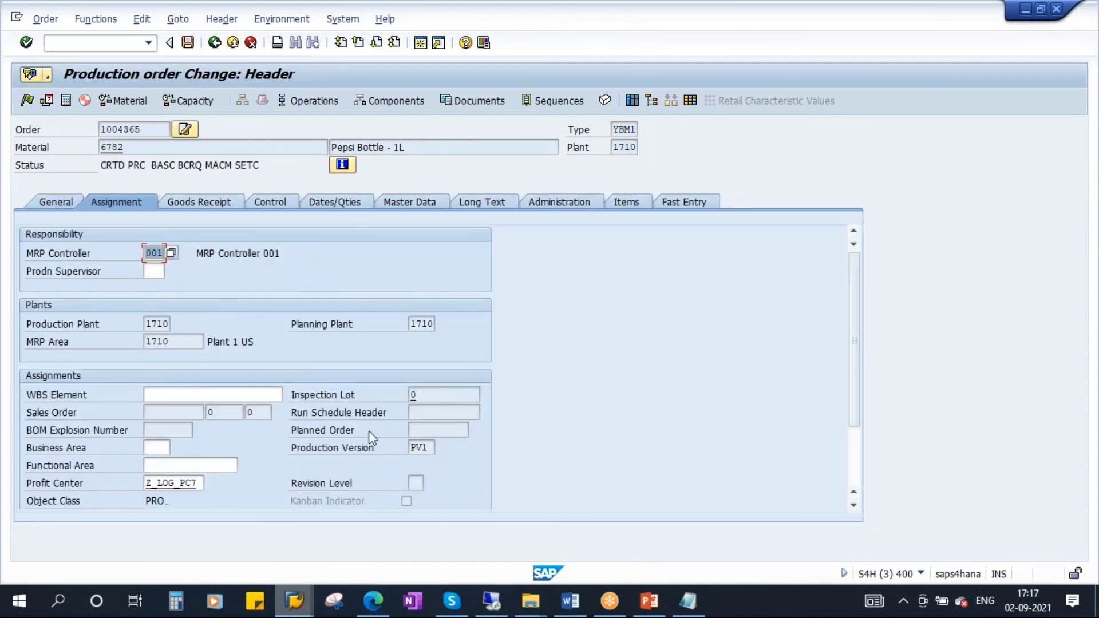
left_click(433, 399)
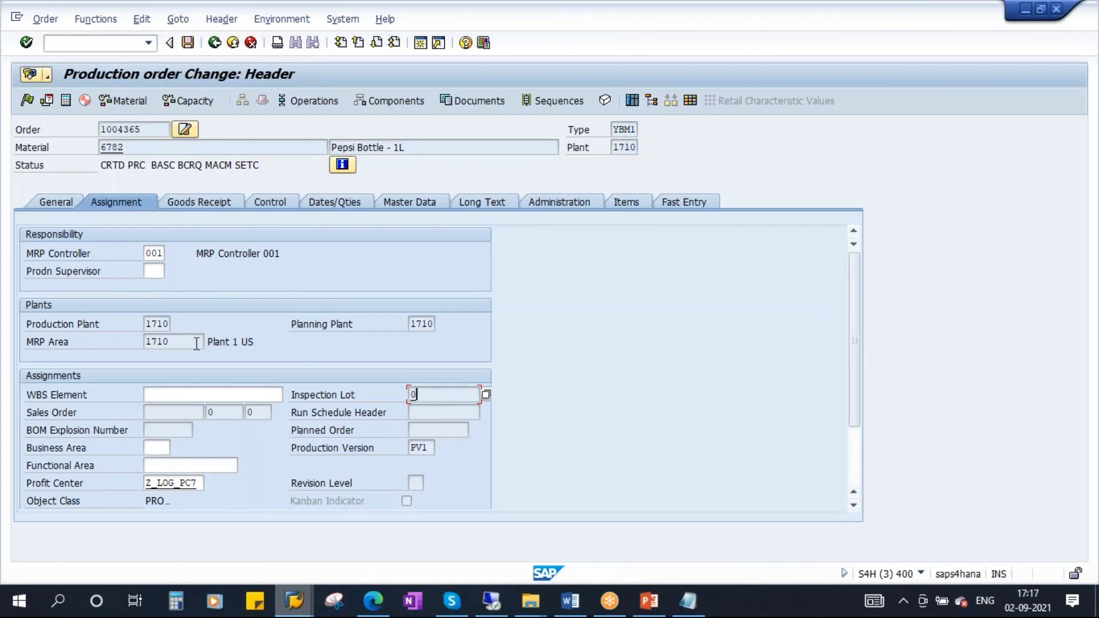
Step: Release the production order and open the inspection lot from its assignment data
left_click(27, 102)
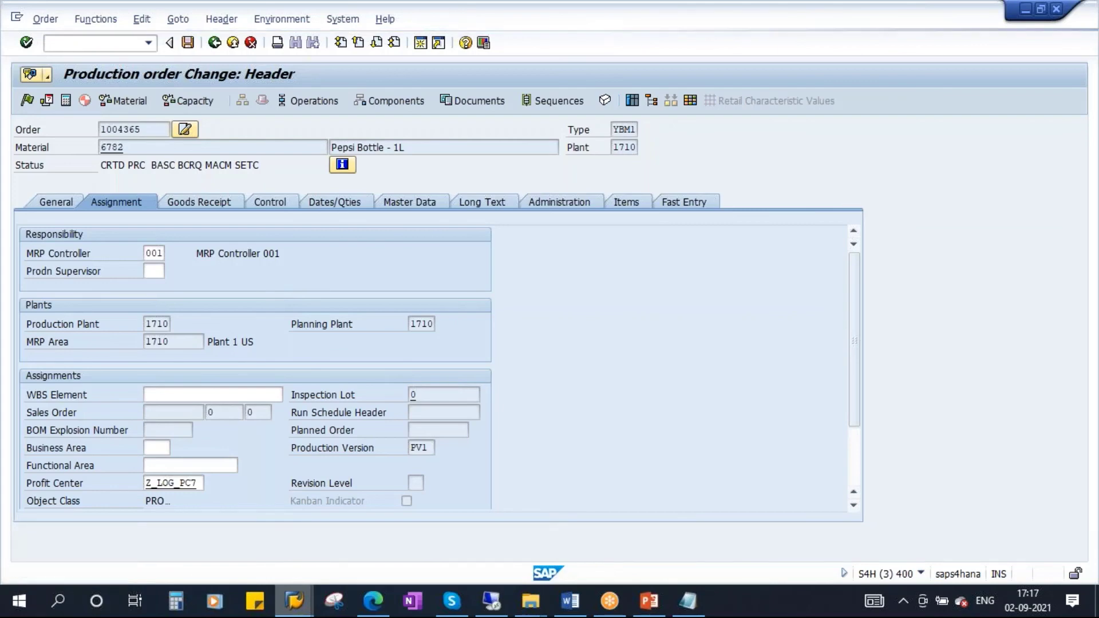
double_click(476, 395)
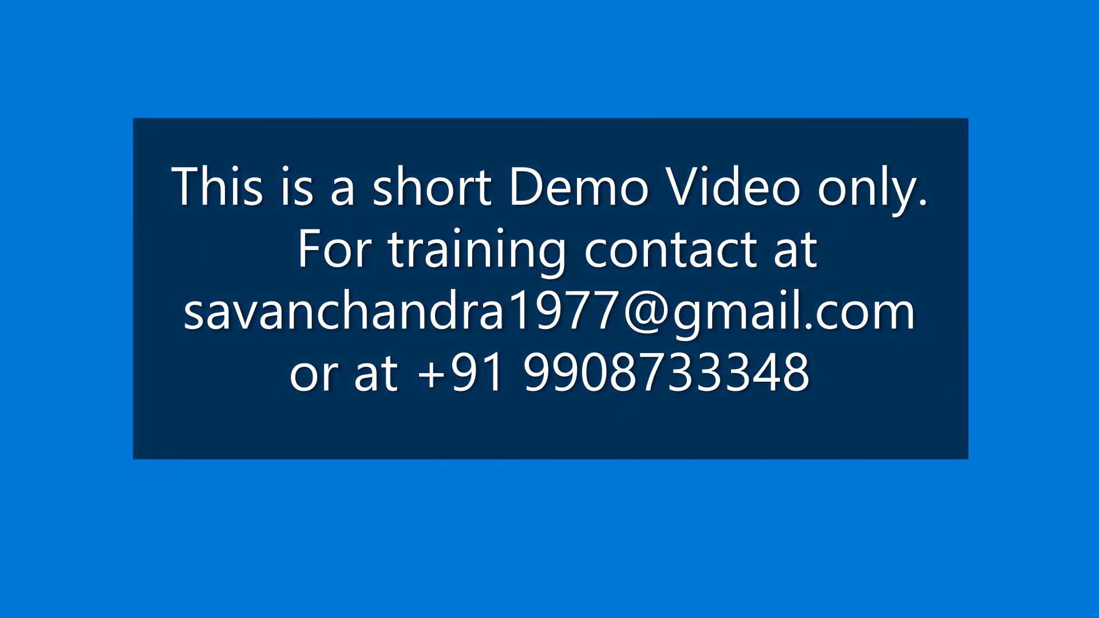